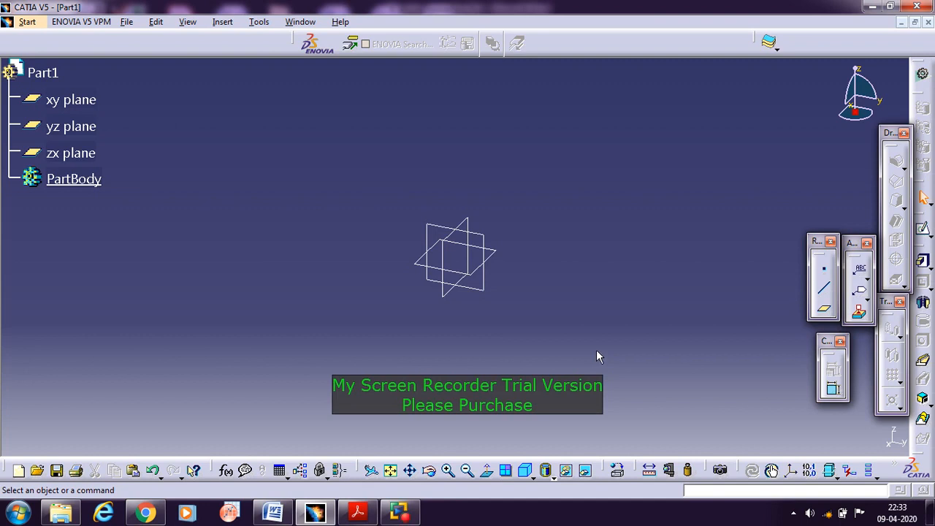
Step: Start a sketch on the yz plane and consult the connecting rod drawing in Word before returning to CATIA
click(923, 229)
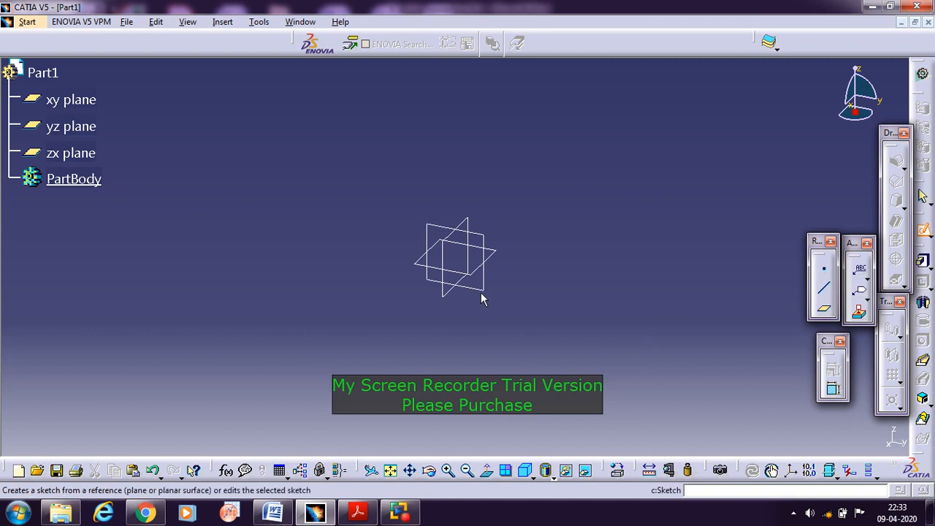
click(476, 288)
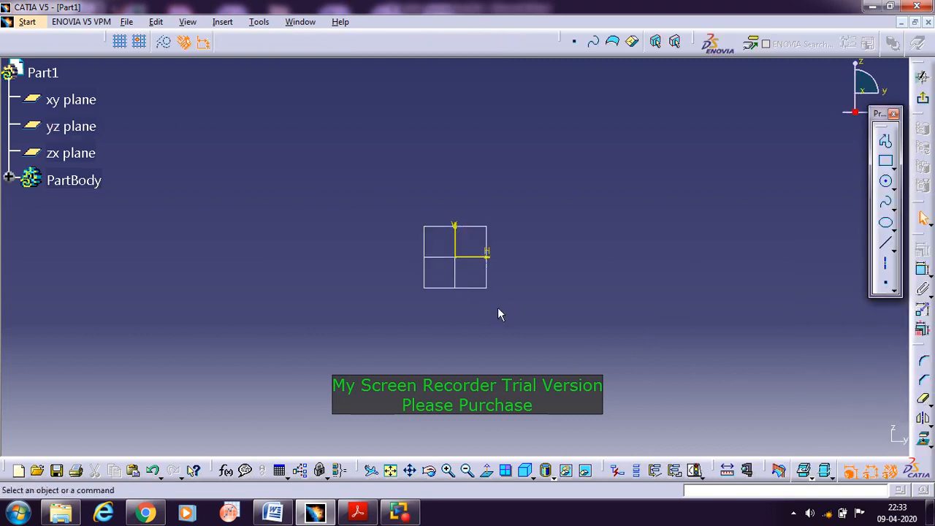
click(272, 513)
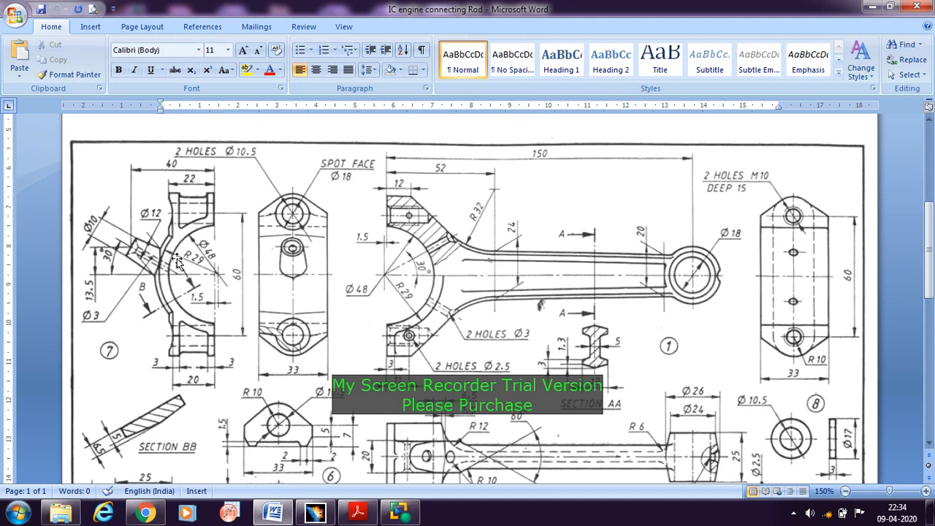
click(314, 512)
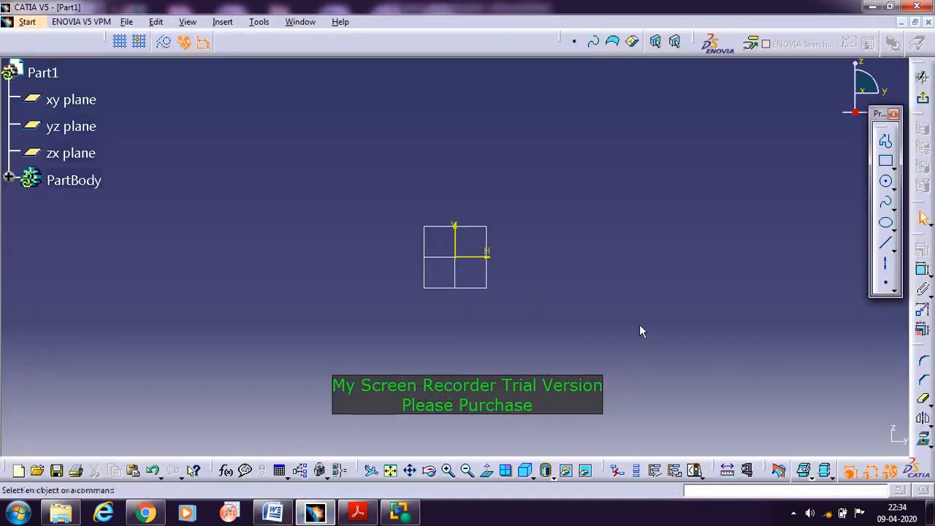
Step: Draw a short vertical axis line crossing the horizontal sketch axis, about 7 mm to the right of the origin
click(886, 268)
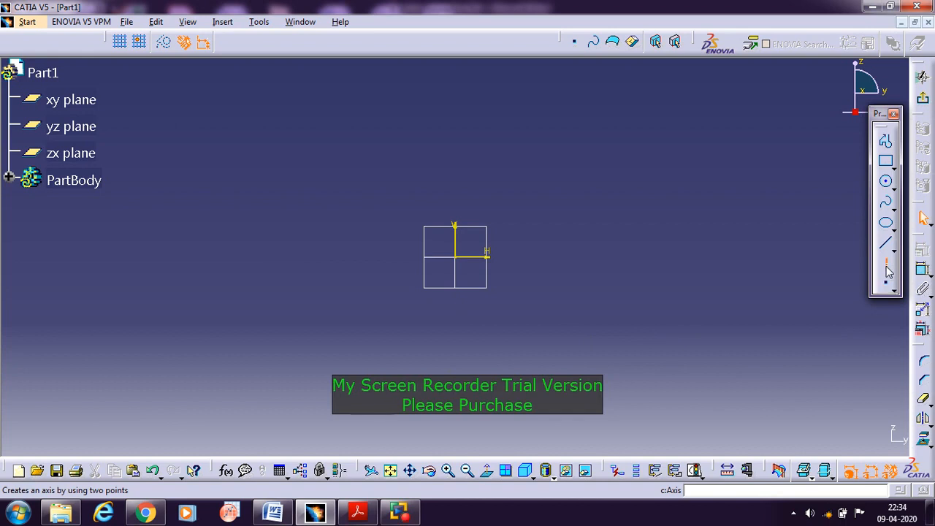
click(469, 250)
click(468, 275)
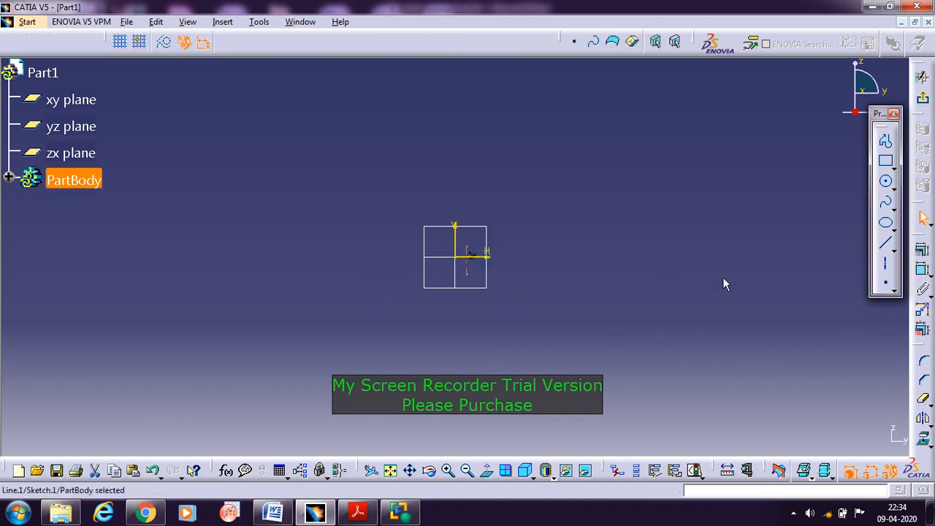
Step: Dimension the axis line's distance from the vertical sketch axis and set it to 1.5 mm
click(922, 269)
click(467, 266)
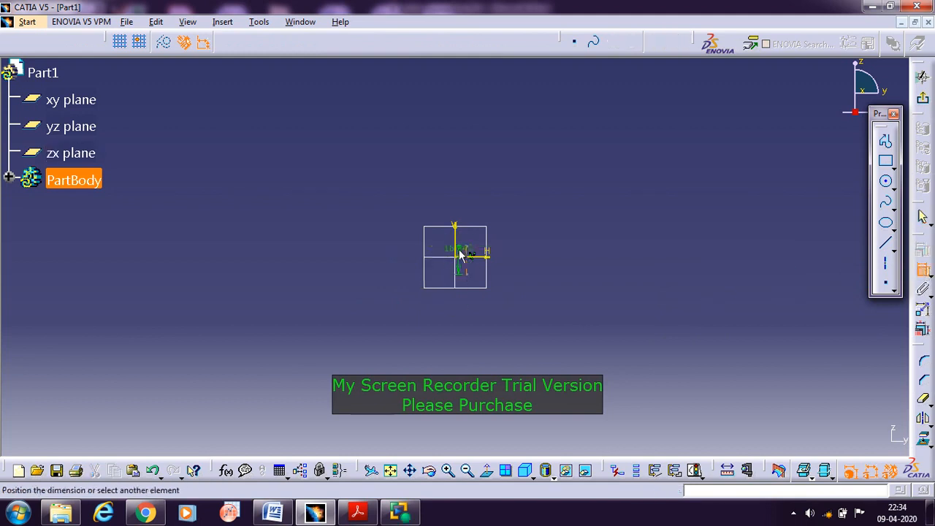
click(466, 332)
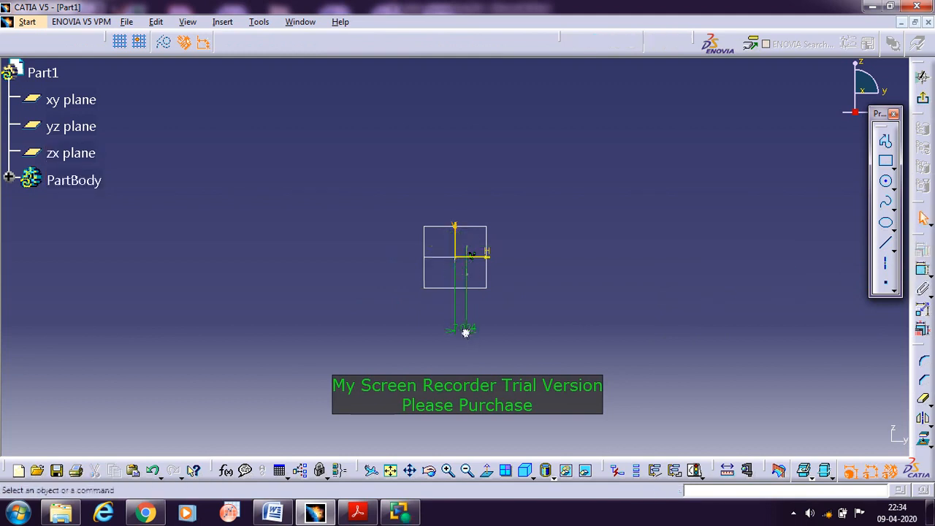
double_click(465, 332)
text(1)
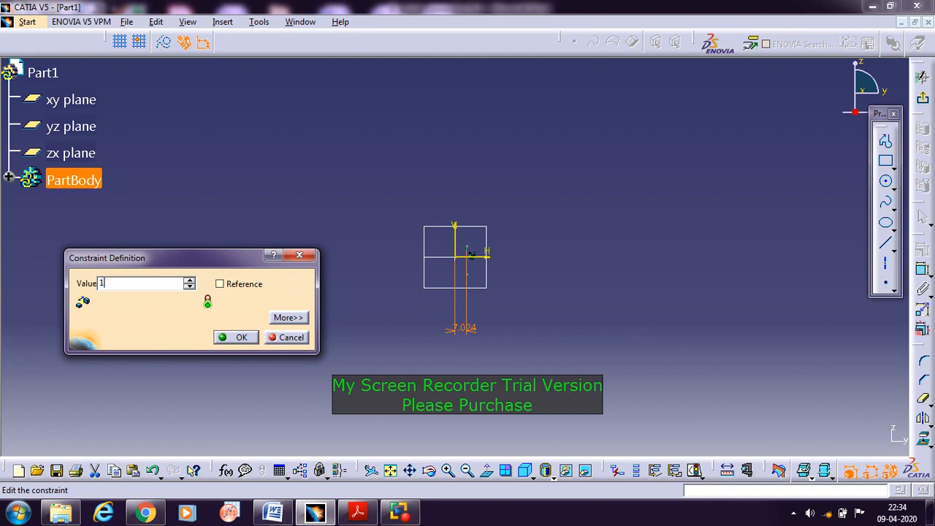
text(.5mm)
key(Return)
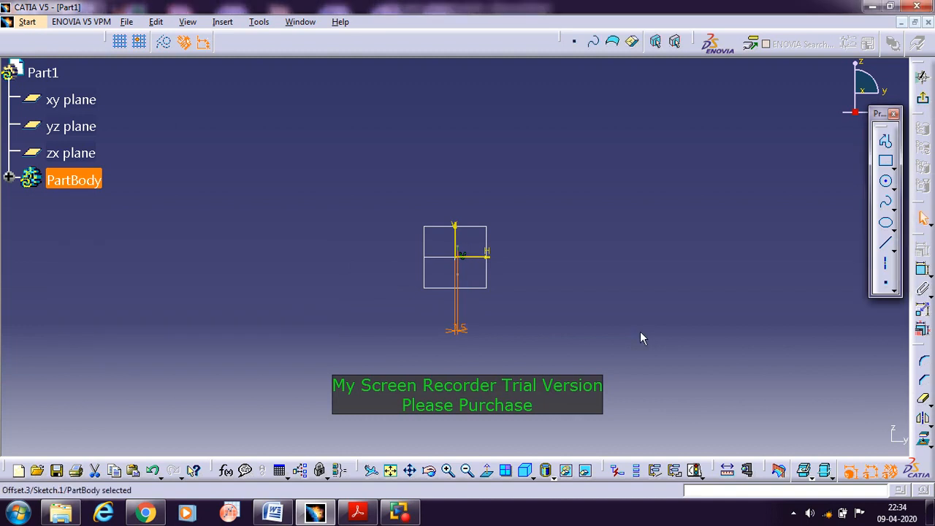
click(680, 290)
Step: Draw two concentric circles, about 36 mm and 25 mm in diameter, centred where the axis line crosses the horizontal sketch axis
mouse_move(550, 371)
middle_down()
mouse_move(655, 231)
mouse_move(624, 253)
middle_up()
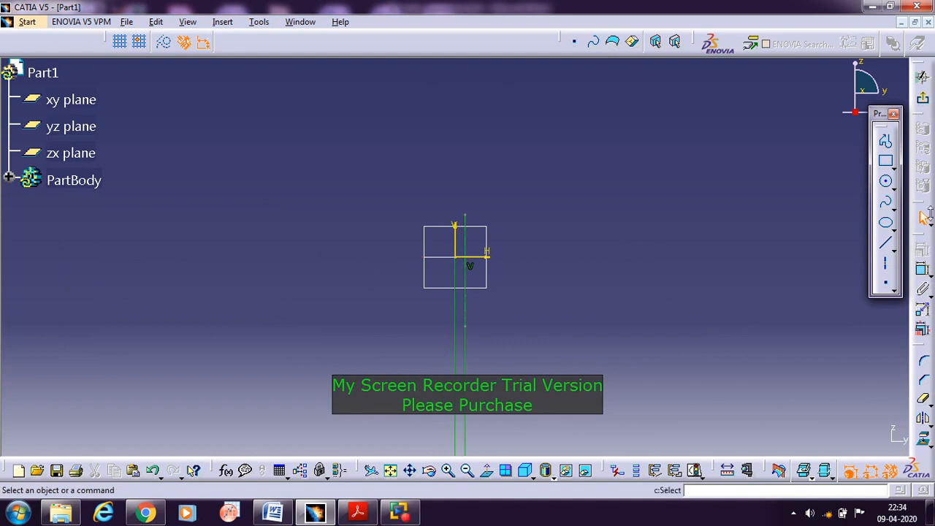
click(885, 181)
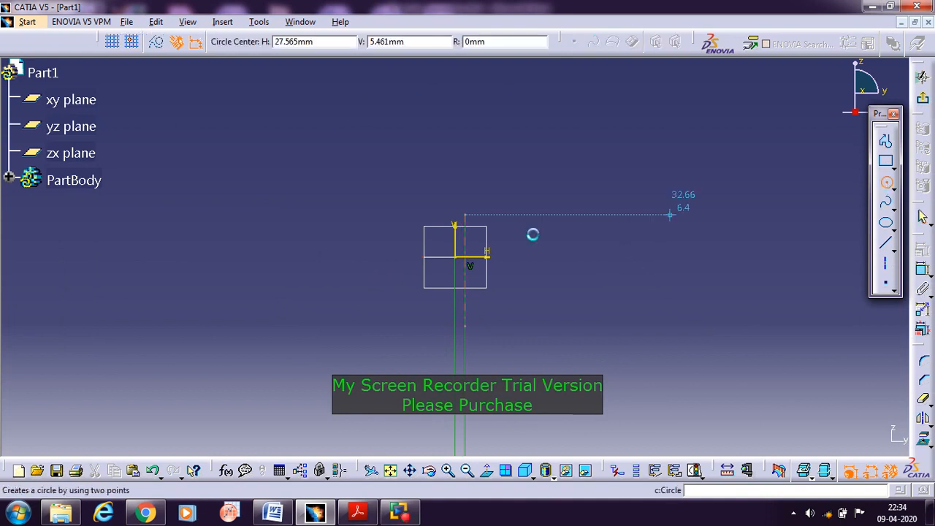
click(468, 258)
click(565, 322)
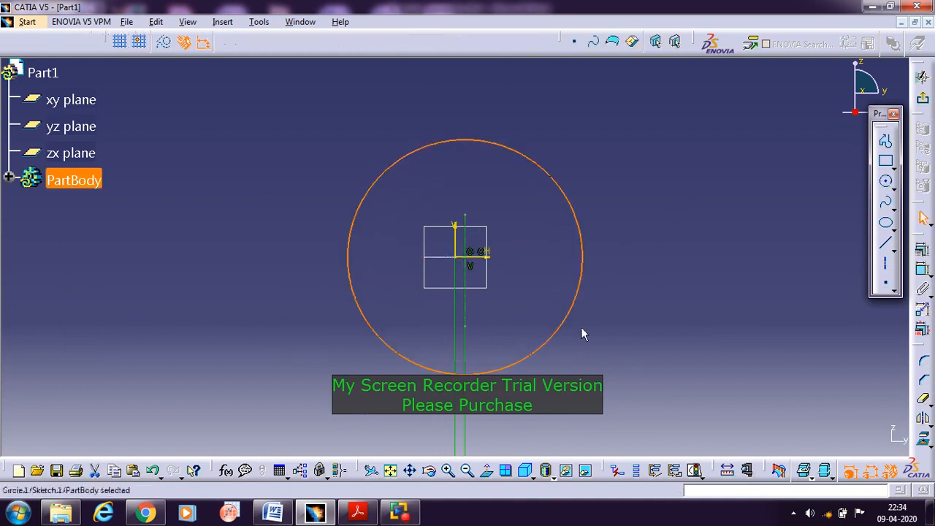
click(581, 335)
click(885, 181)
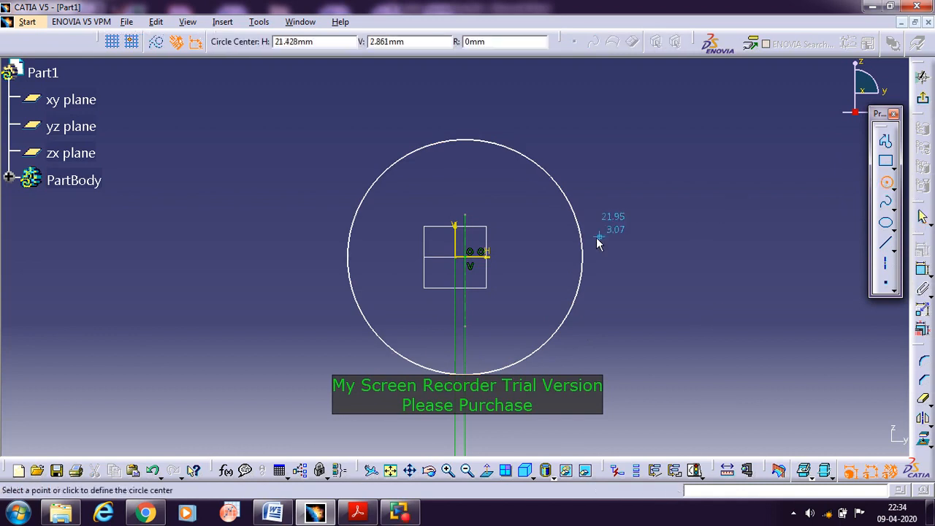
click(471, 259)
click(511, 323)
click(652, 324)
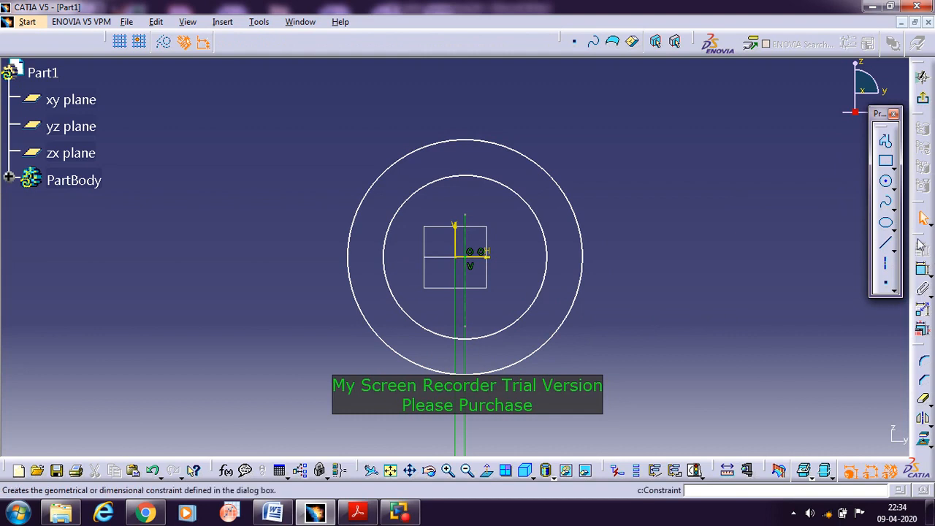
Step: Dimension the smaller circle's diameter and set it to 48 mm
click(921, 269)
click(529, 202)
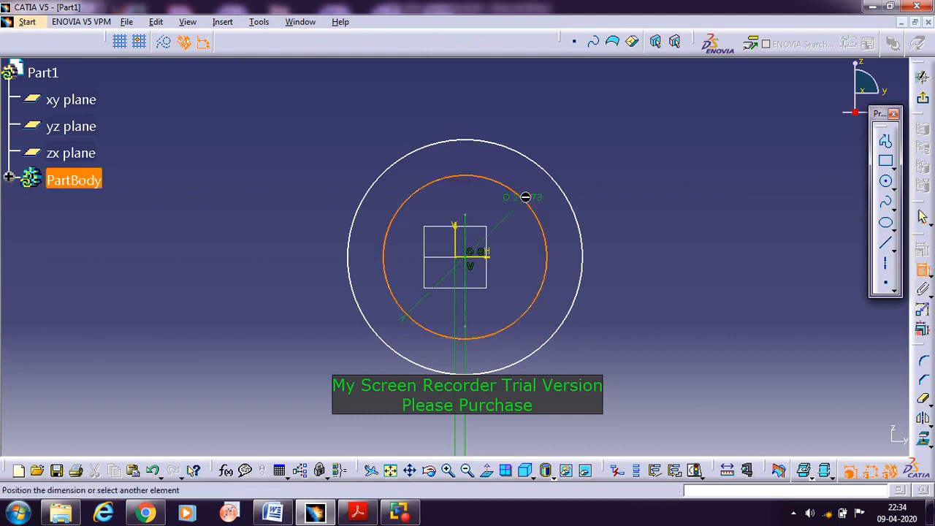
click(600, 121)
double_click(603, 121)
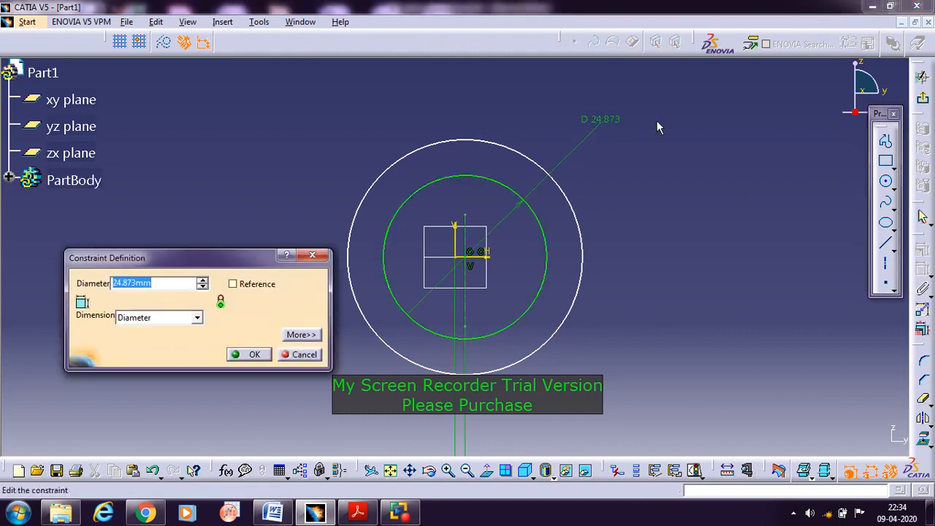
text(48)
key(Return)
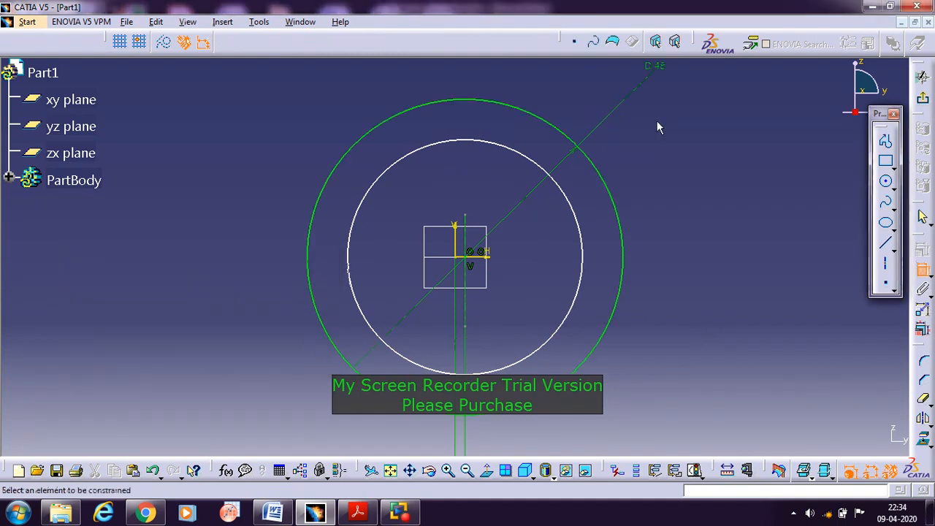
Step: Dimension the remaining circle's diameter and set it to 58 mm
click(577, 209)
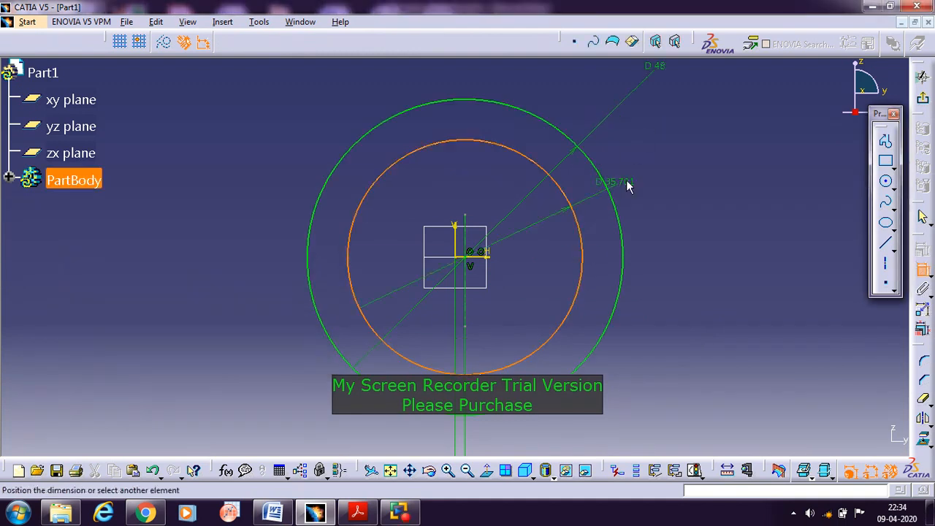
click(683, 163)
double_click(676, 157)
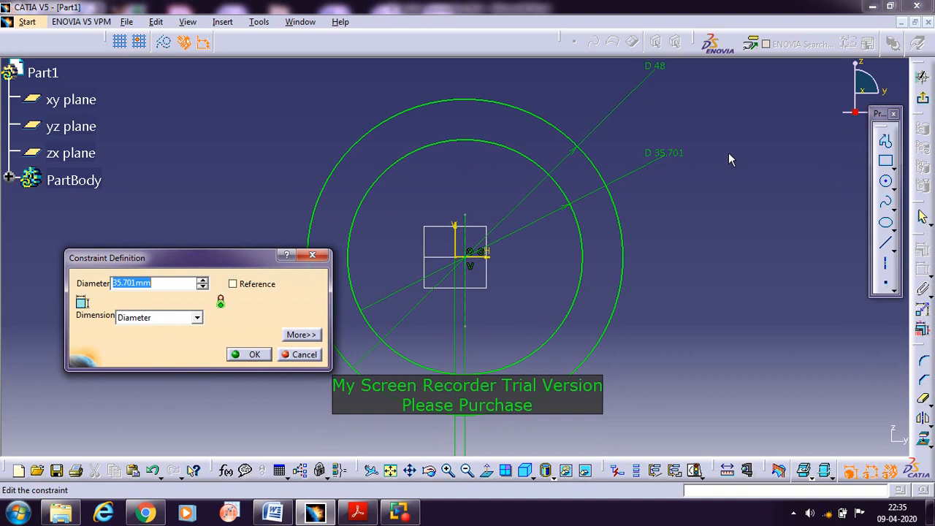
text(58)
key(Return)
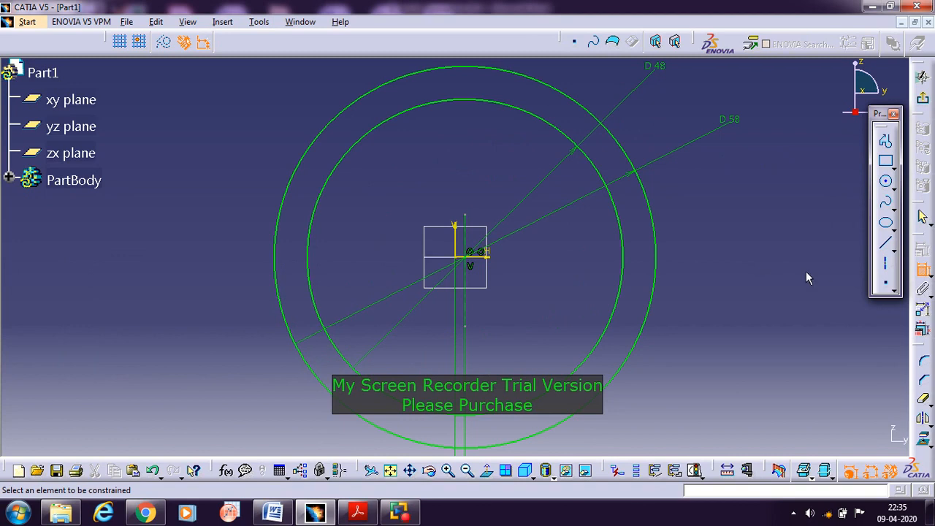
Step: Recheck the Word drawing, then sketch an open profile from the origin about 44 mm up, a short way left and down to the 58 mm circle
click(272, 512)
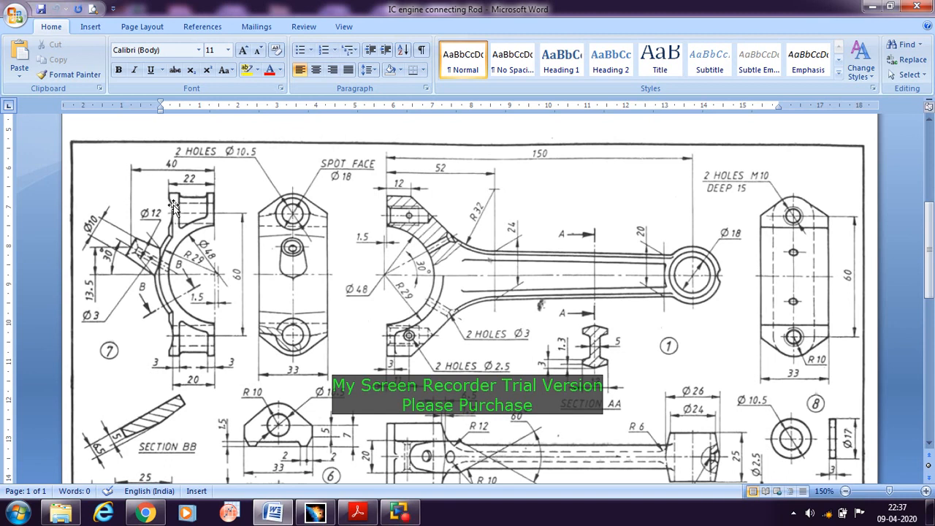
click(314, 514)
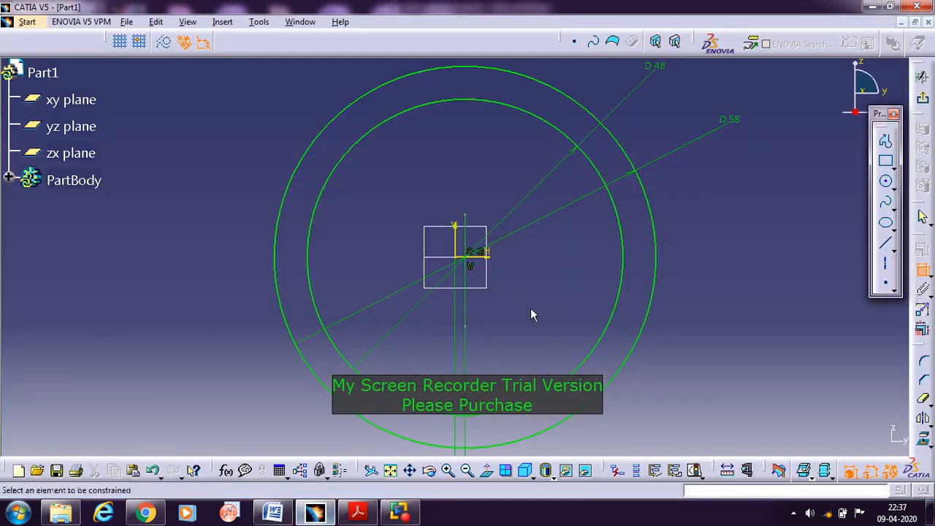
click(466, 470)
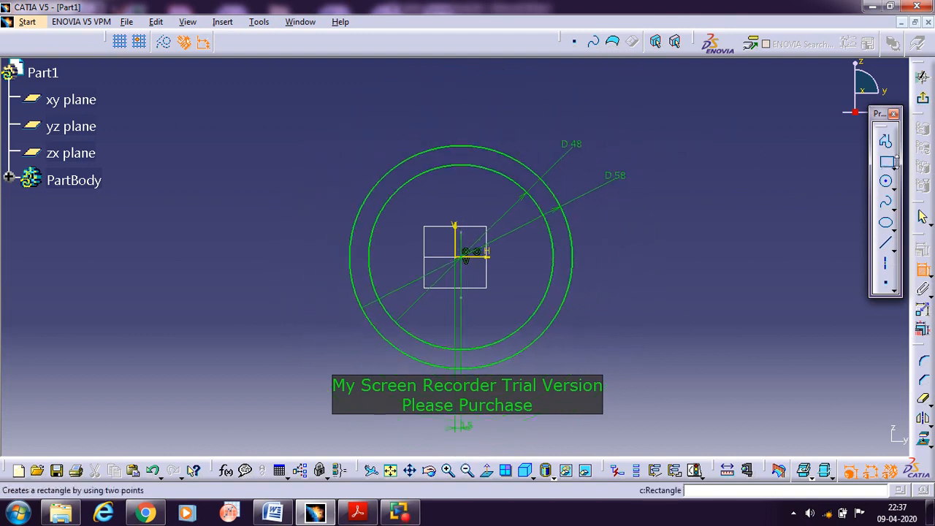
click(885, 141)
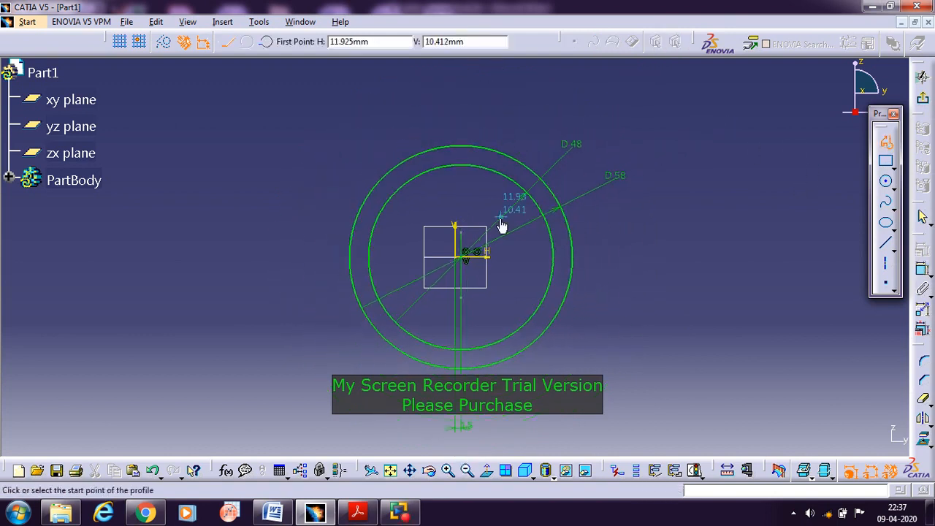
click(463, 259)
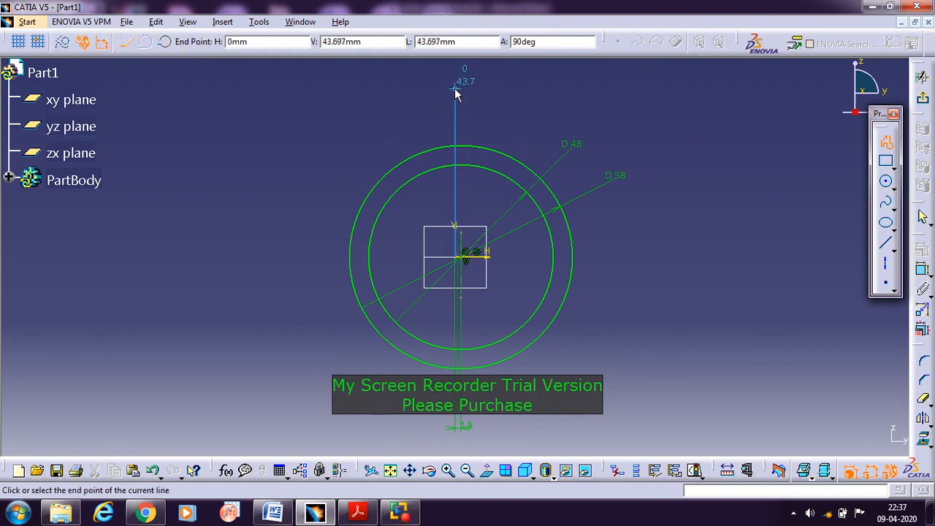
click(455, 88)
click(438, 88)
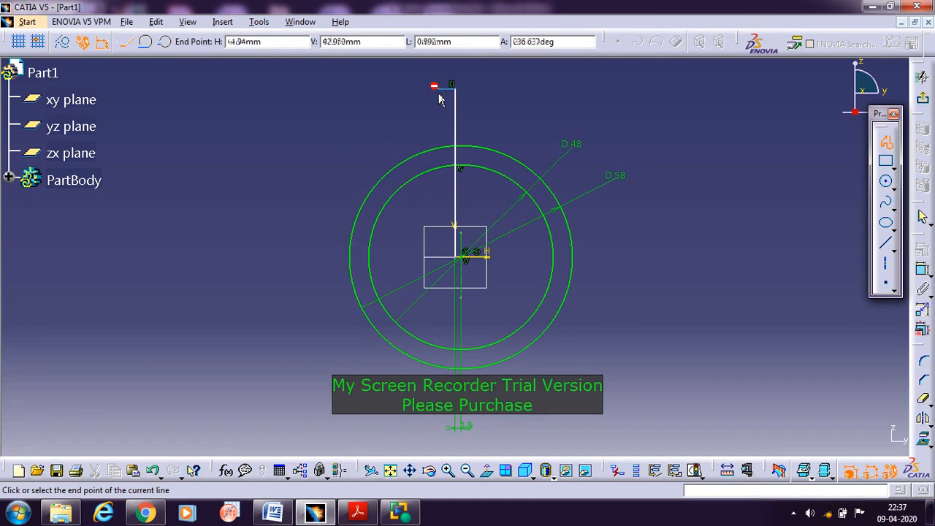
click(438, 144)
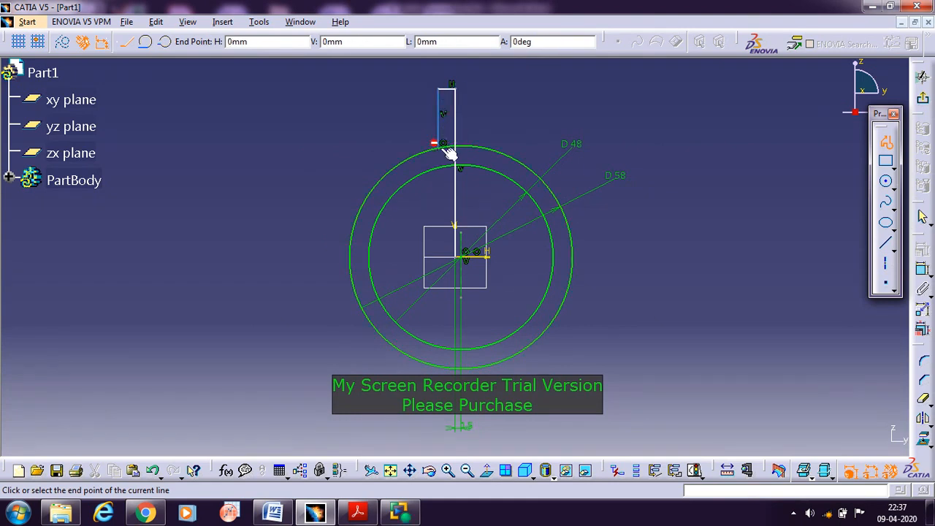
click(922, 217)
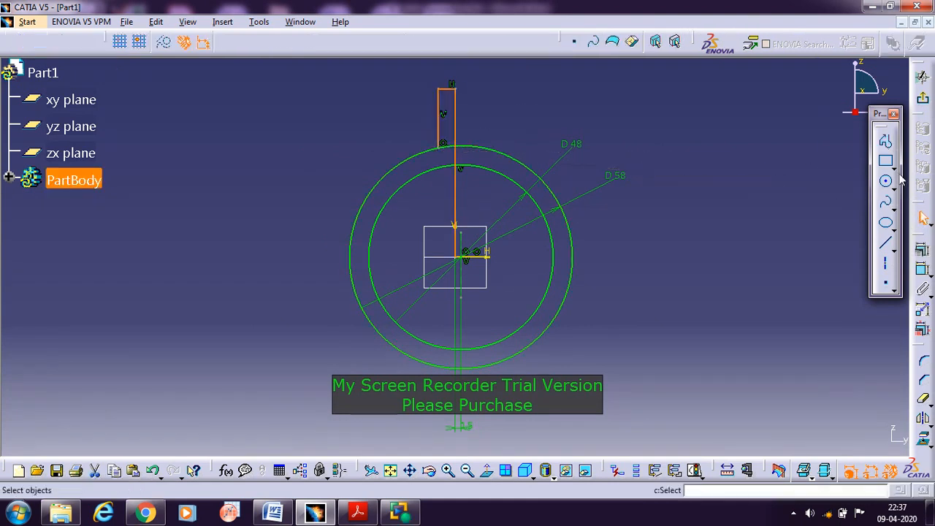
Step: Sketch a second open profile farther left, rising from the 58 mm circle to the first profile's height, across left and down to the circle
click(885, 141)
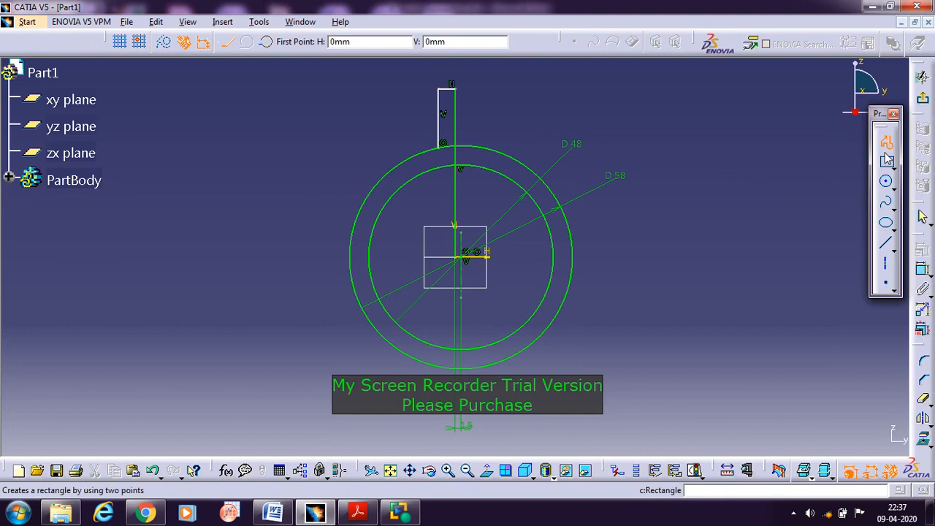
click(406, 157)
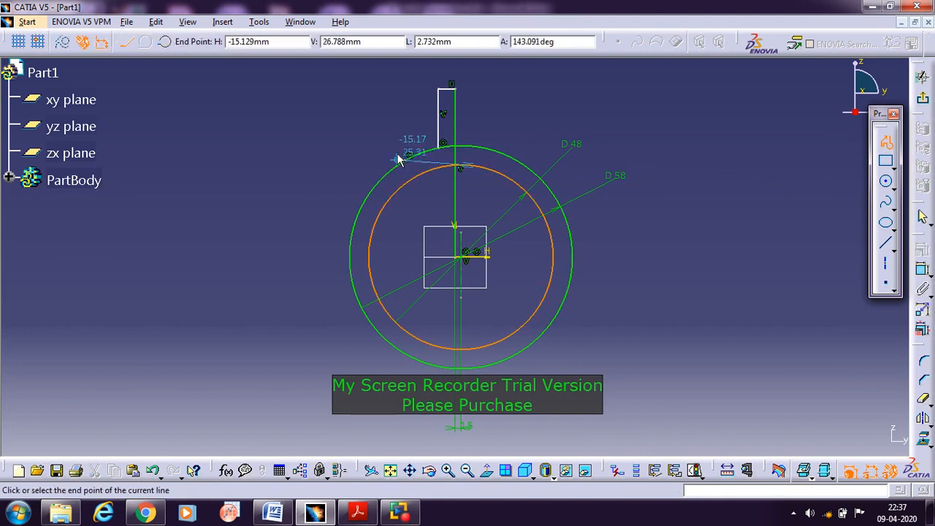
click(406, 87)
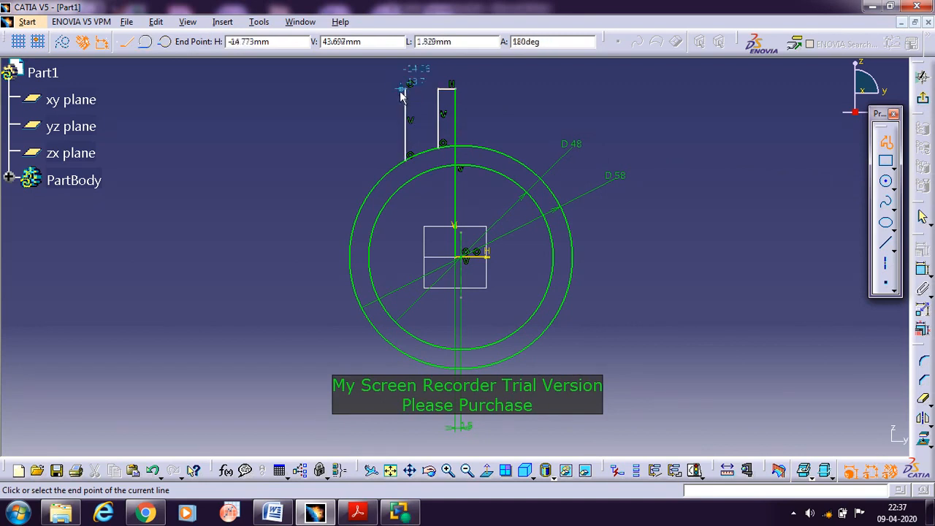
click(382, 89)
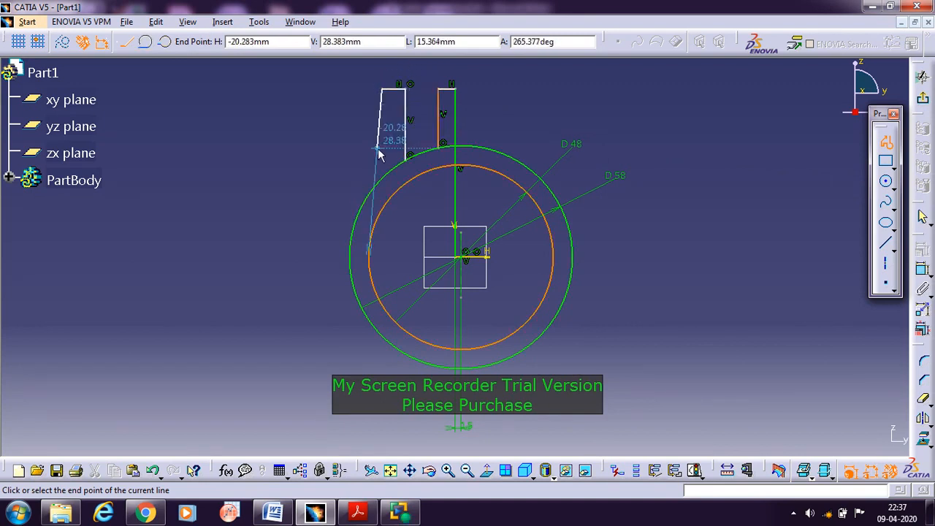
click(385, 173)
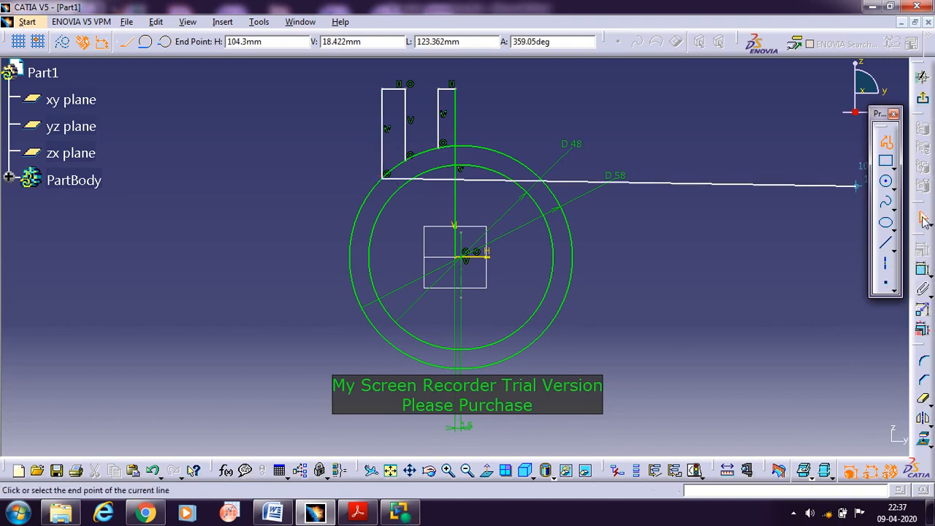
key(Escape)
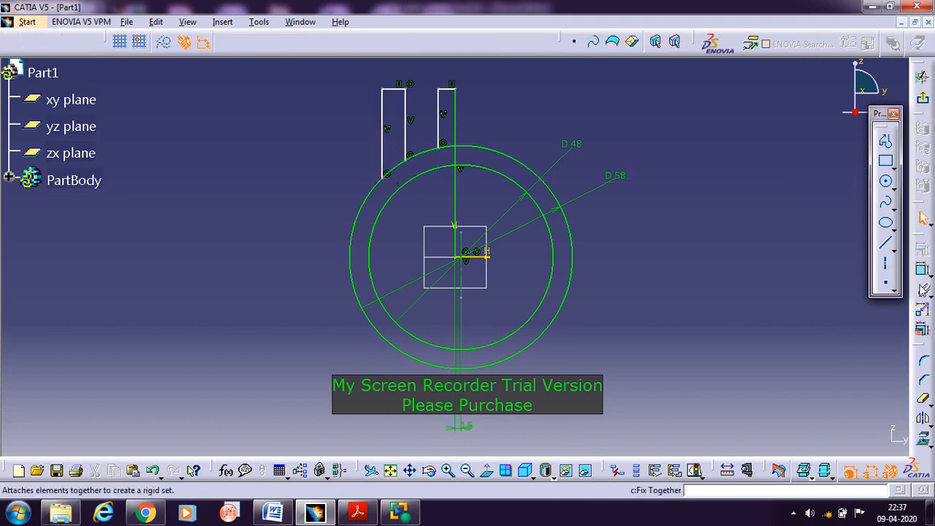
Step: Dimension the height of the narrow upright's top edge above the horizontal axis
click(921, 269)
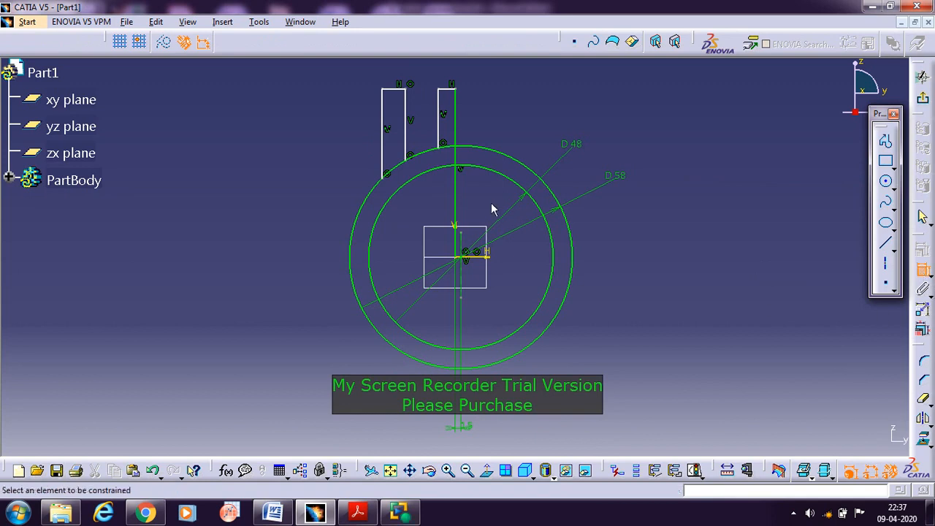
click(452, 92)
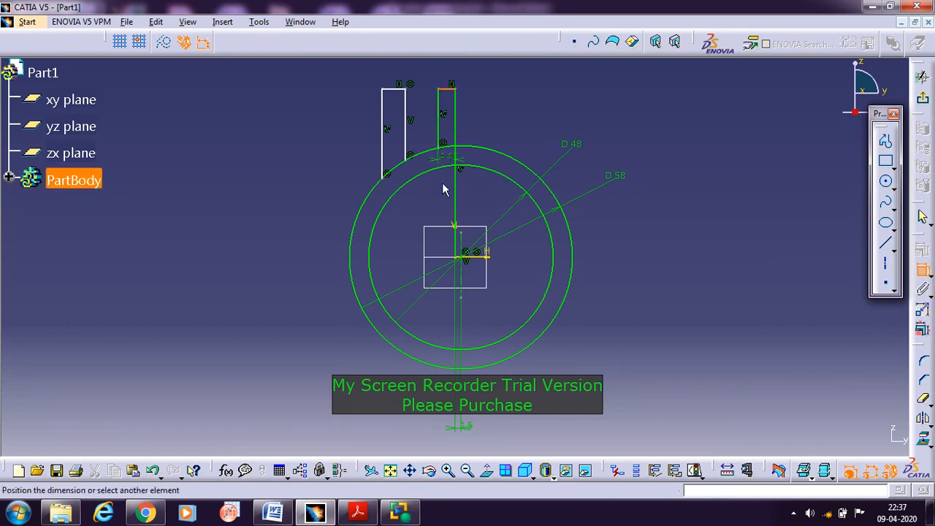
click(476, 253)
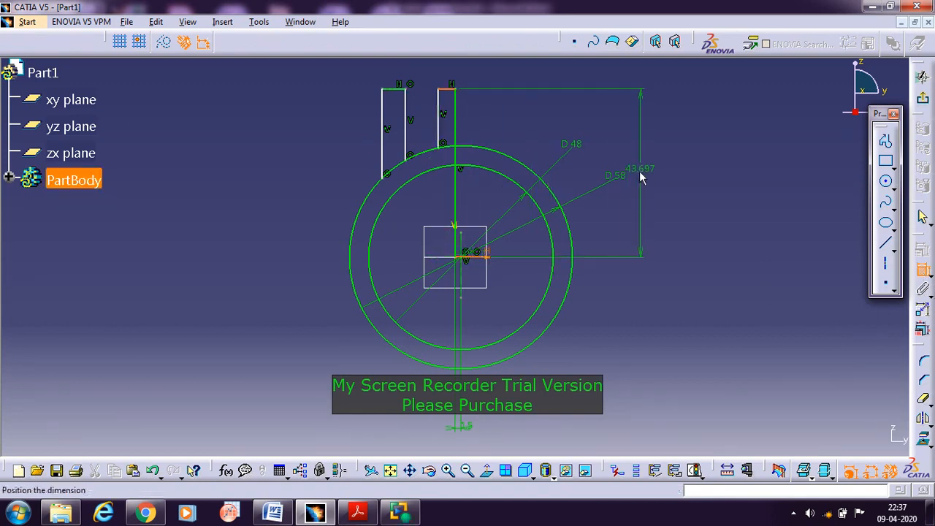
click(622, 171)
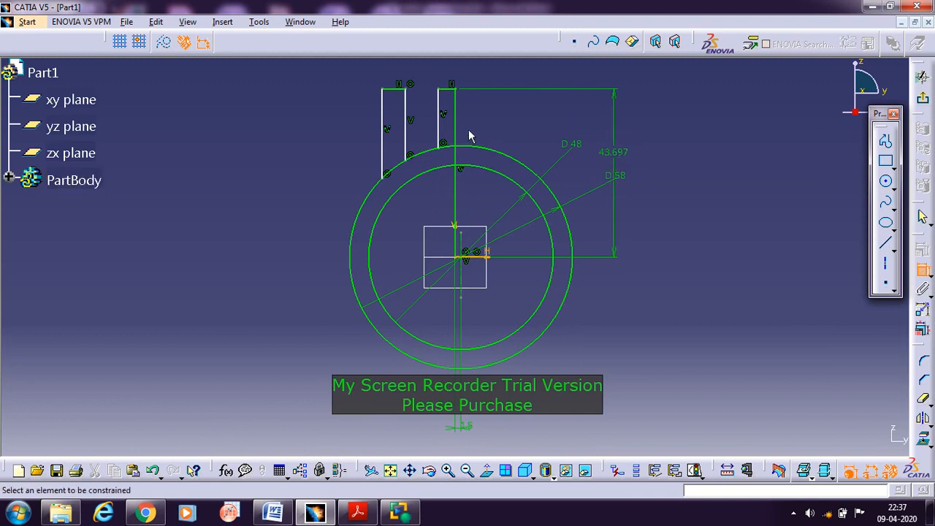
Step: Dimension the width of both uprights and the distance from the far-left line to the vertical line through the origin
click(452, 91)
click(444, 72)
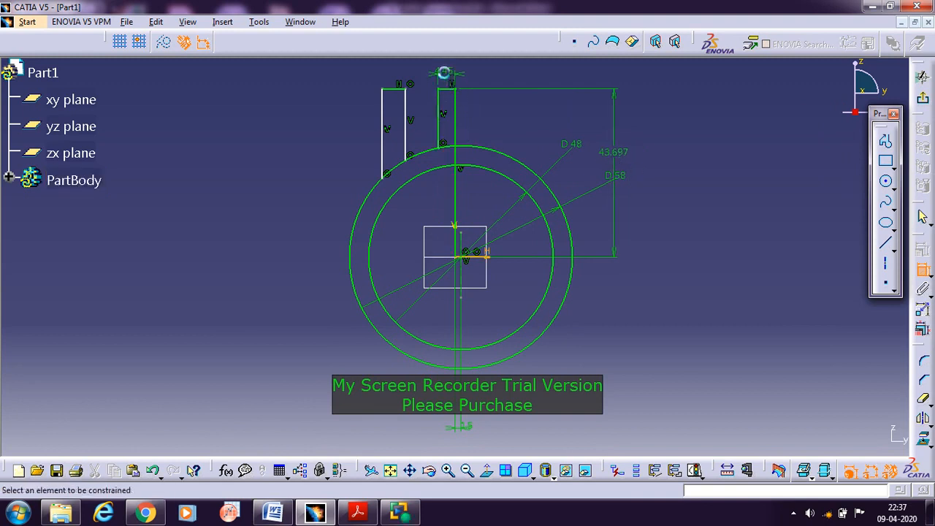
click(395, 88)
click(391, 79)
click(382, 109)
click(454, 106)
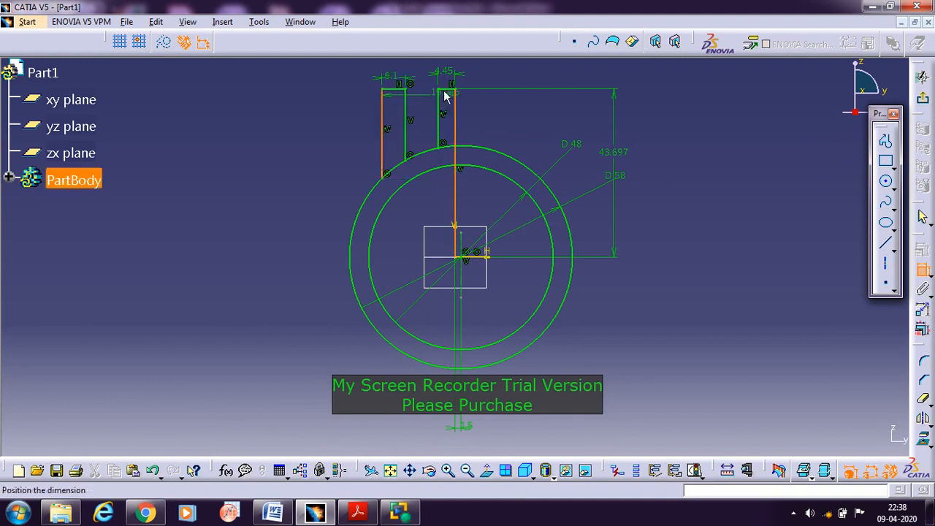
click(421, 70)
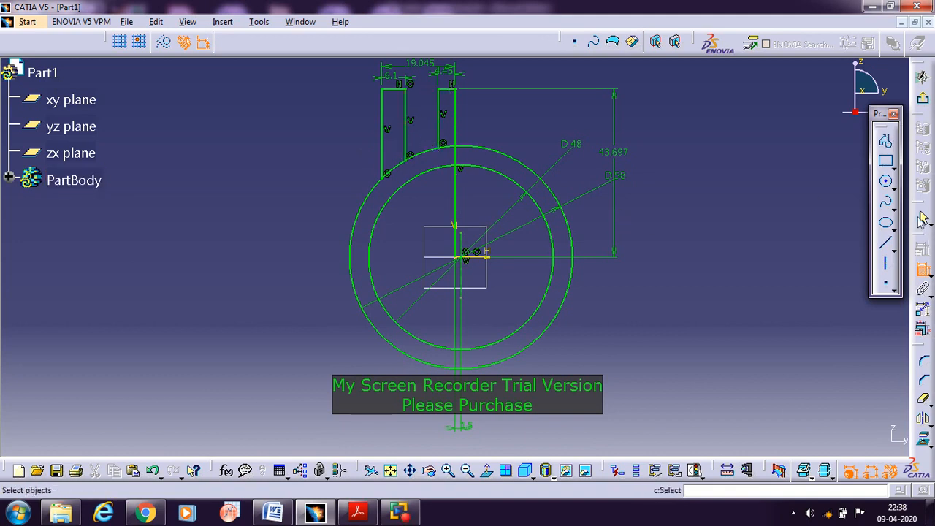
Step: Set the uprights' height above the horizontal axis to 40 mm and the width of the upright beside the vertical axis to 3 mm
double_click(614, 152)
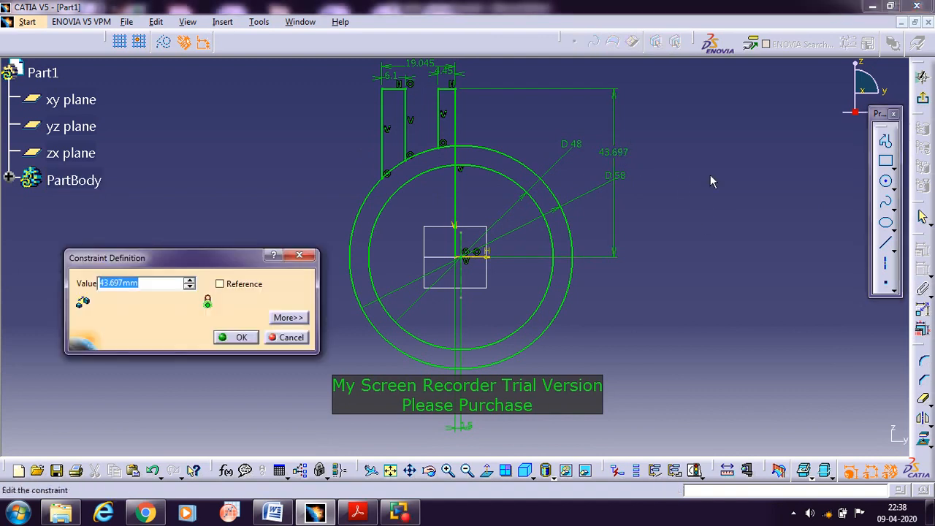
text(40)
key(Return)
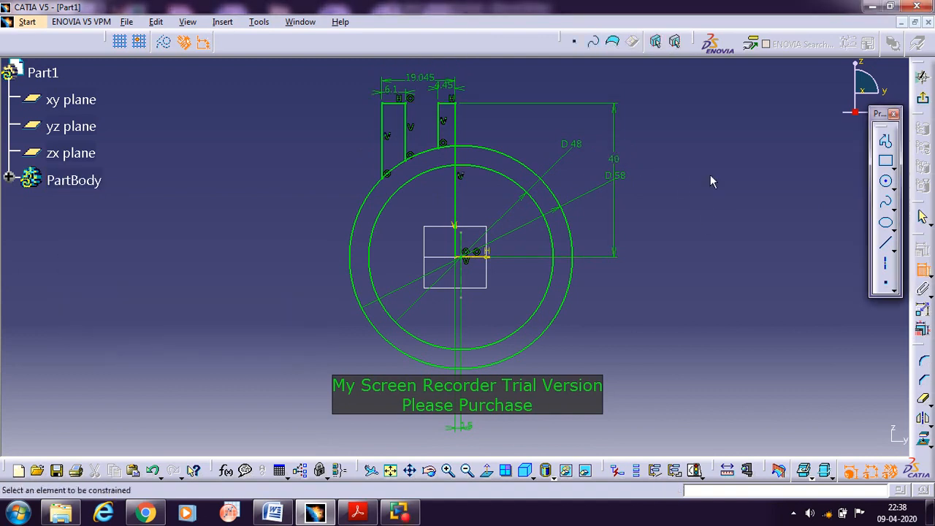
double_click(446, 95)
text(3)
key(Return)
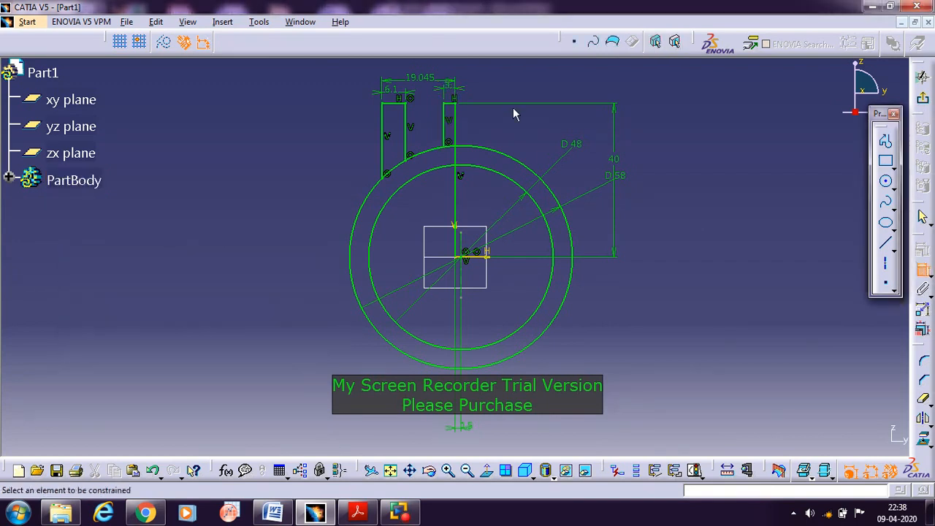
Step: Set the far-left upright's width to 5 mm and its outer line's distance from the vertical axis line to 22 mm
double_click(395, 92)
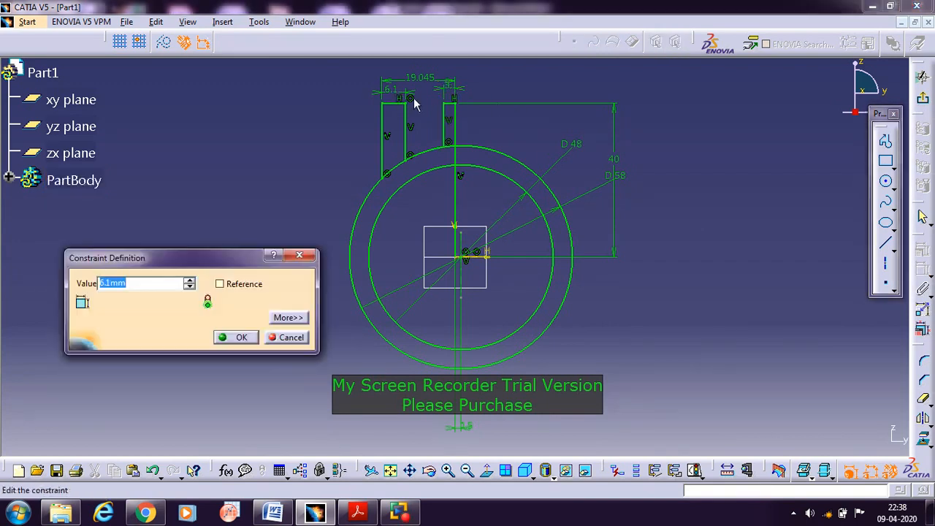
text(5)
key(Return)
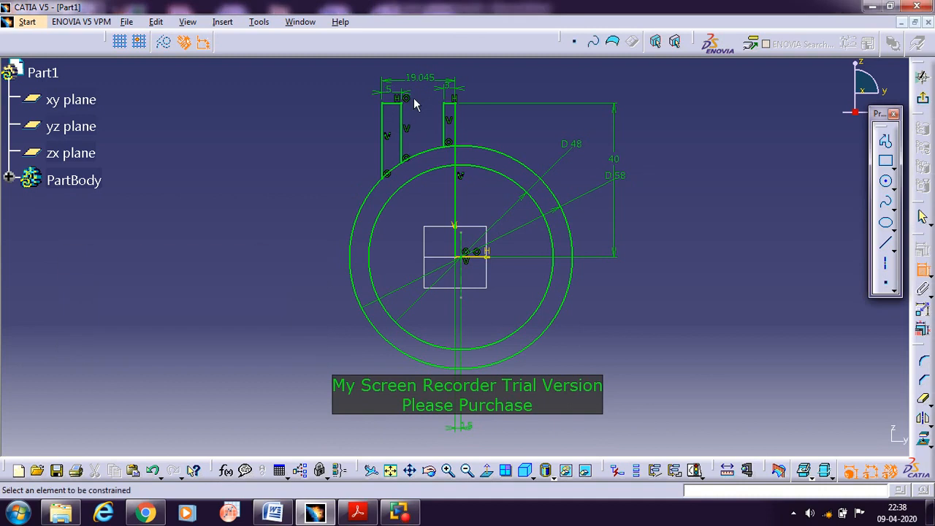
double_click(417, 77)
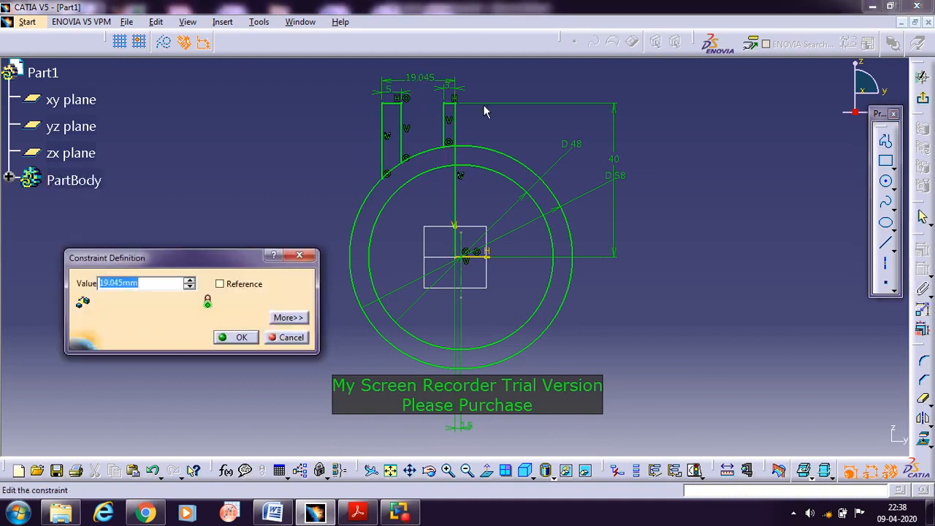
text(2)
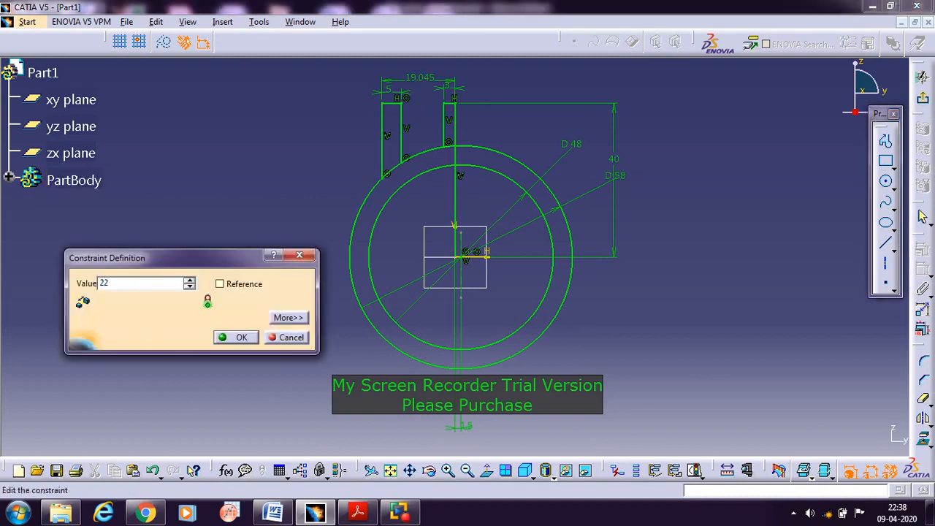
text(2)
key(Return)
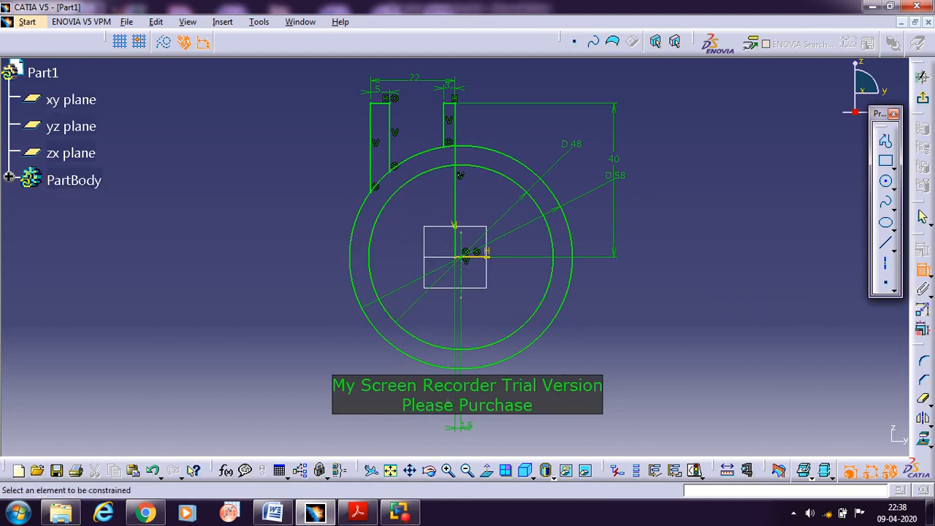
Step: Draw a short horizontal line joining the 48 mm and 58 mm circles on their left side, level with the origin
click(885, 242)
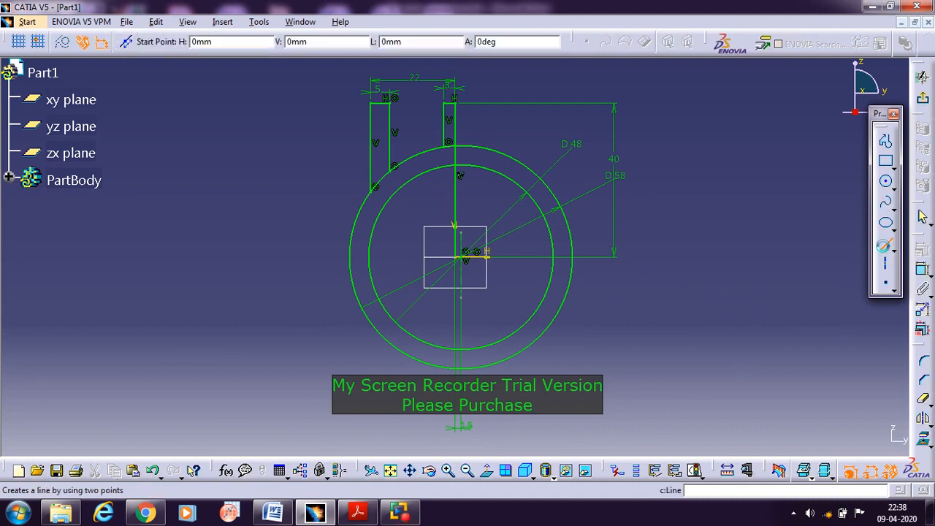
click(365, 249)
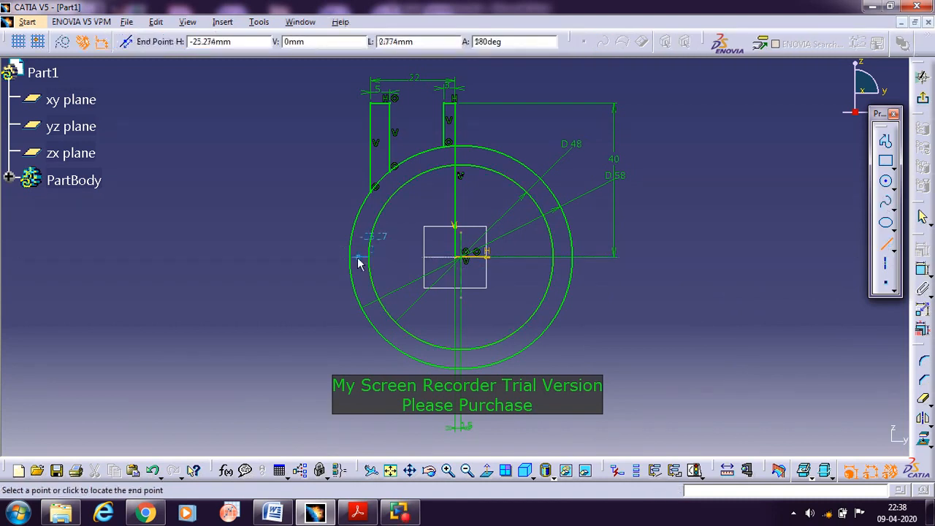
click(356, 259)
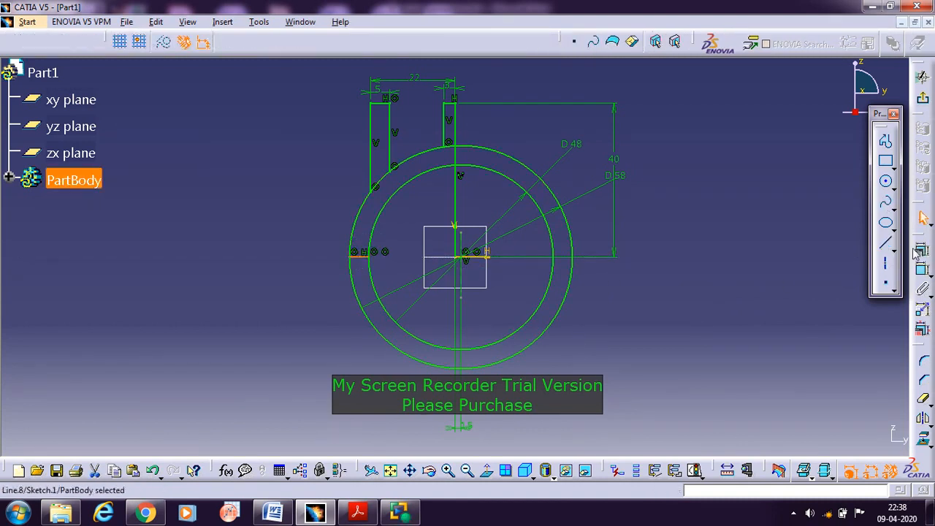
click(751, 329)
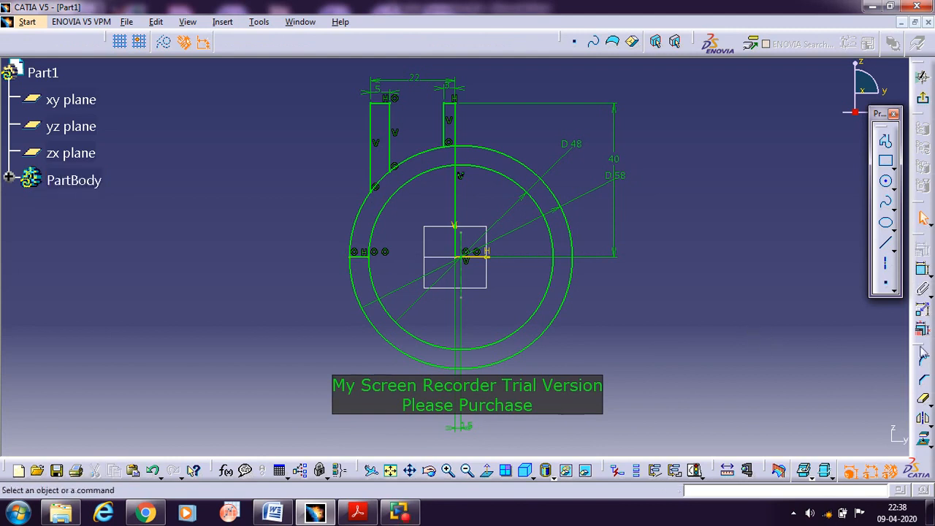
Step: Quick Trim the circles to the upper-left quarter, removing the vertical line inside the 48 mm circle and the outer arc pieces beneath both uprights
click(922, 398)
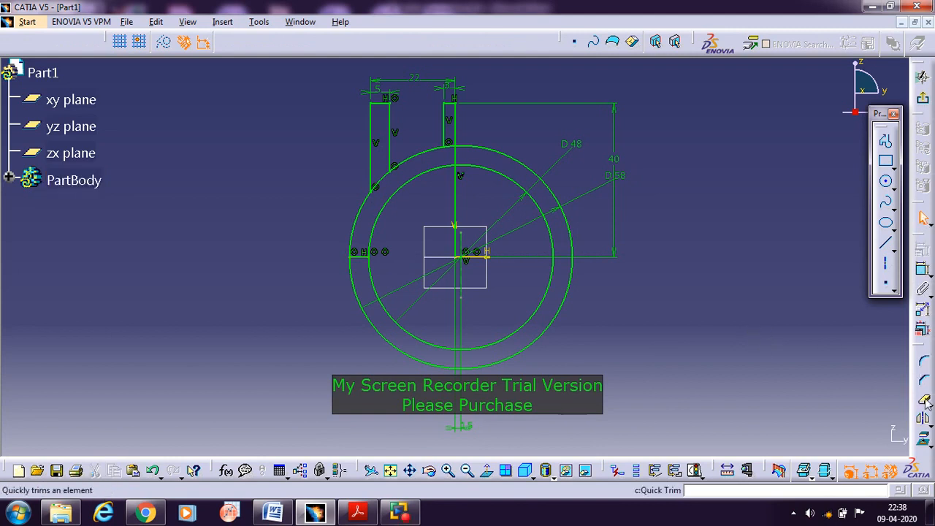
click(494, 173)
click(516, 167)
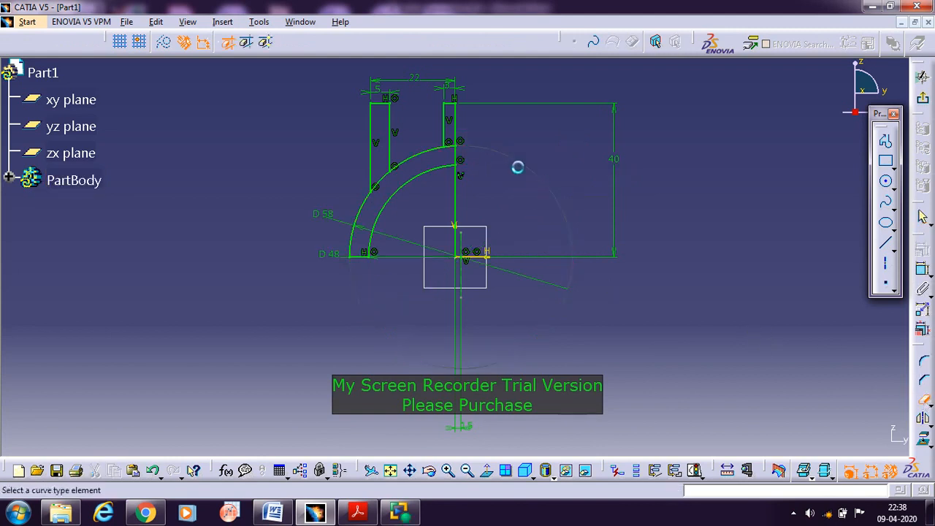
click(455, 203)
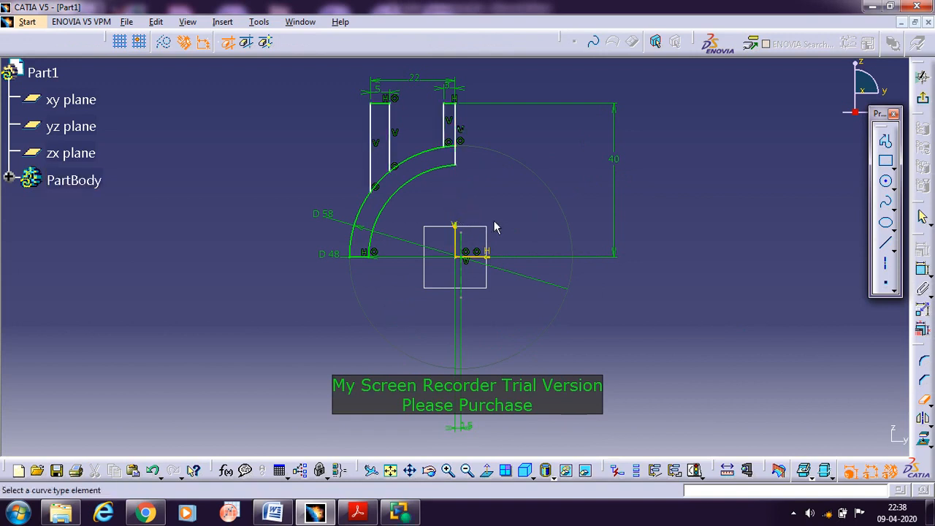
click(452, 149)
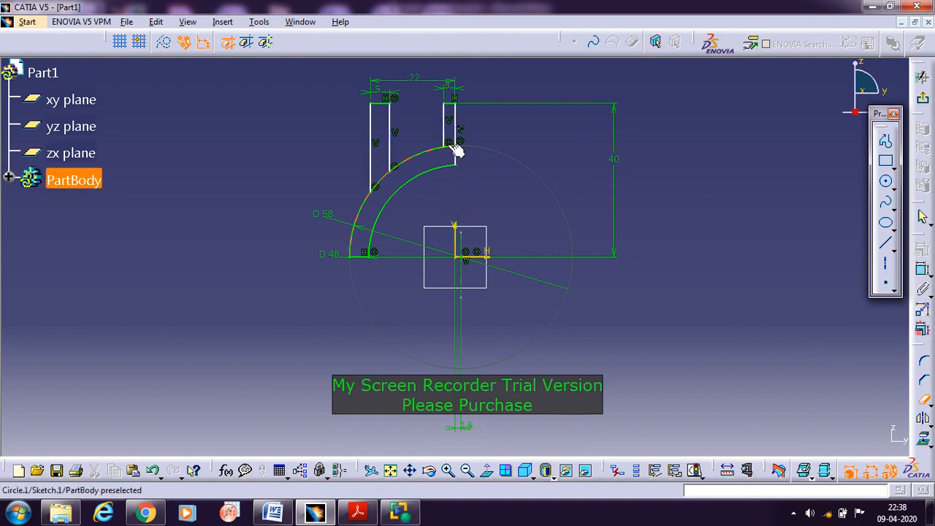
click(380, 188)
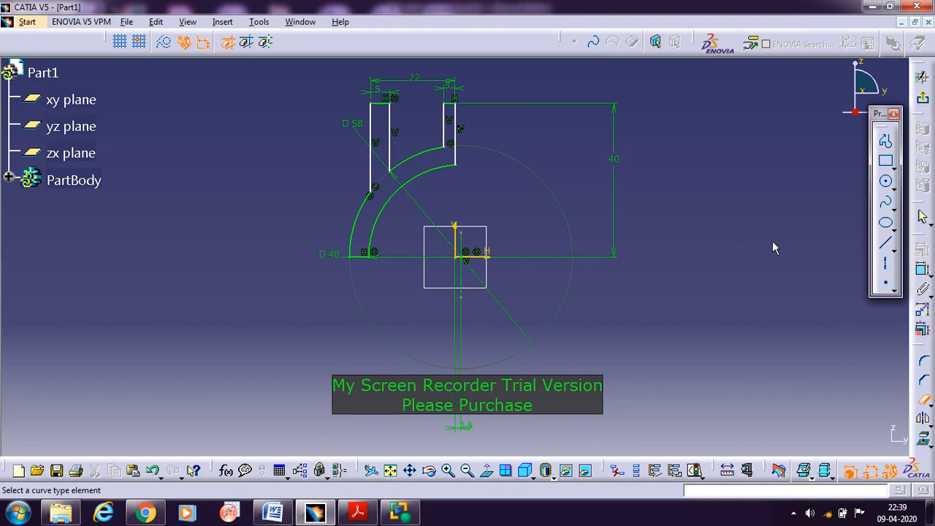
Step: Exit the sketch, check the width in the Word drawing, and pad the profile 16.5 mm with mirrored extent
click(922, 77)
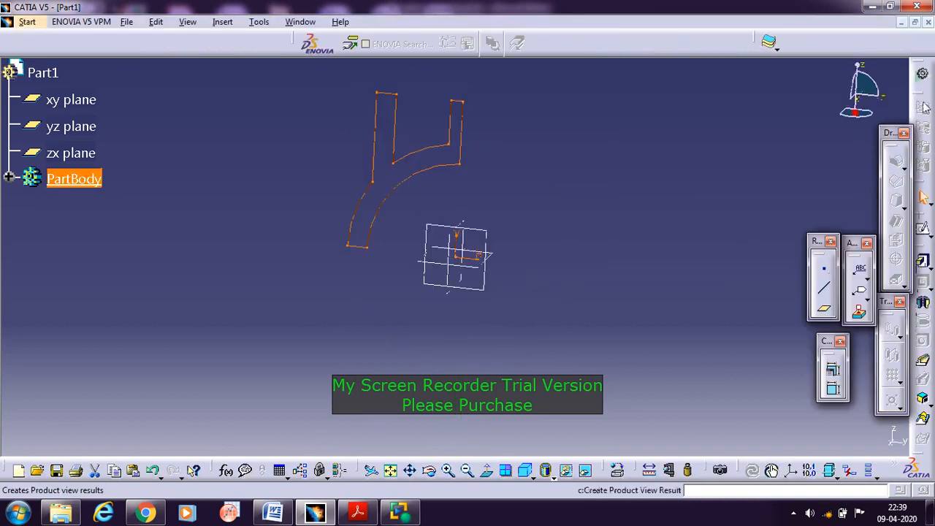
click(273, 513)
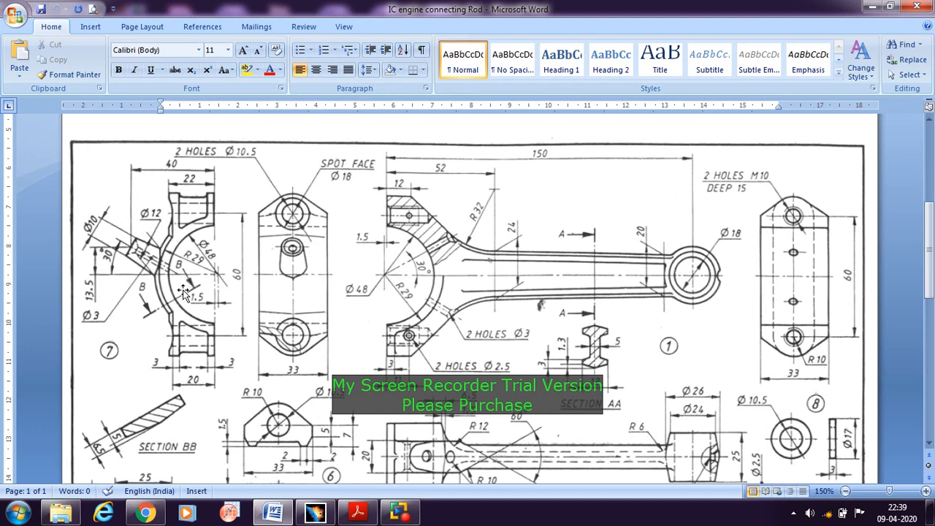
click(314, 511)
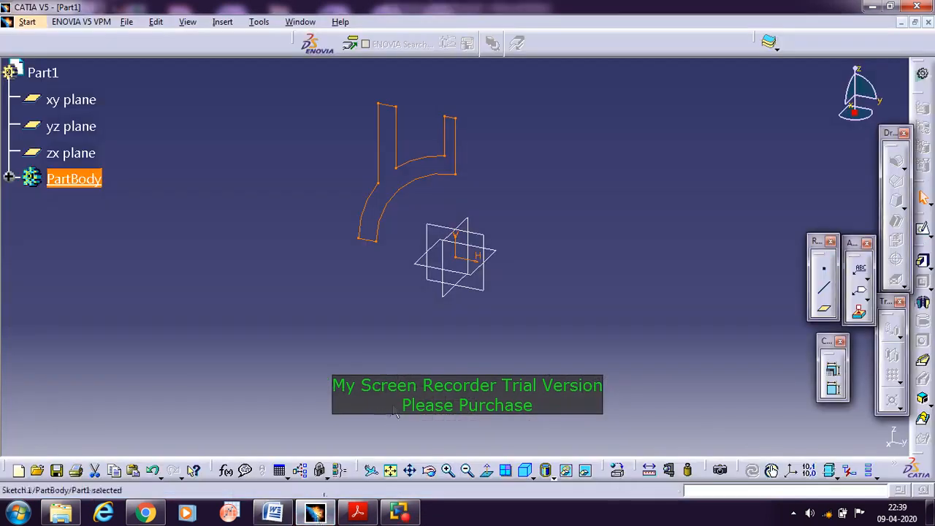
click(923, 263)
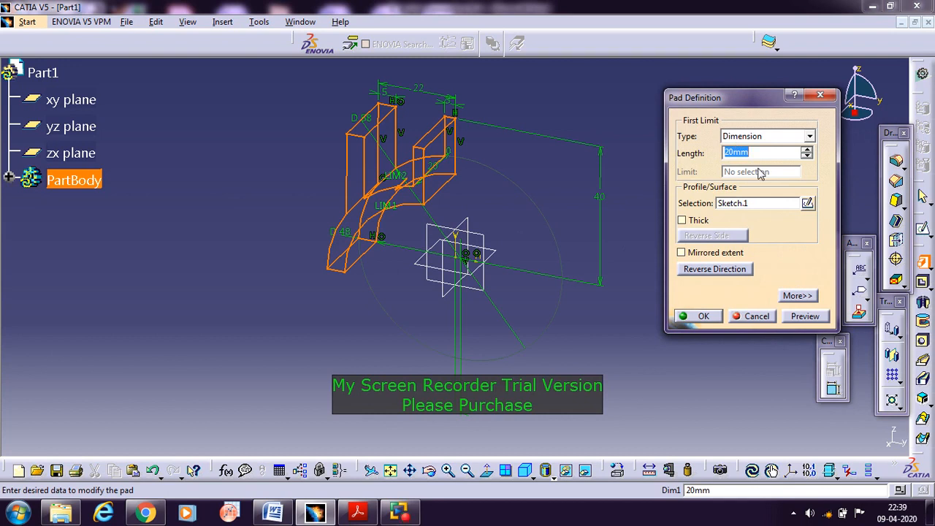
text(16.5)
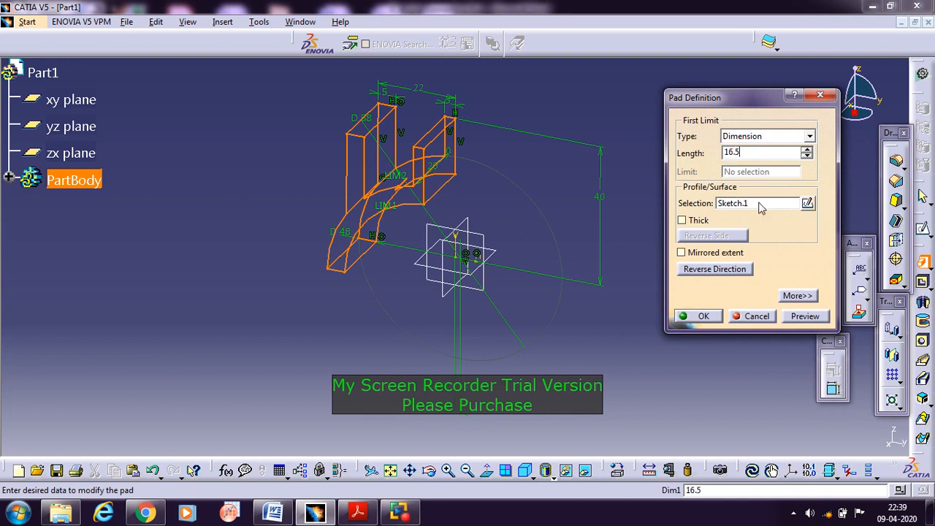
click(722, 252)
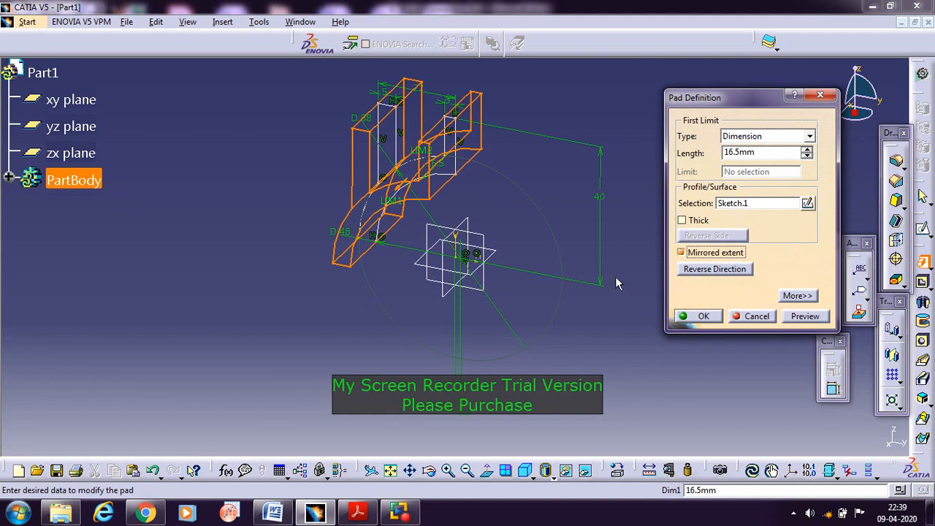
click(806, 316)
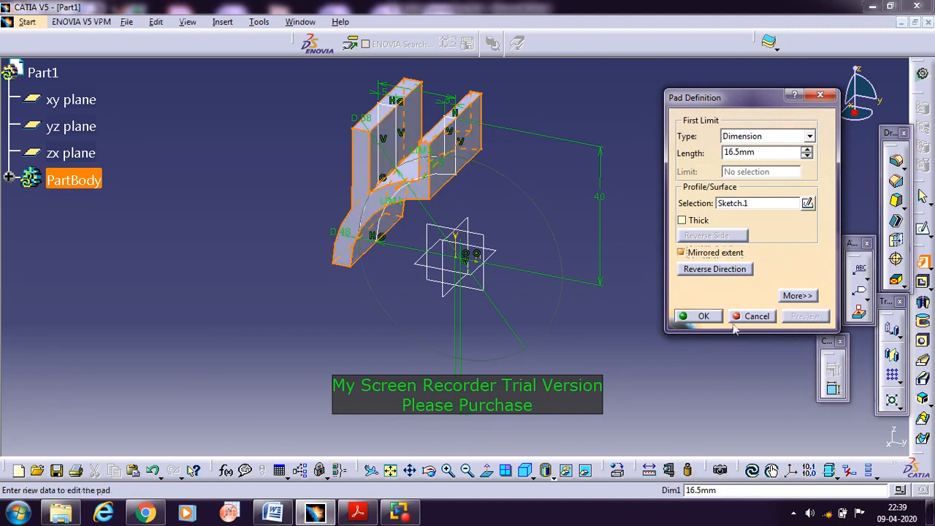
click(702, 318)
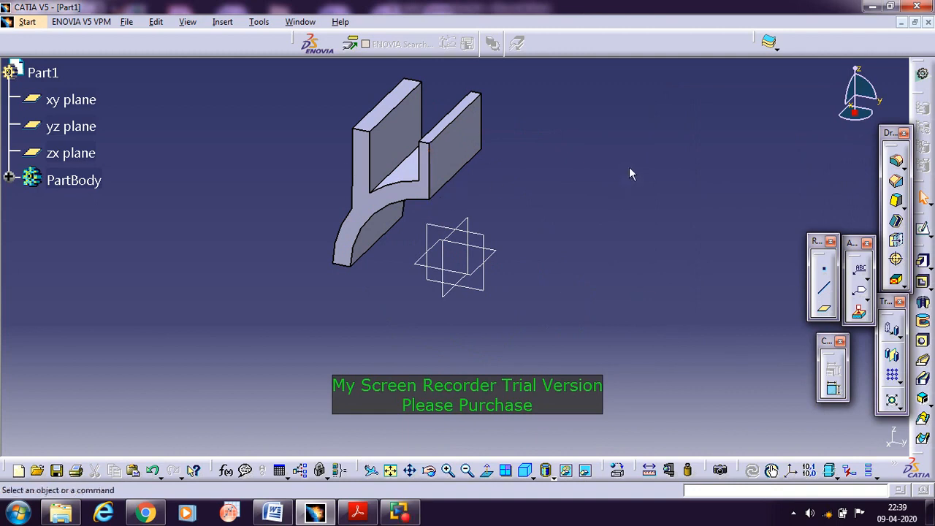
Step: Check the Word drawing, then in CATIA sketch a circle about 17 mm in diameter on the inner face of the taller upright
click(273, 511)
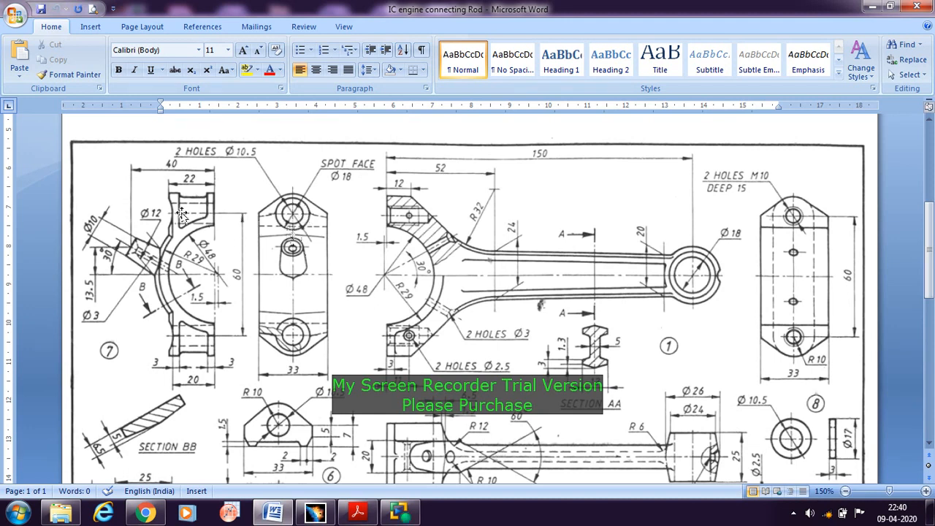
click(299, 502)
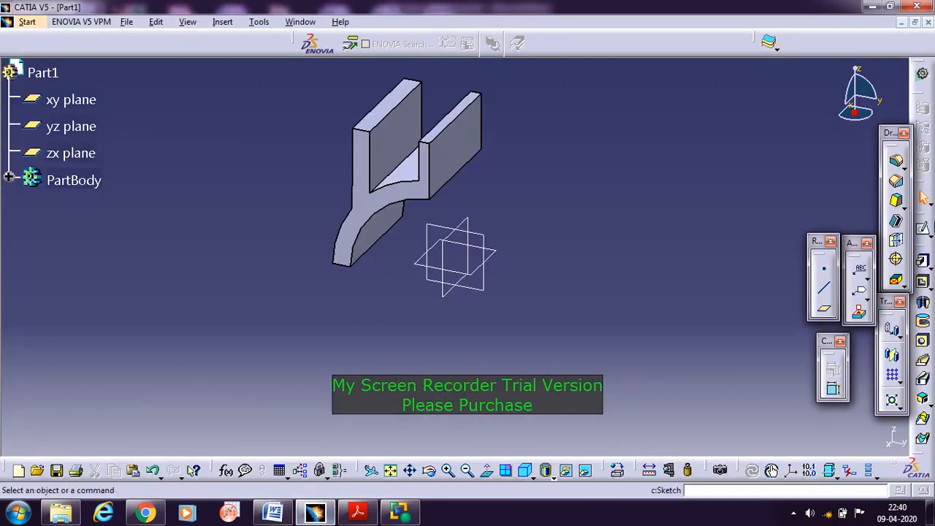
click(401, 149)
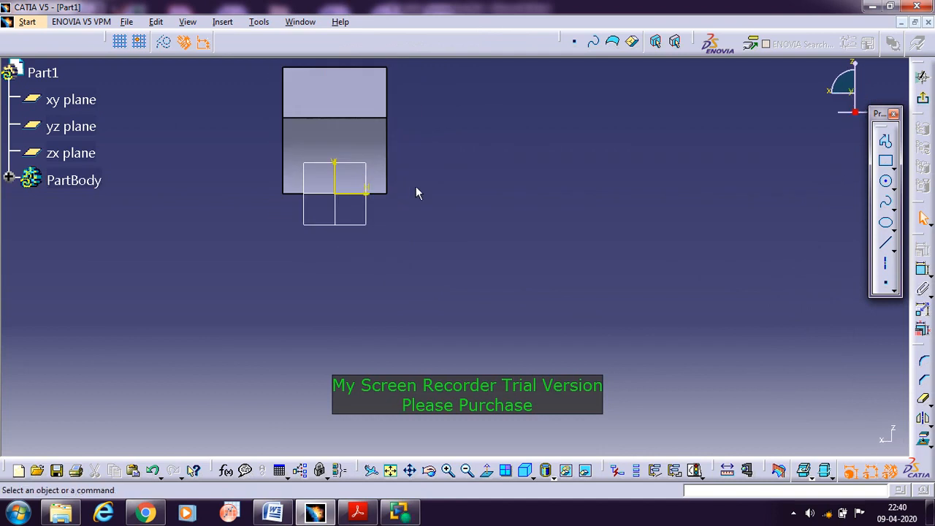
click(885, 181)
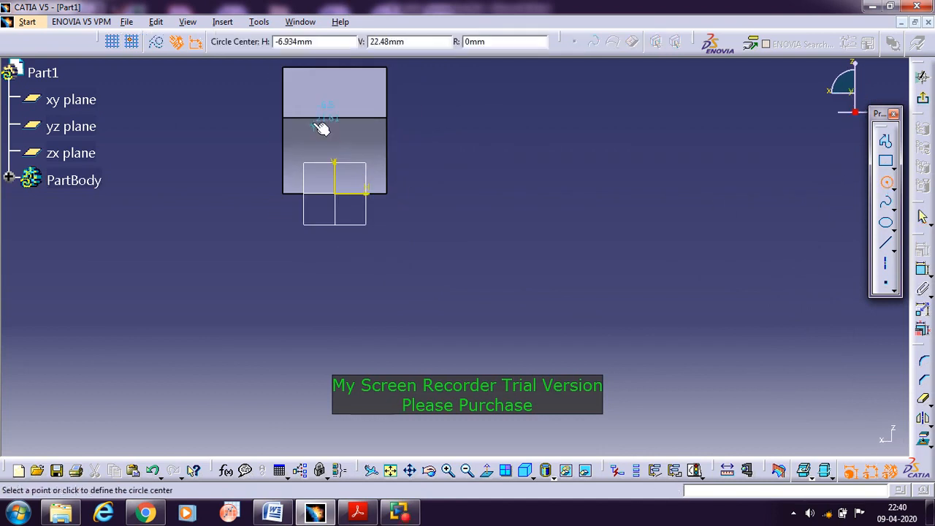
click(339, 93)
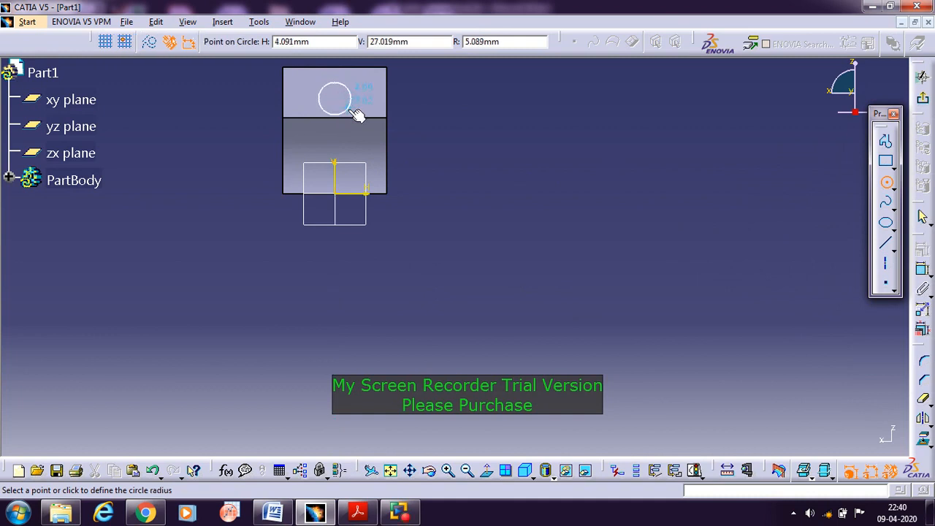
click(357, 115)
Step: Dimension the circle on the taller upright's inner face and set its diameter to 18 mm
click(576, 174)
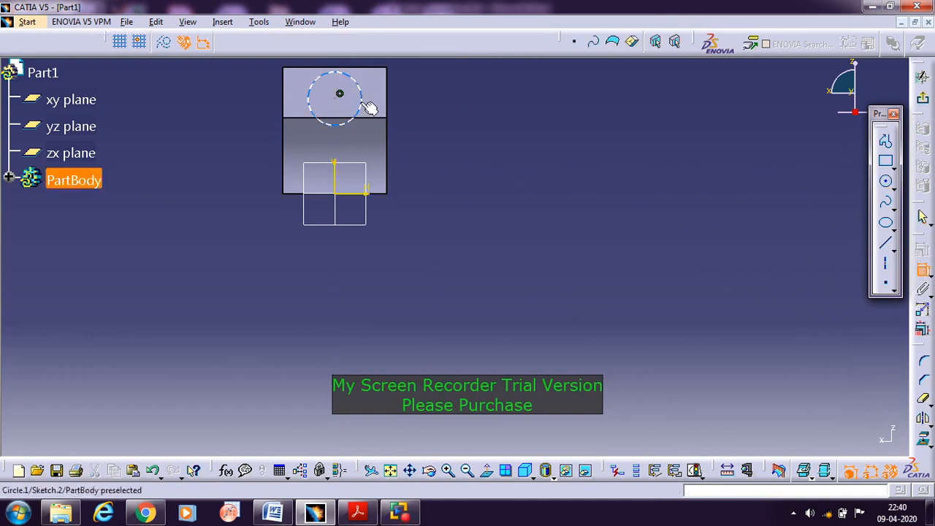
click(363, 105)
double_click(447, 104)
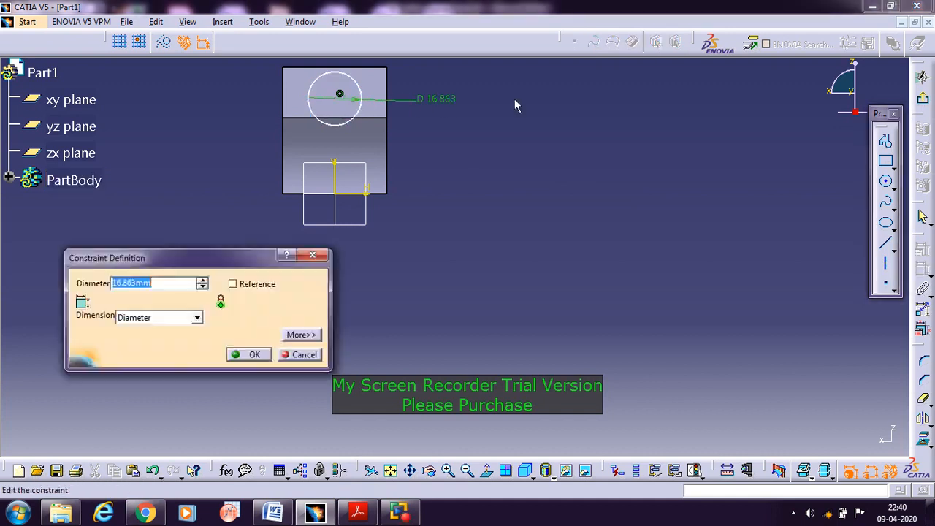
text(18)
key(Return)
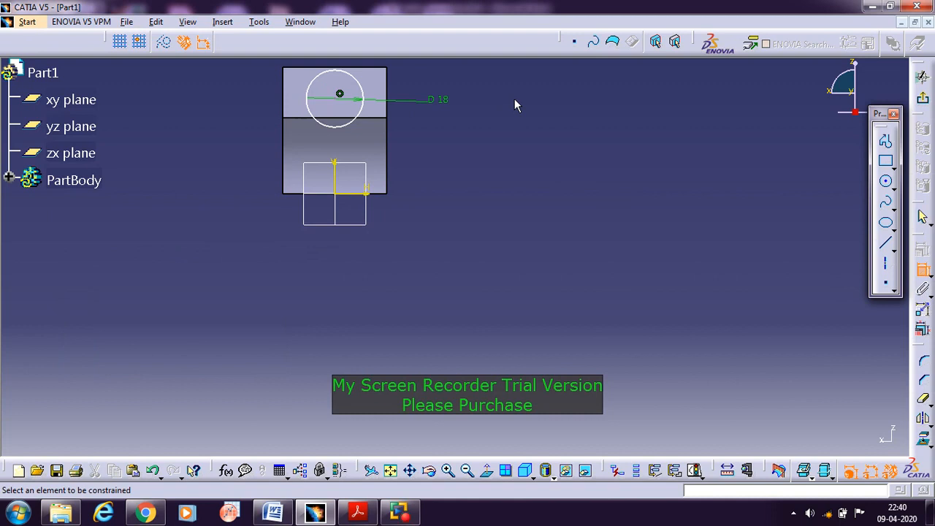
Step: Constrain the 18 mm circle's centre to a distance of 30 mm from the horizontal axis
click(345, 194)
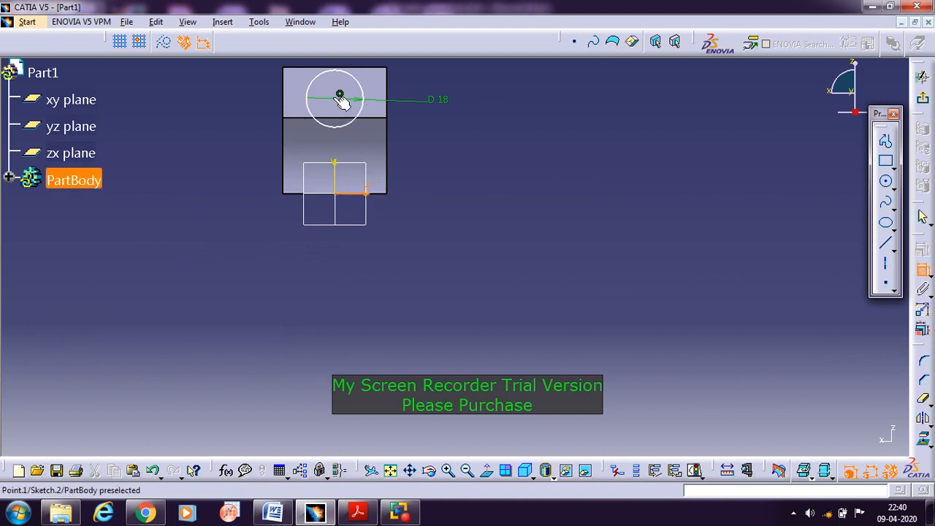
click(339, 94)
click(471, 144)
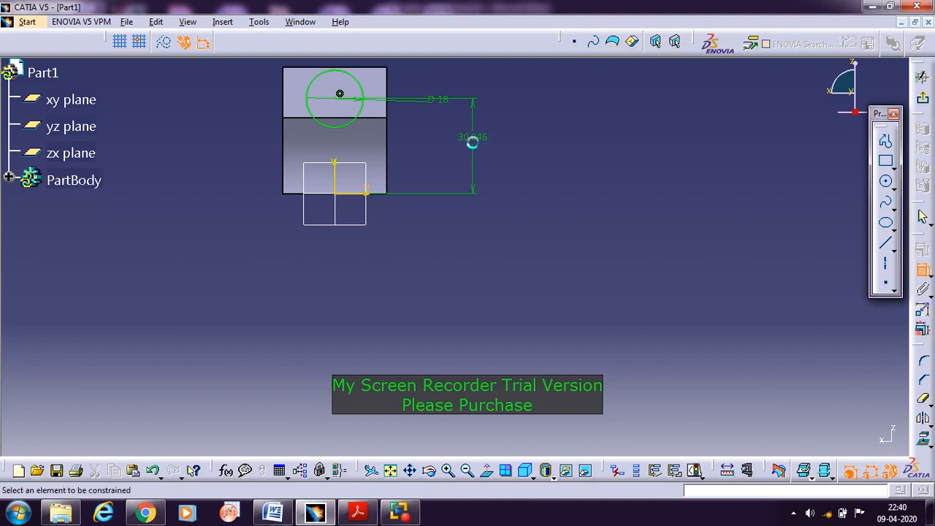
double_click(468, 136)
text(30)
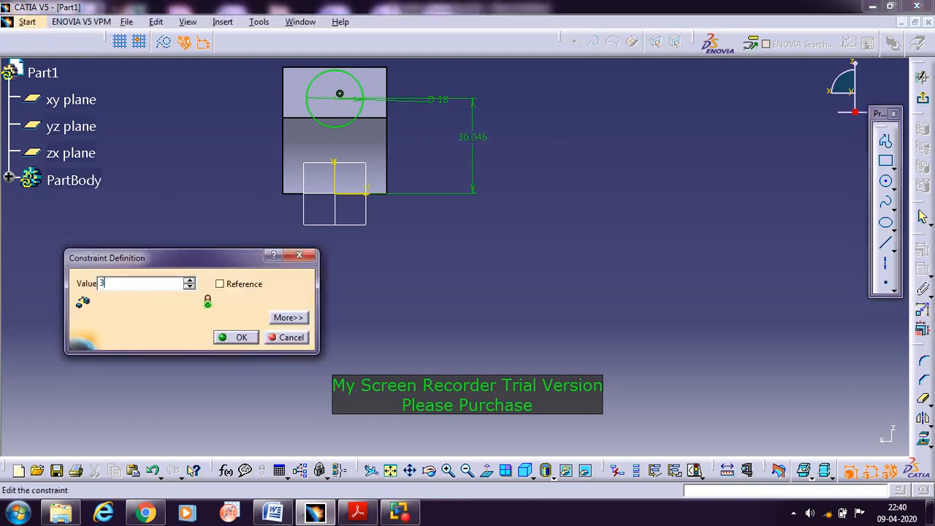
key(Return)
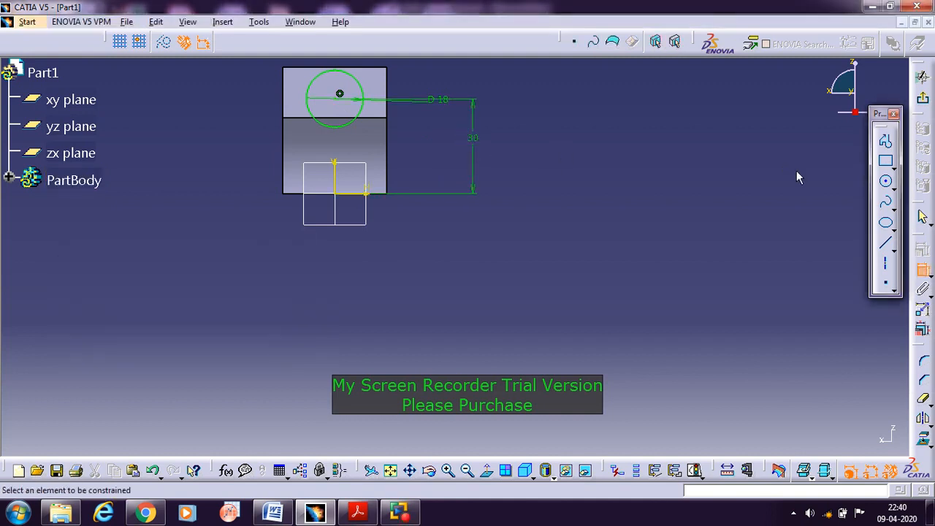
Step: Exit the sketch and pad the 18 mm circle with the Up to next limit, bridging the gap between the two uprights
click(922, 97)
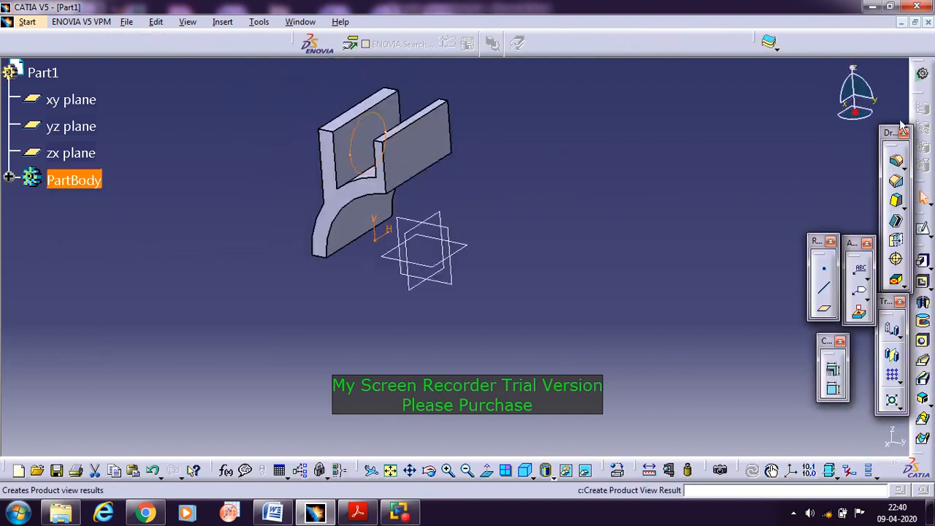
click(921, 262)
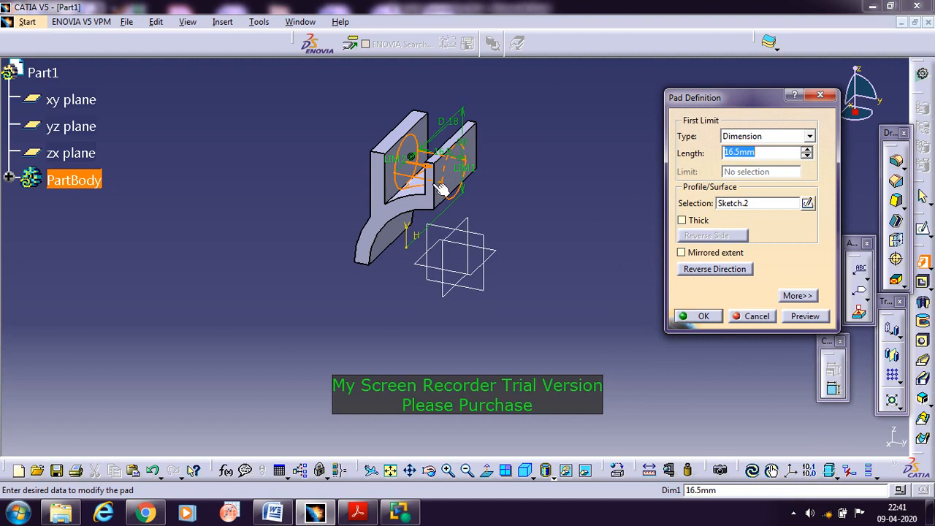
click(754, 137)
click(757, 160)
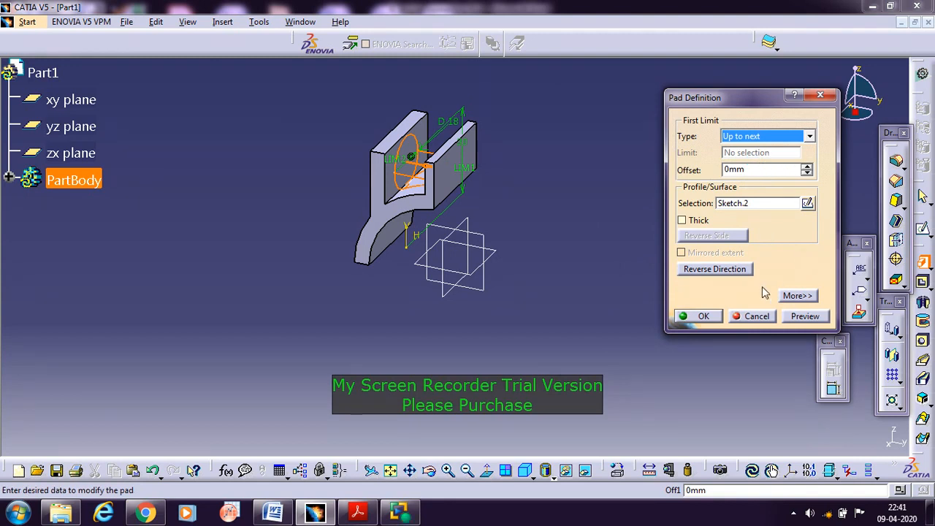
click(804, 318)
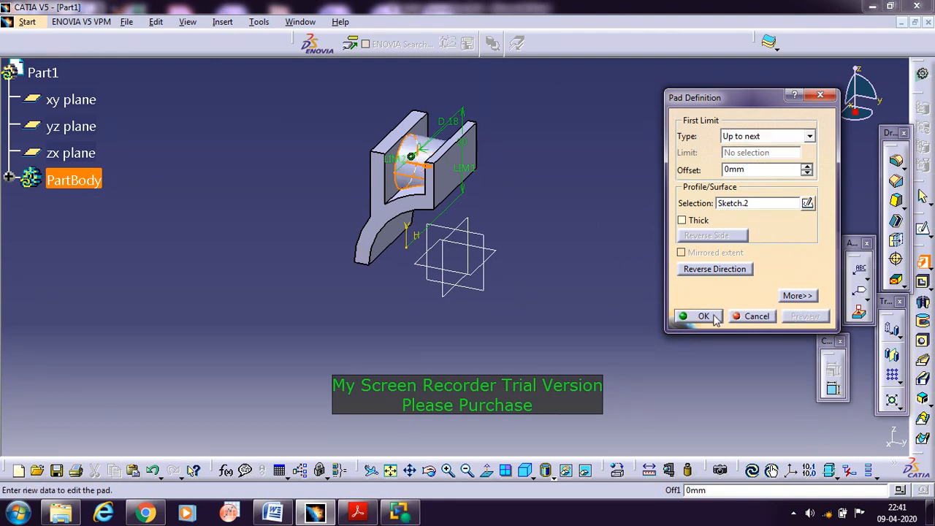
click(702, 316)
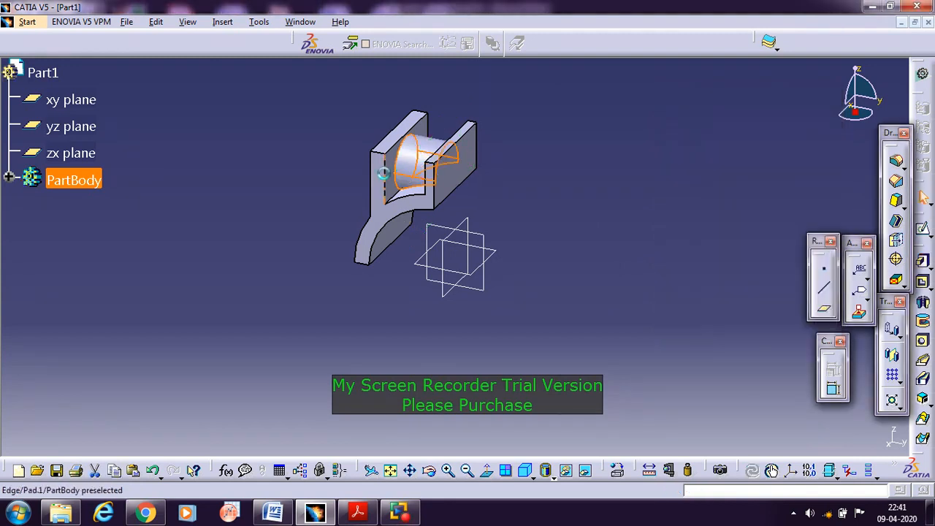
click(438, 188)
click(475, 208)
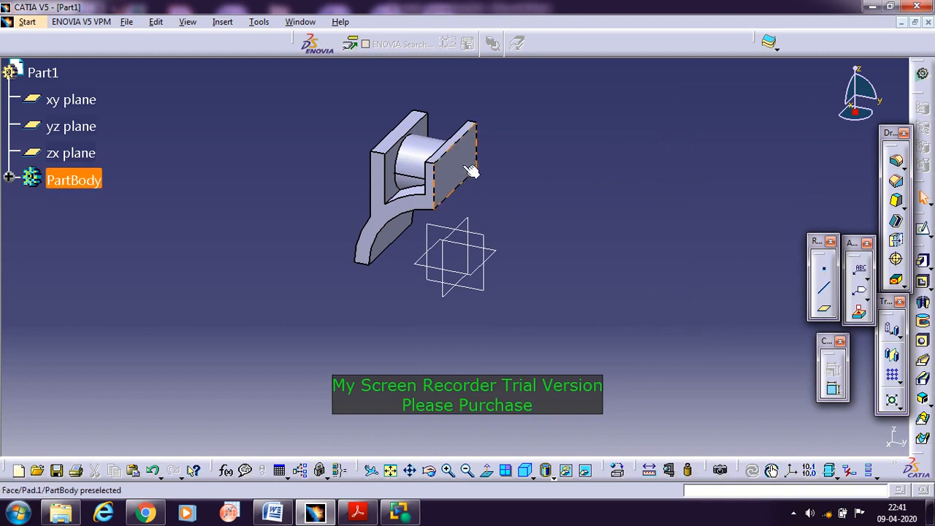
Step: Check the bolt hole in the Word drawing, then sketch a circle about 8.4 mm in diameter on the shorter upright's outer face in CATIA
click(272, 513)
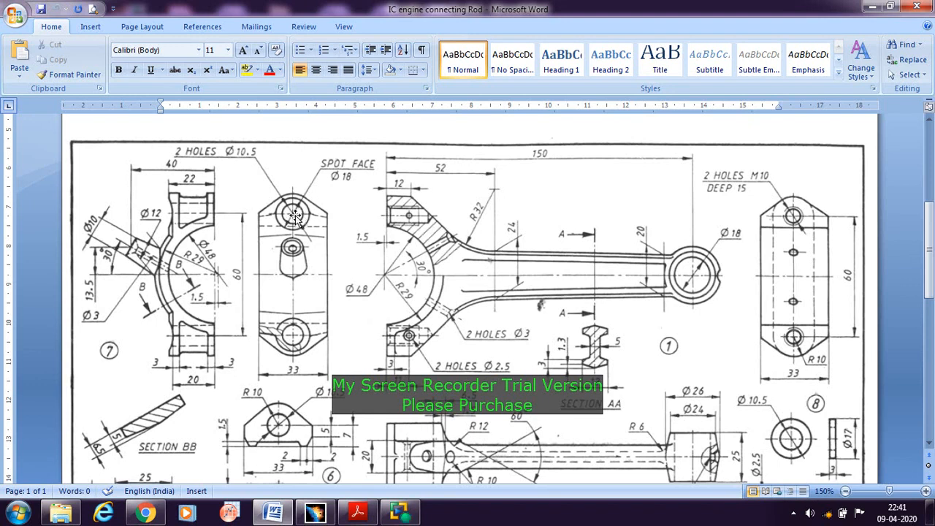
click(314, 513)
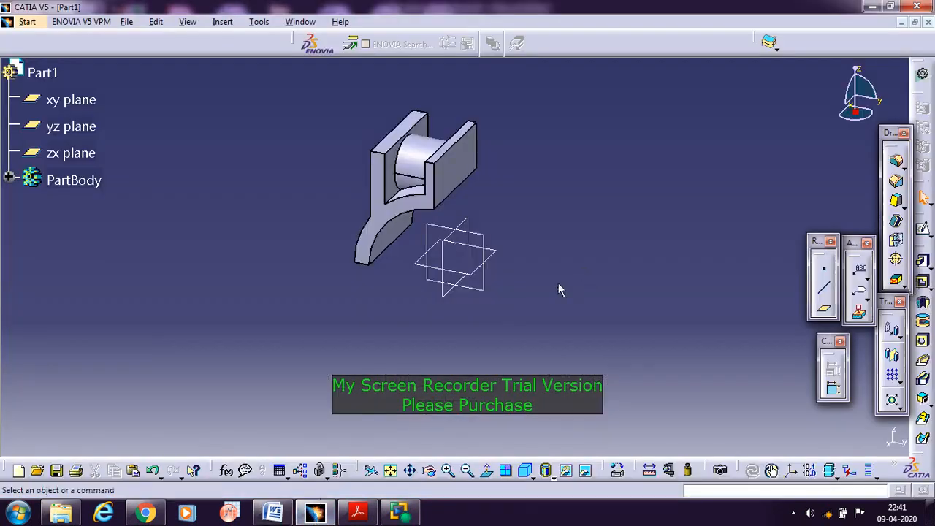
click(922, 228)
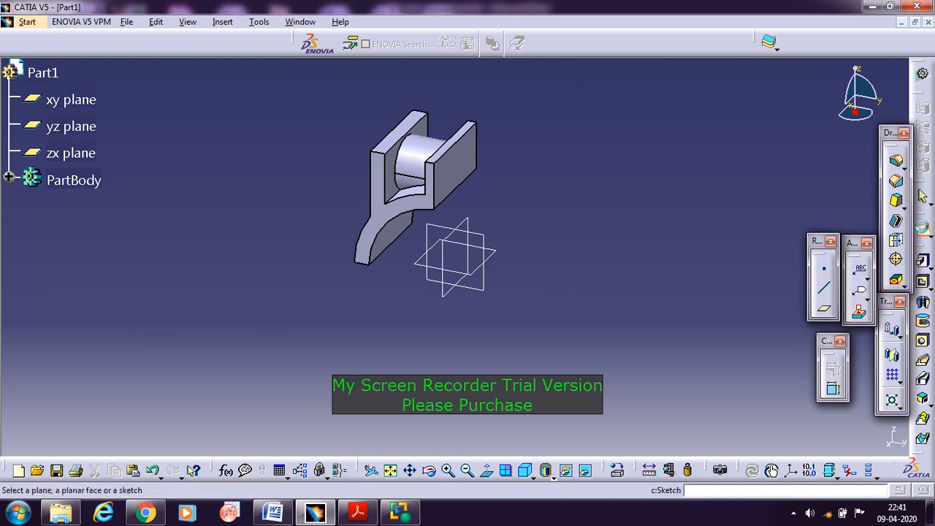
click(459, 173)
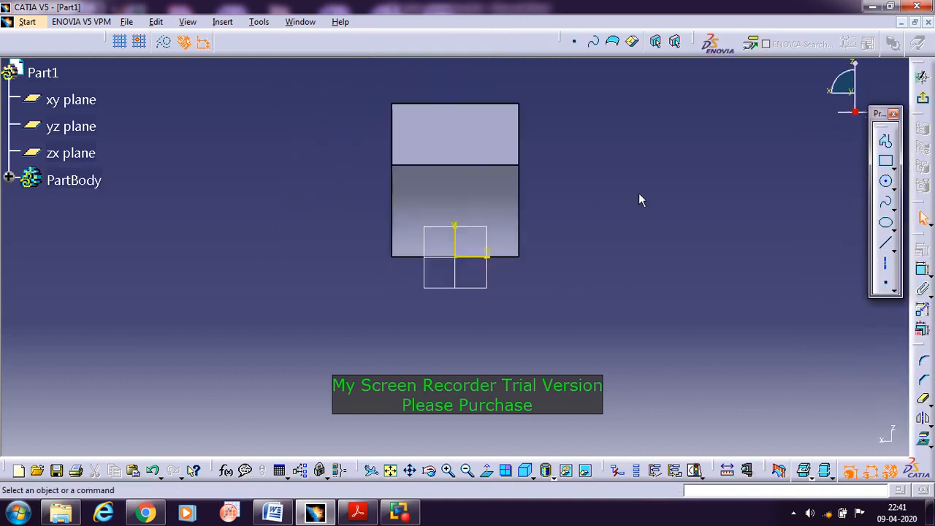
click(885, 181)
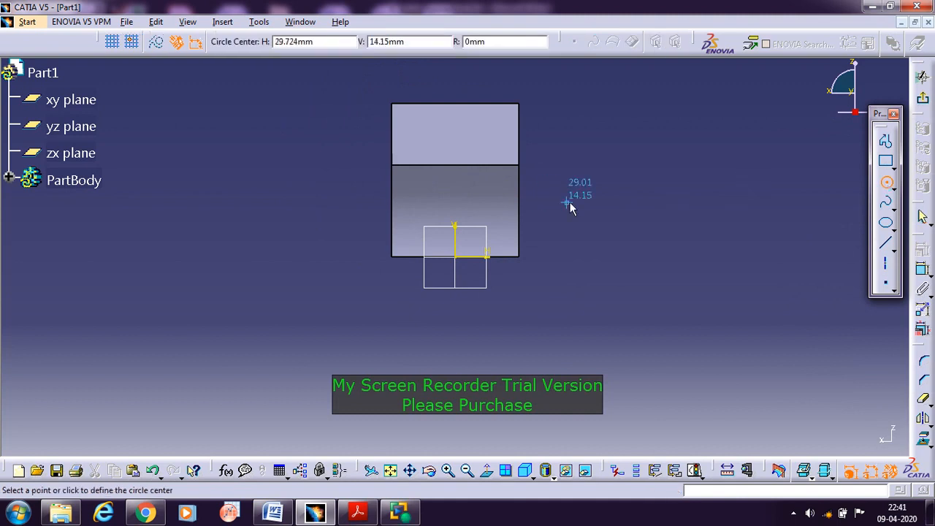
click(460, 134)
click(472, 145)
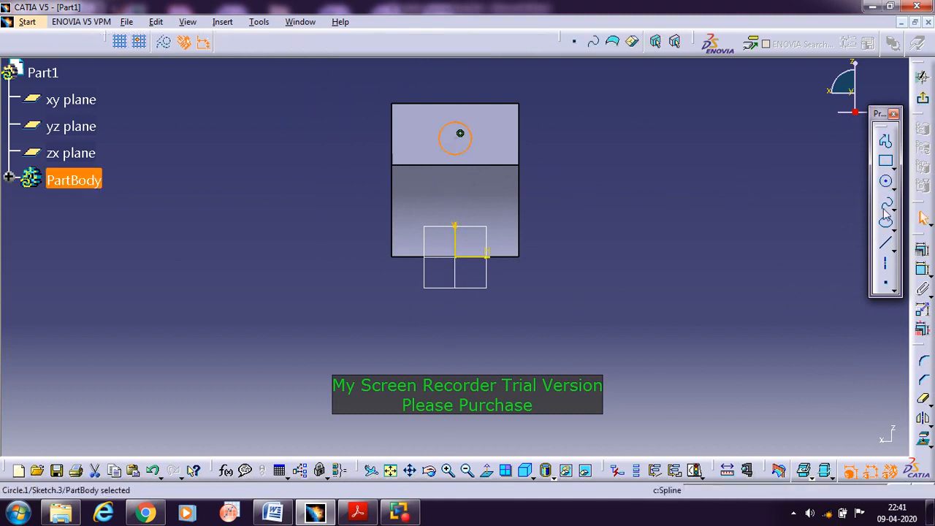
Step: Dimension the circle on the shorter upright's outer face and set its diameter to 10.5 mm
click(923, 250)
click(469, 128)
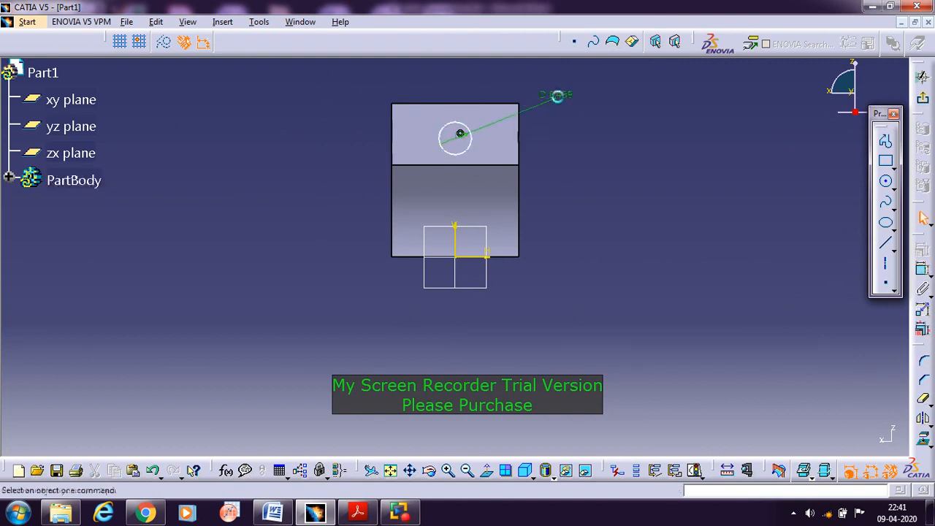
double_click(573, 99)
text(10)
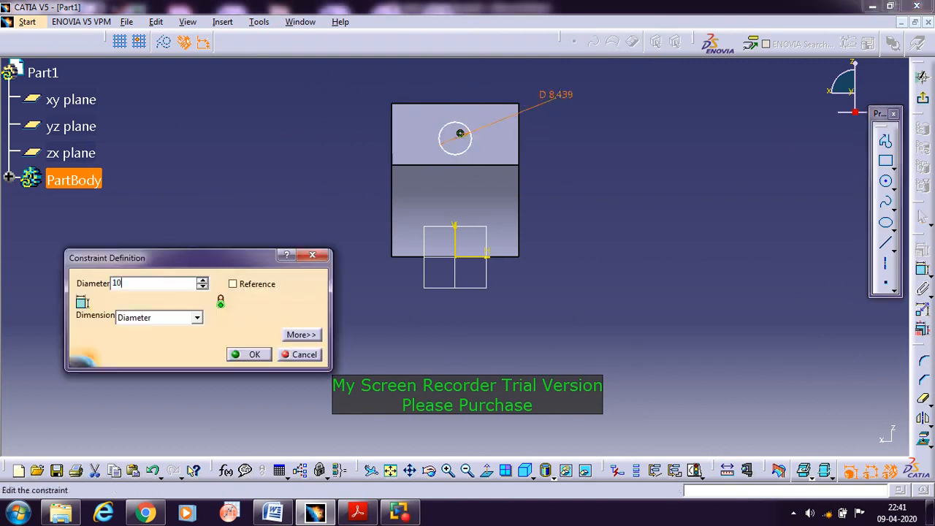
text(.5mm)
key(Return)
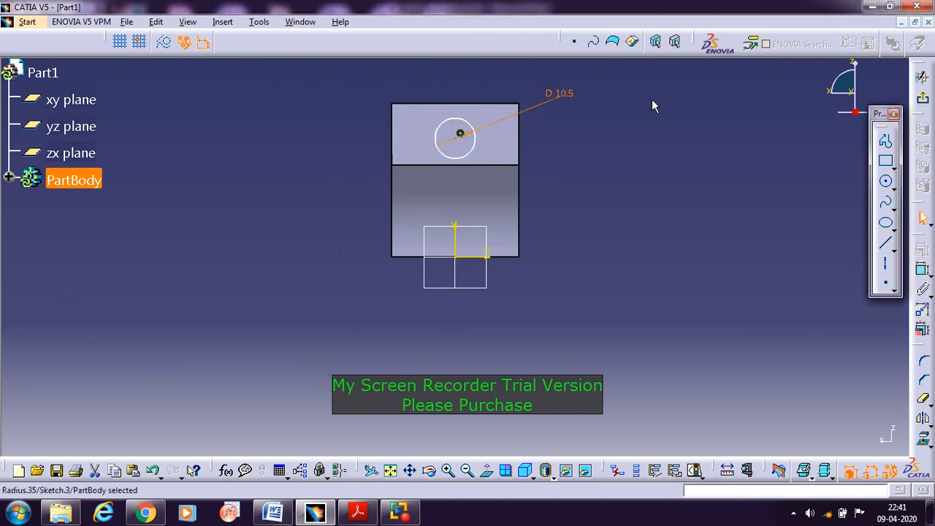
Step: Constrain the 10.5 mm circle's centre to a distance of 30 mm from the horizontal axis
click(922, 271)
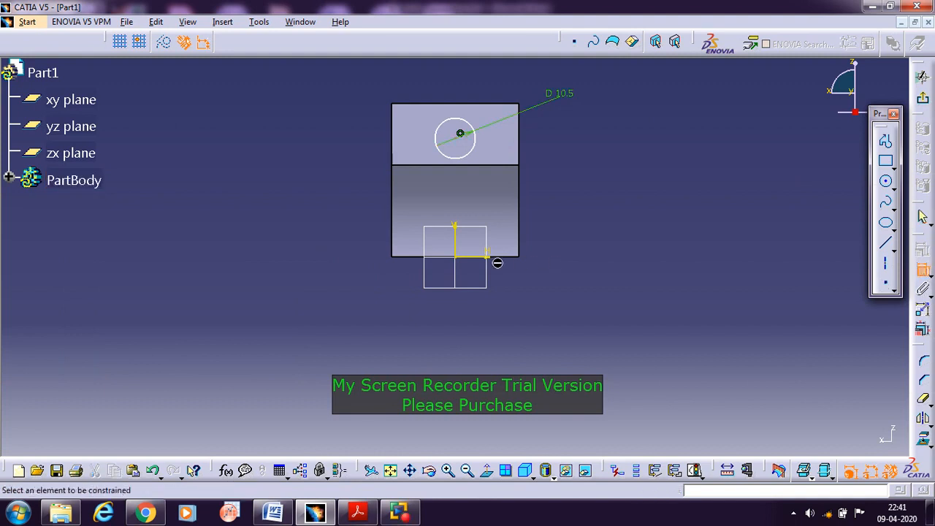
click(474, 256)
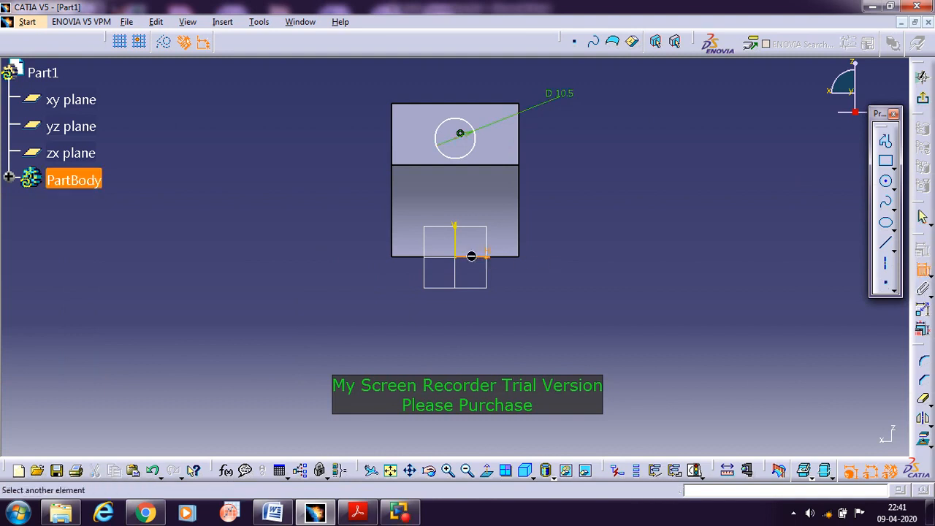
click(462, 136)
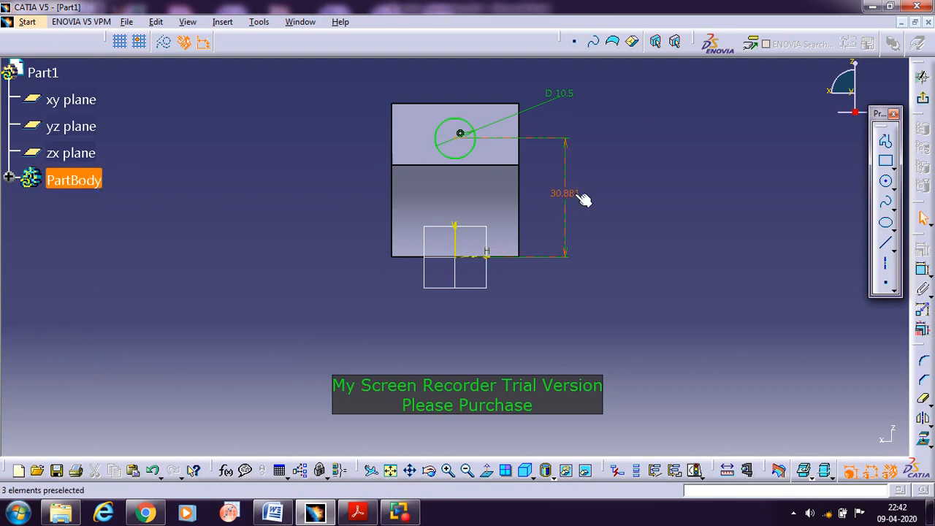
click(584, 199)
double_click(566, 192)
text(30)
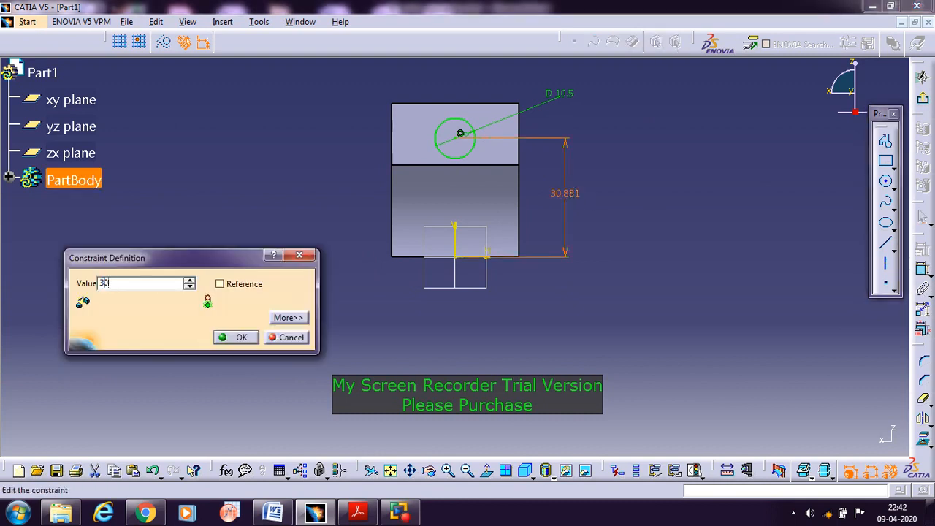
key(Return)
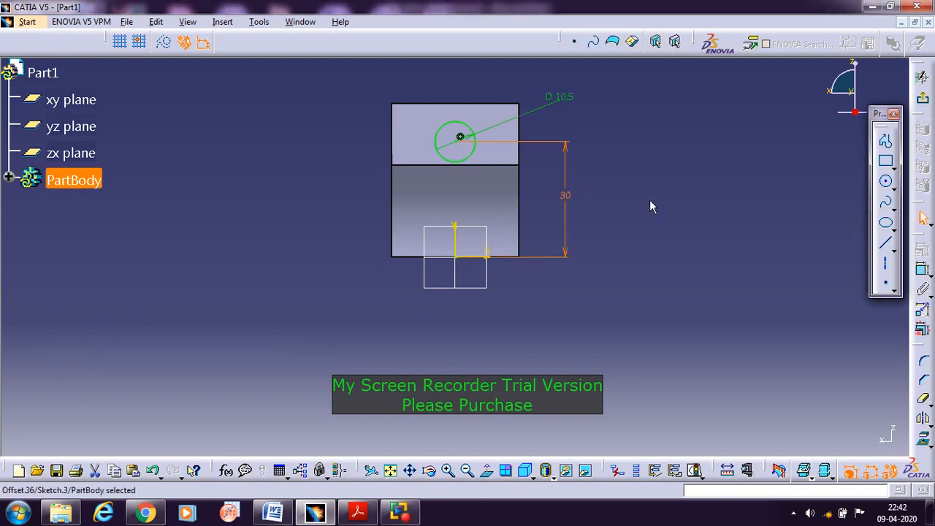
Step: Exit the sketch and pocket the 10.5 mm circle to a depth of 30 mm through the uprights and boss
click(921, 77)
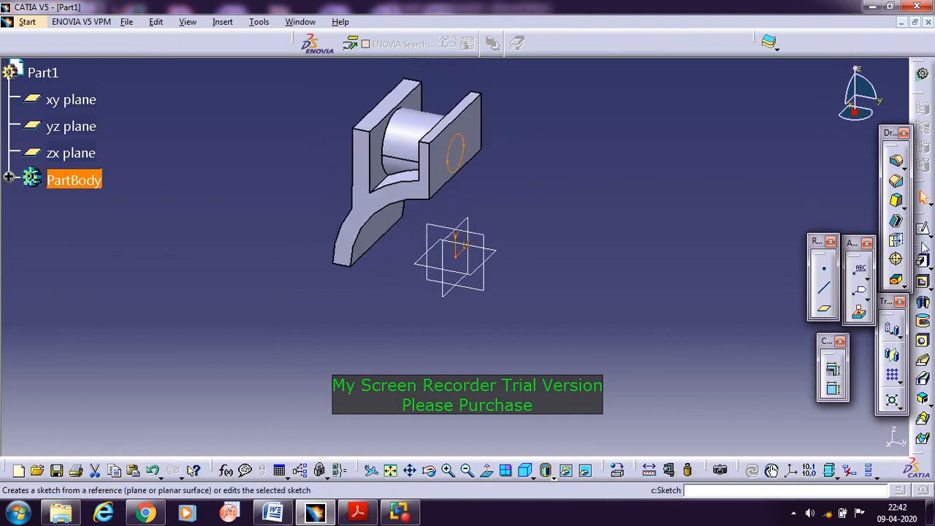
click(924, 285)
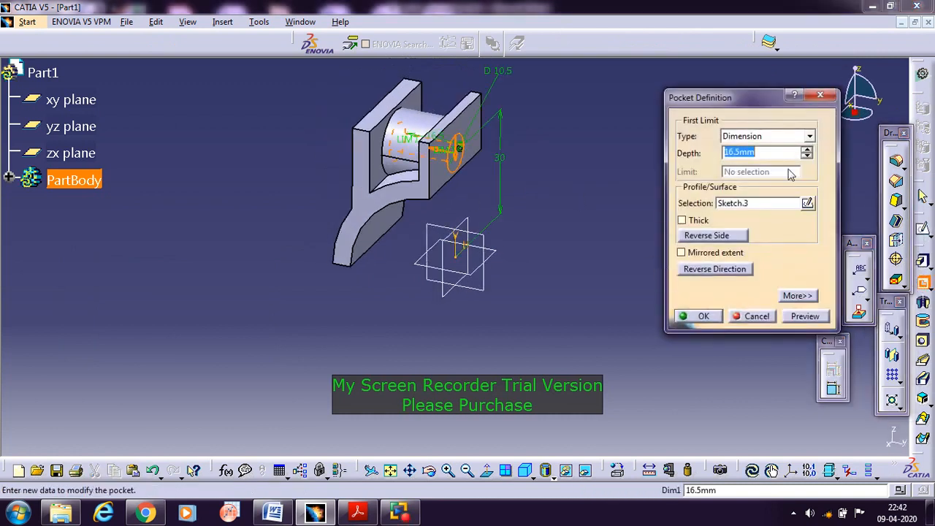
text(30)
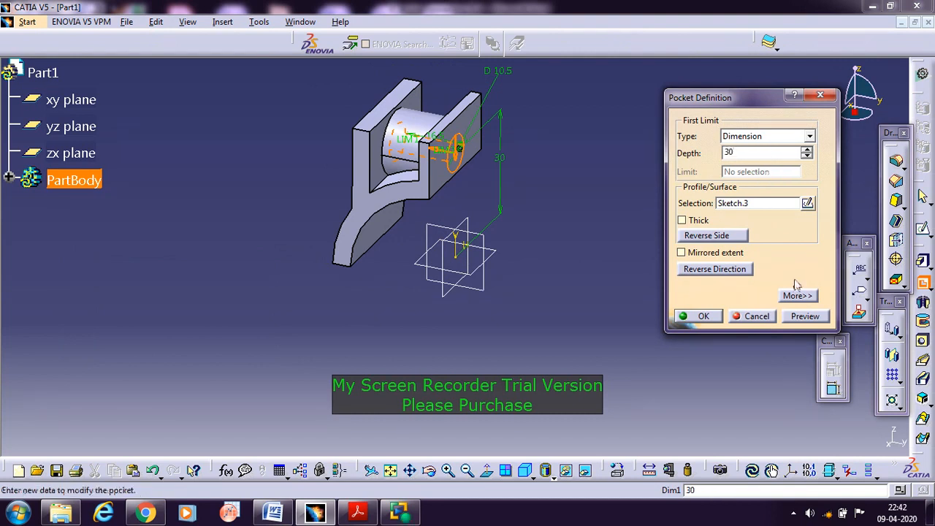
click(804, 316)
click(702, 317)
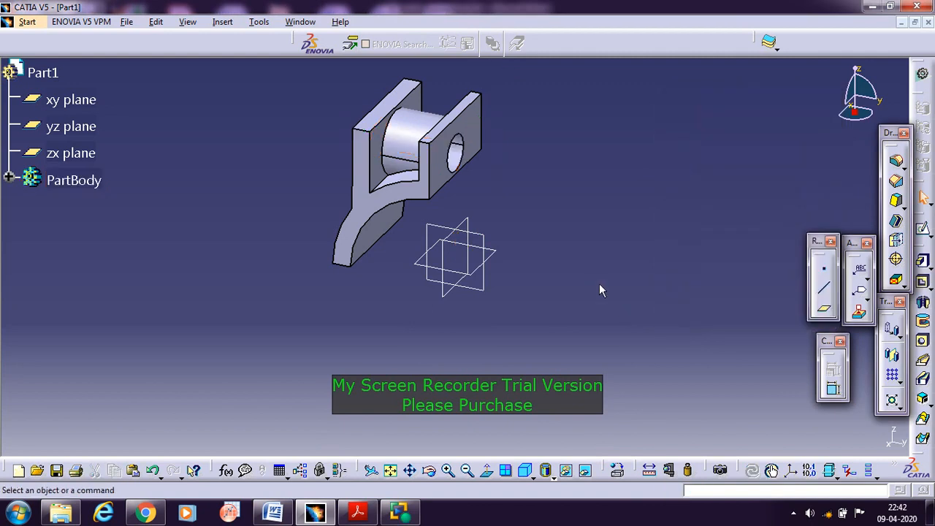
Step: Check the cap's end outline in the Word drawing, then sketch a circle about 17.9 mm in diameter around the bolt hole on the upright's face in CATIA
middle_drag(690, 247, 516, 247)
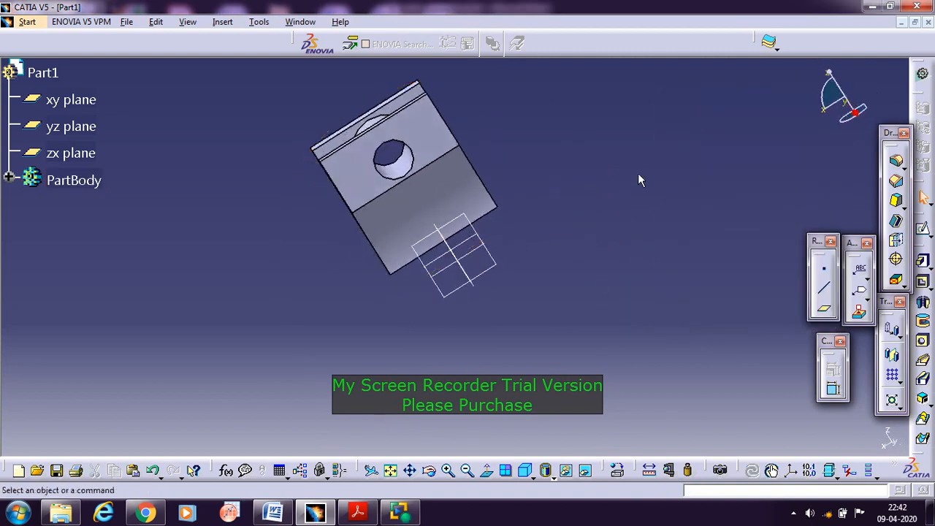
click(273, 512)
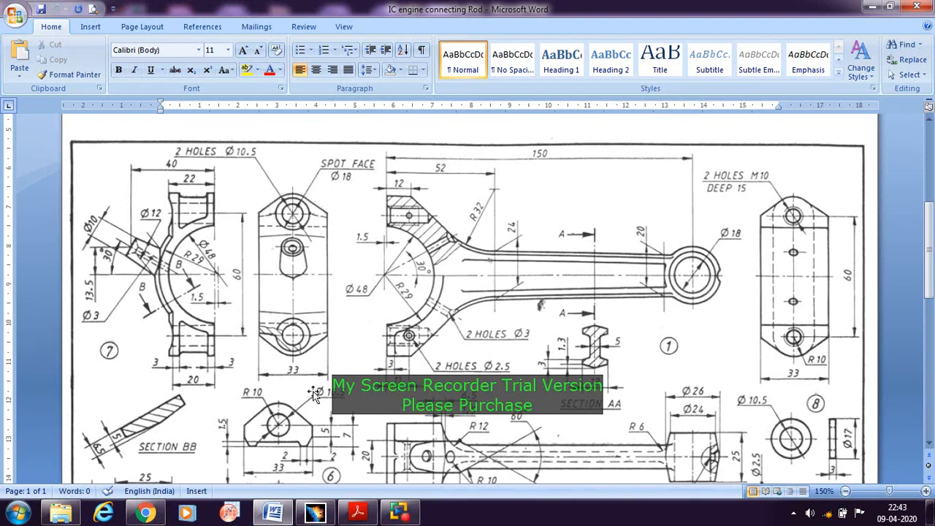
click(314, 513)
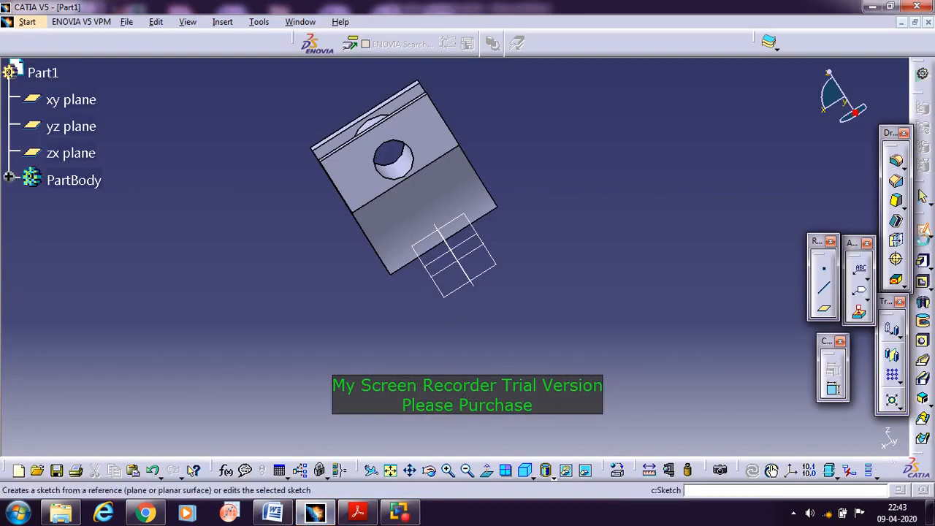
click(431, 146)
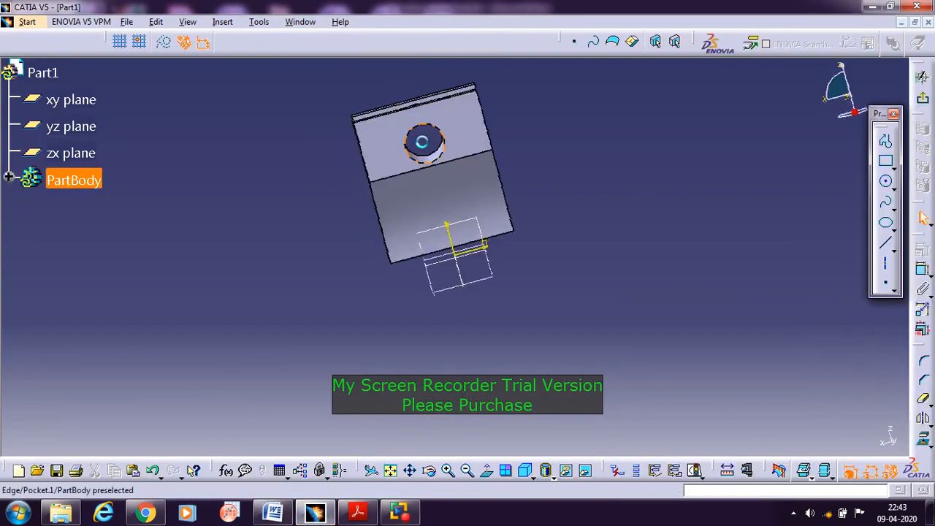
click(885, 181)
click(455, 139)
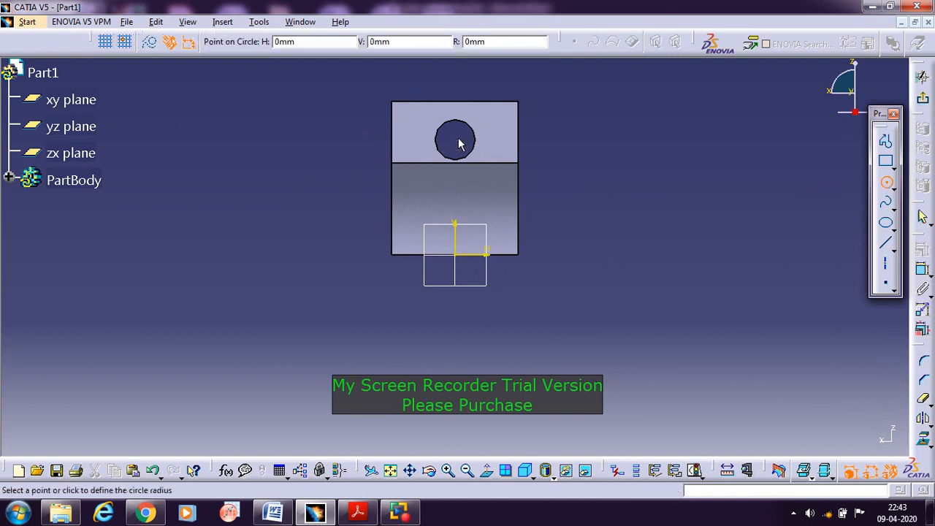
click(488, 151)
click(611, 152)
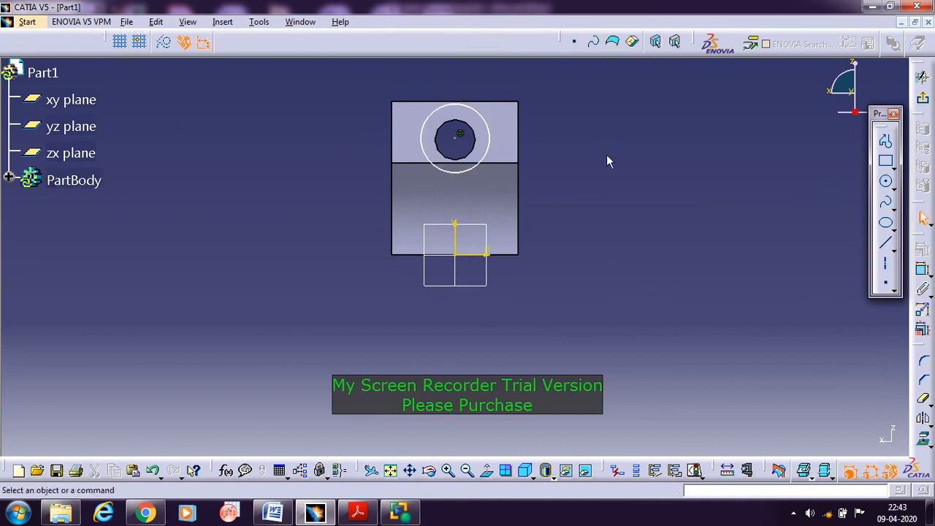
Step: Dimension the circle around the bolt hole and set its diameter to 20 mm
click(922, 269)
click(487, 150)
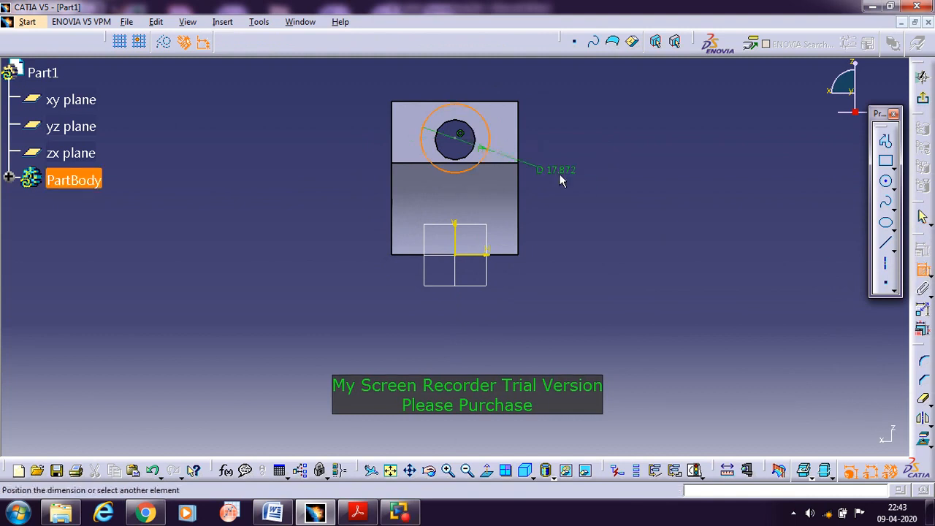
click(582, 177)
double_click(582, 178)
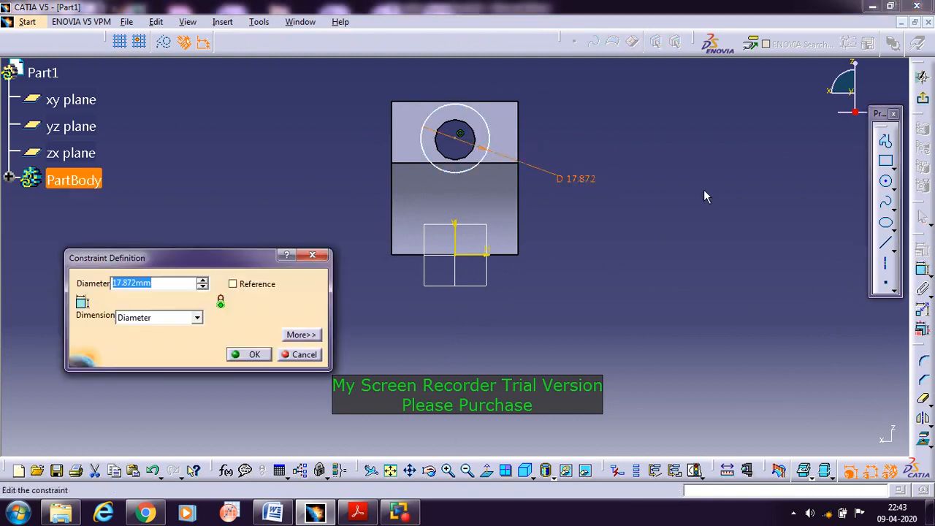
text(20)
key(Return)
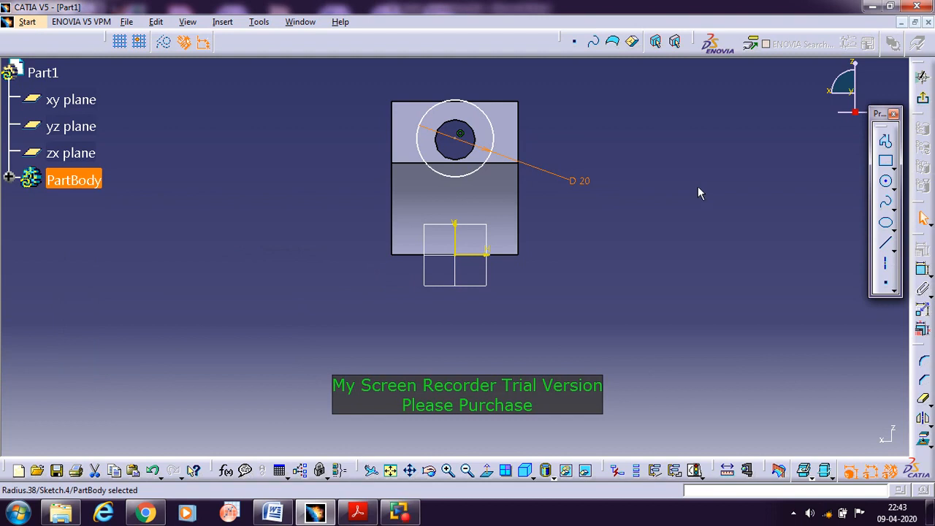
click(708, 184)
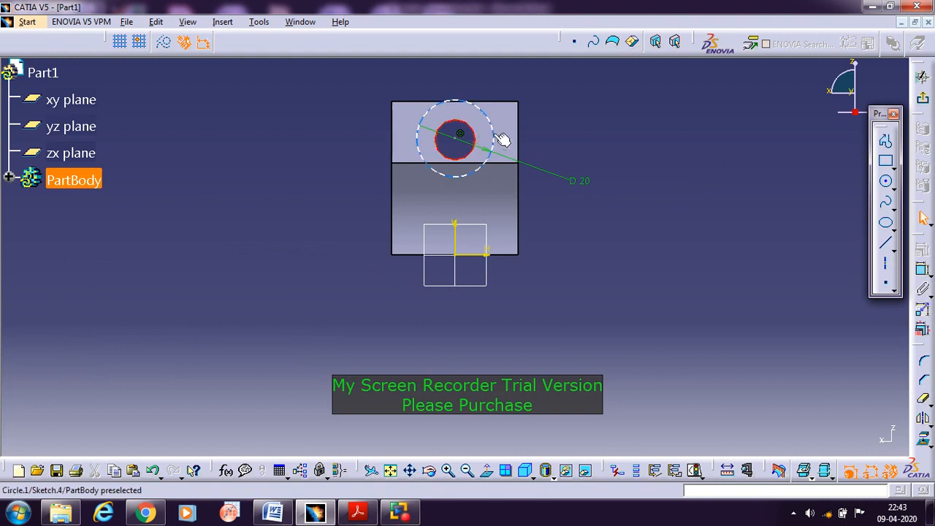
Step: Constrain the 20 mm circle to be concentric with the bolt hole's edge
click(476, 139)
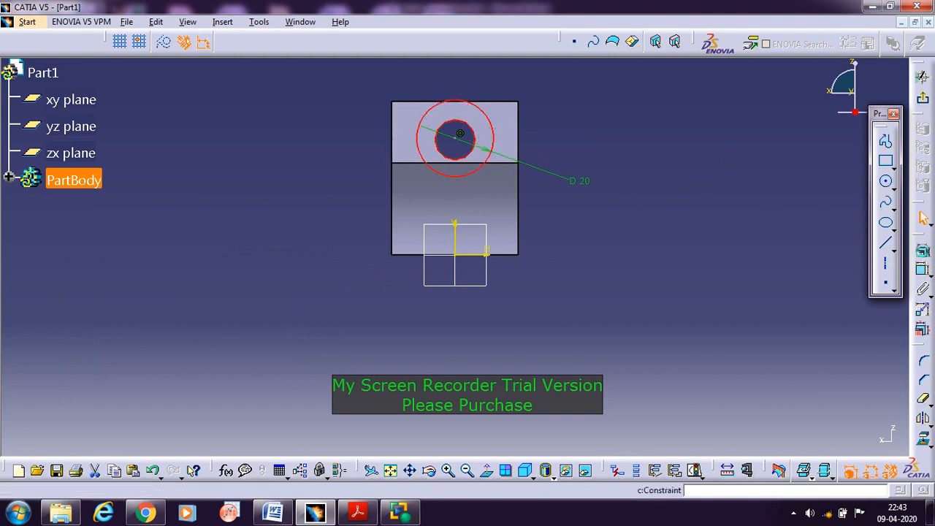
click(923, 251)
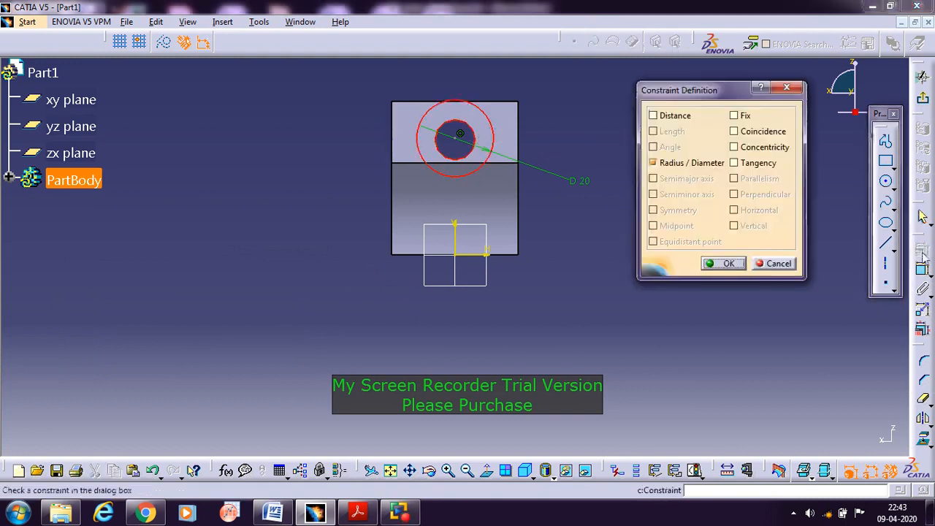
click(749, 147)
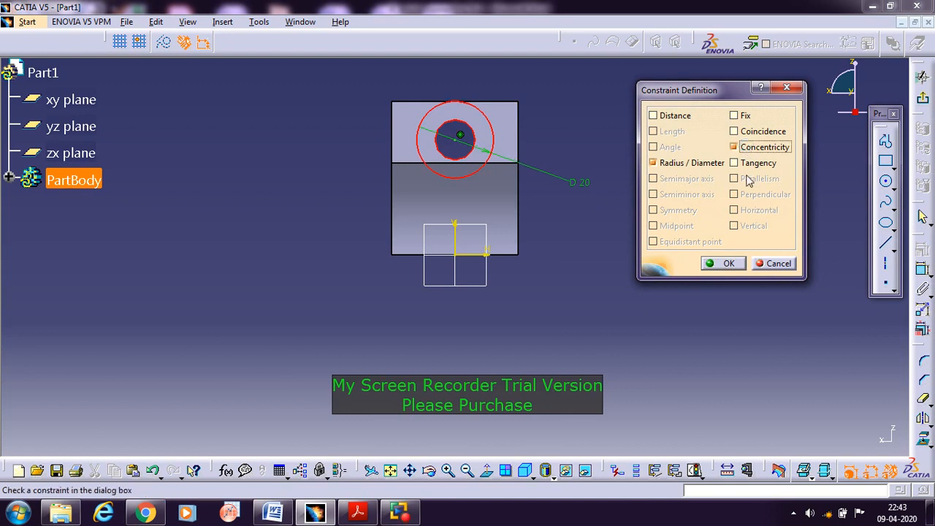
click(721, 263)
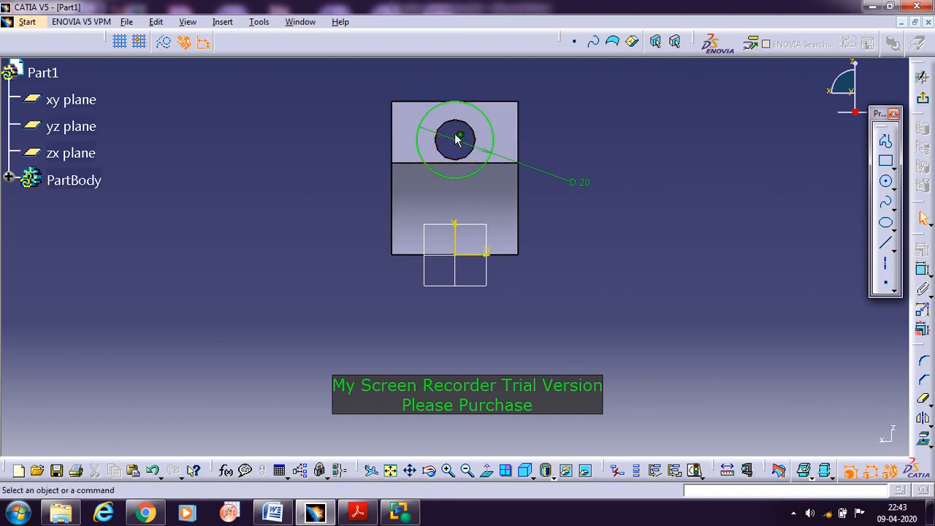
Step: Project the two vertical side edges of the upright's outer face onto the sketch plane
mouse_move(604, 265)
middle_down()
mouse_move(719, 160)
mouse_move(698, 156)
mouse_move(674, 425)
mouse_move(646, 333)
middle_up()
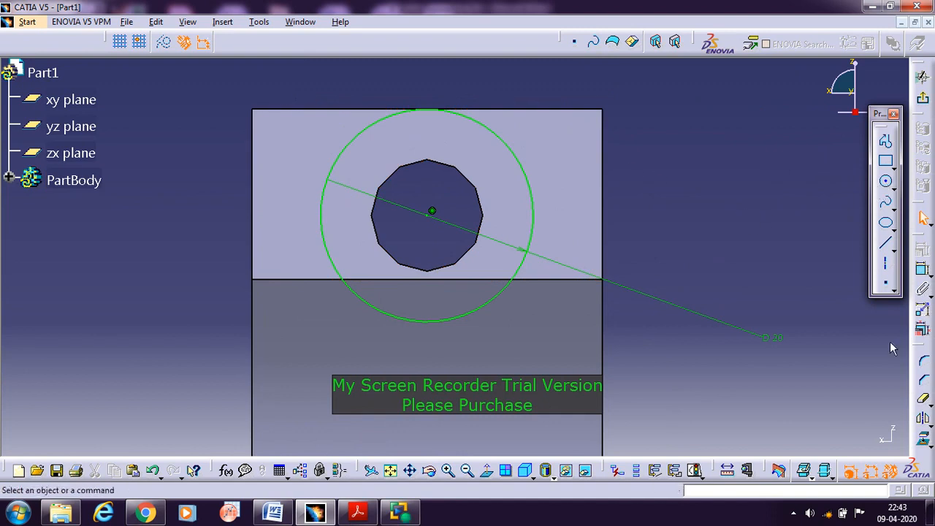
click(925, 444)
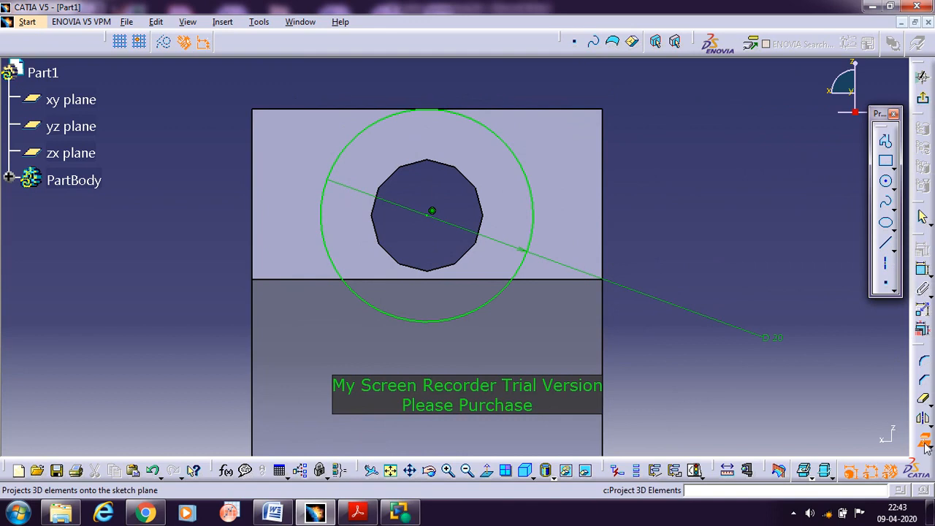
click(603, 219)
click(251, 214)
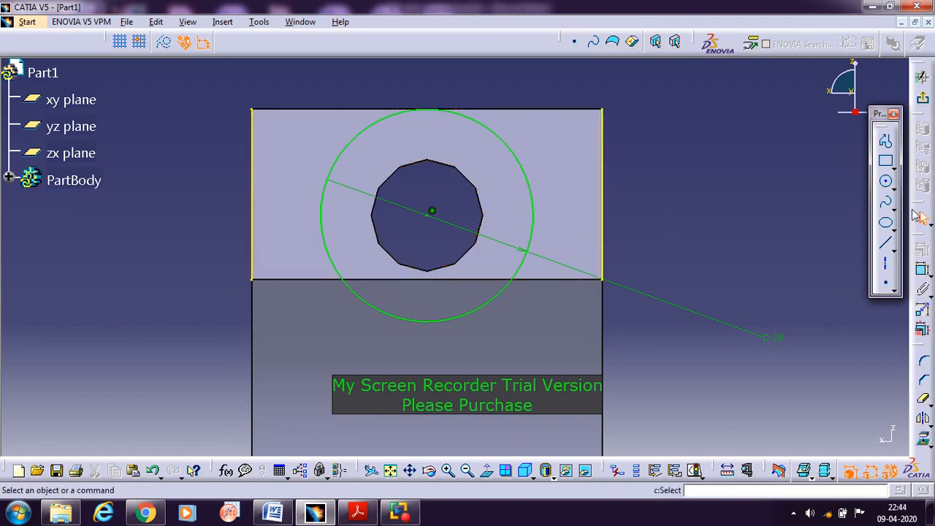
Step: Draw a horizontal line through the 20 mm circle's centre, extending beyond both projected side edges
click(885, 244)
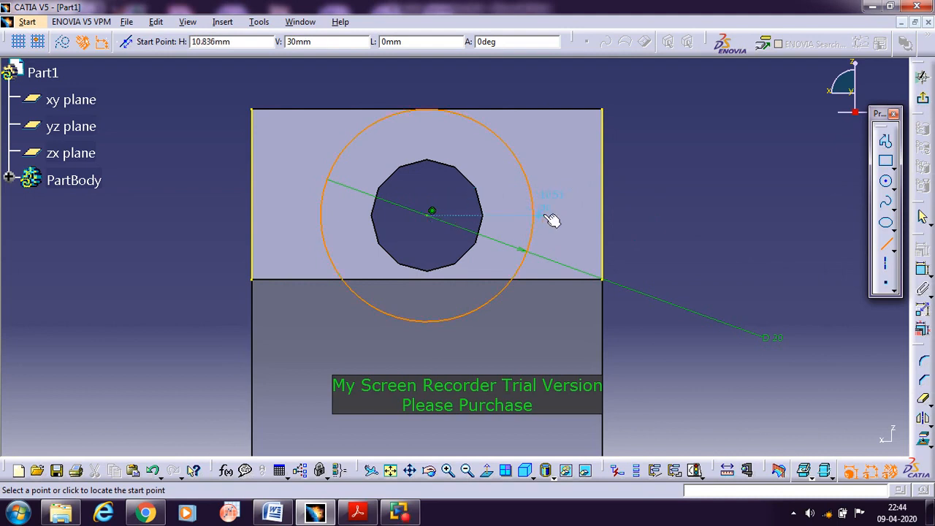
click(620, 215)
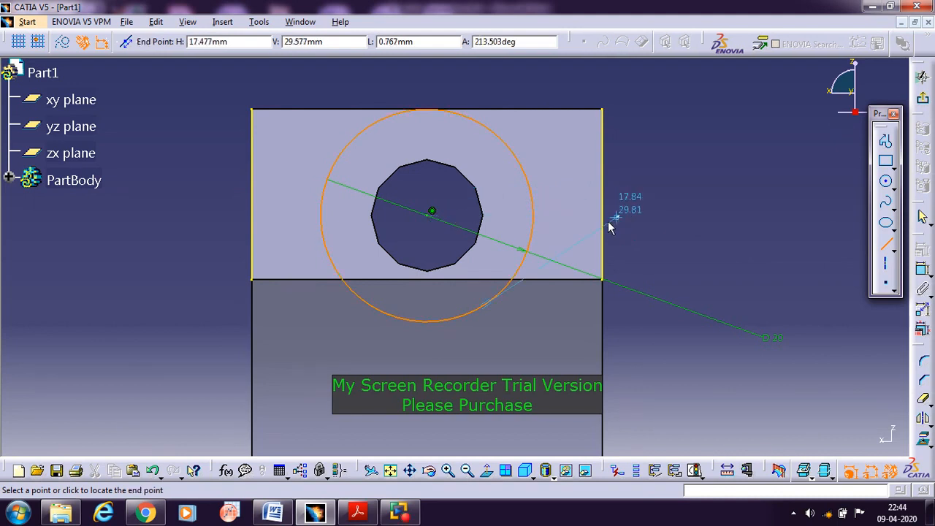
click(206, 217)
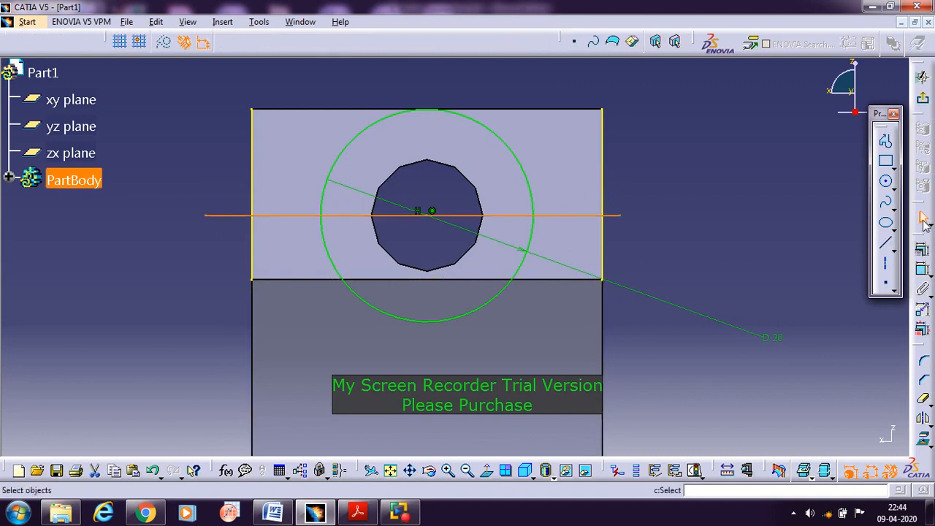
click(777, 275)
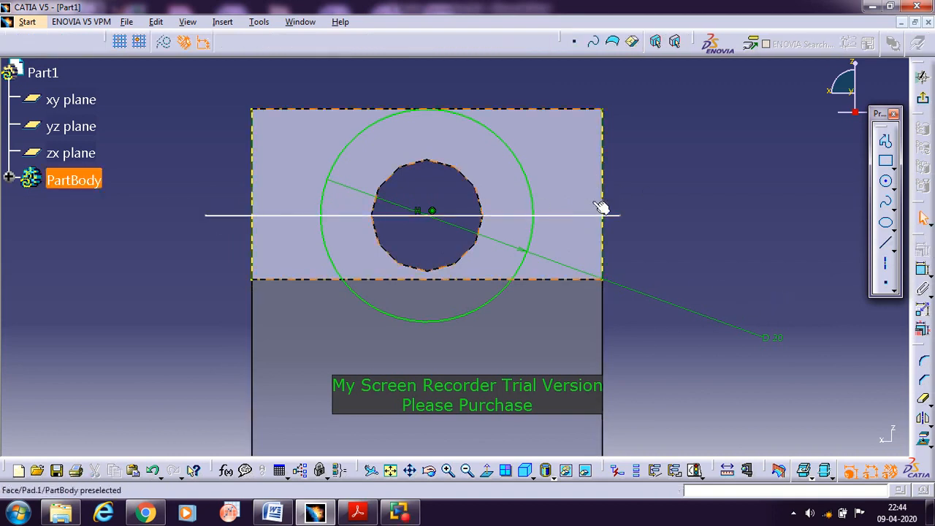
Step: Draw two slanted lines, each about 13 mm long, from the horizontal line's crossings with the side edges to tangent points on the 20 mm circle
click(888, 244)
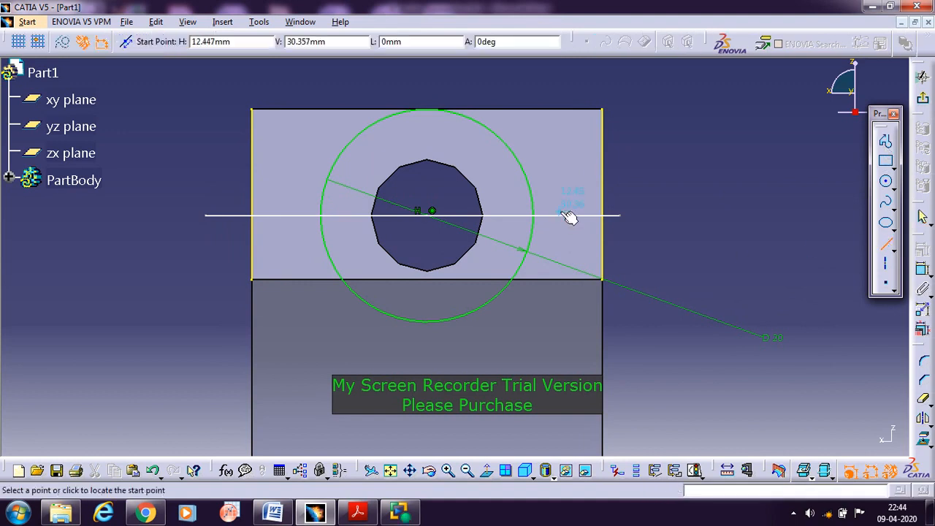
click(604, 215)
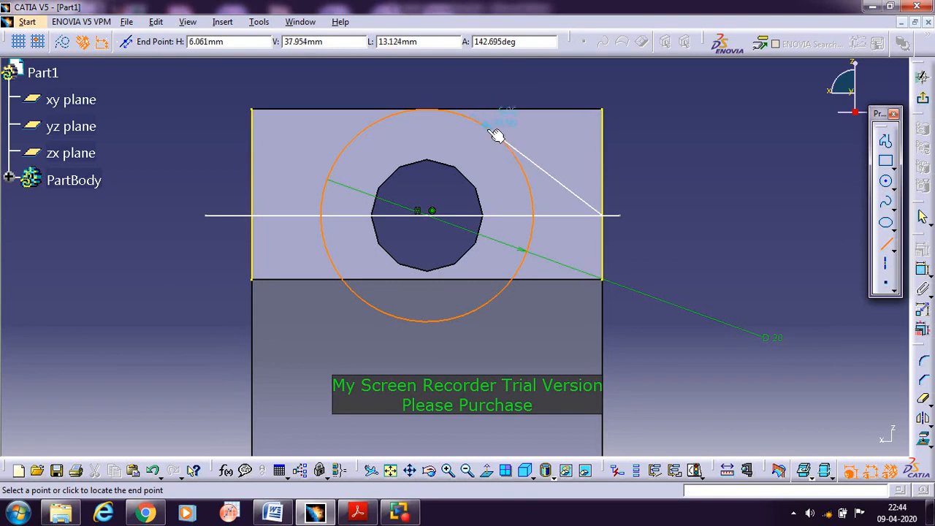
click(496, 127)
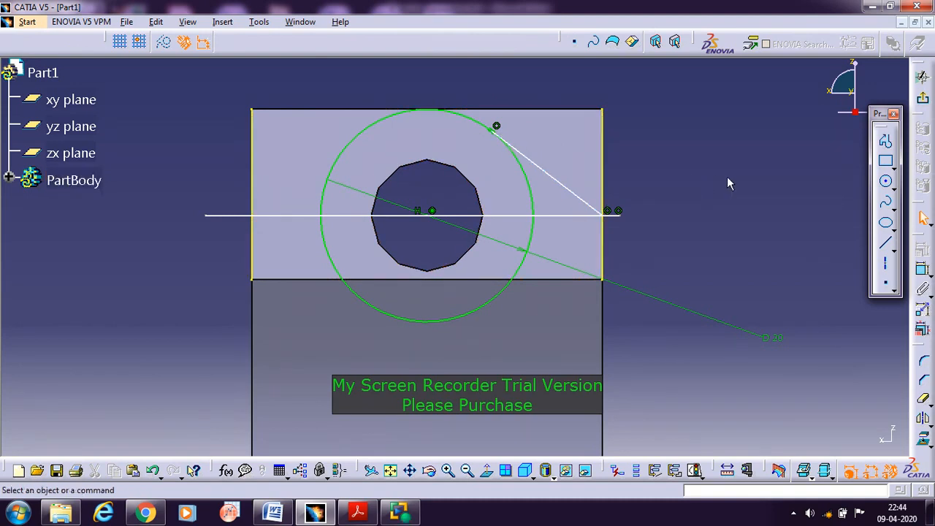
click(888, 249)
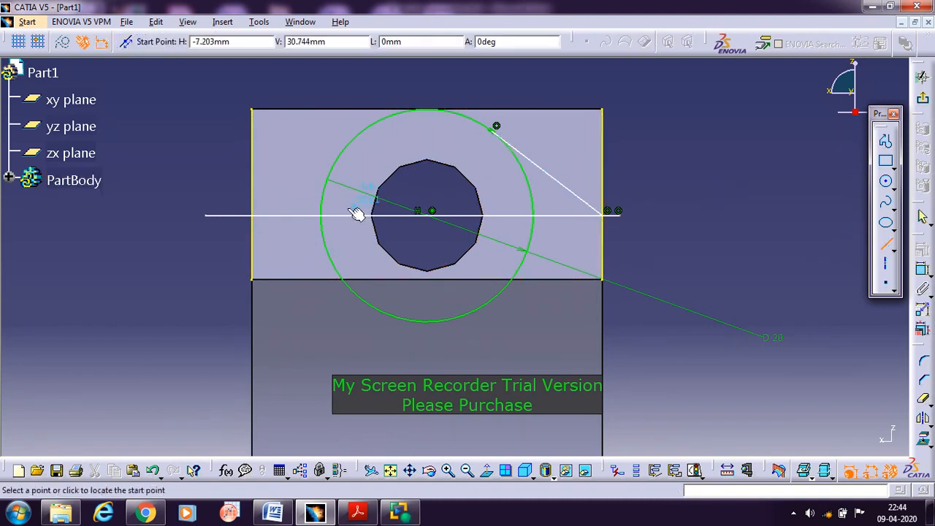
click(253, 215)
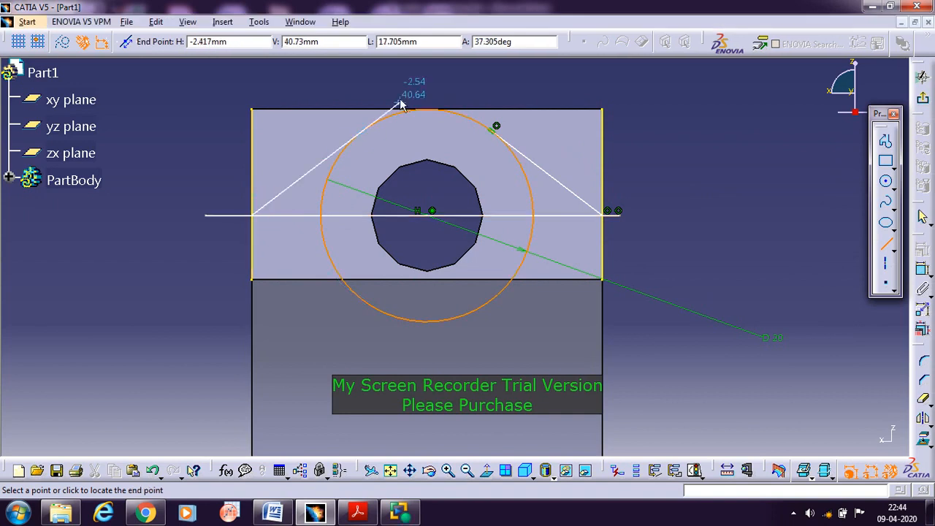
click(365, 134)
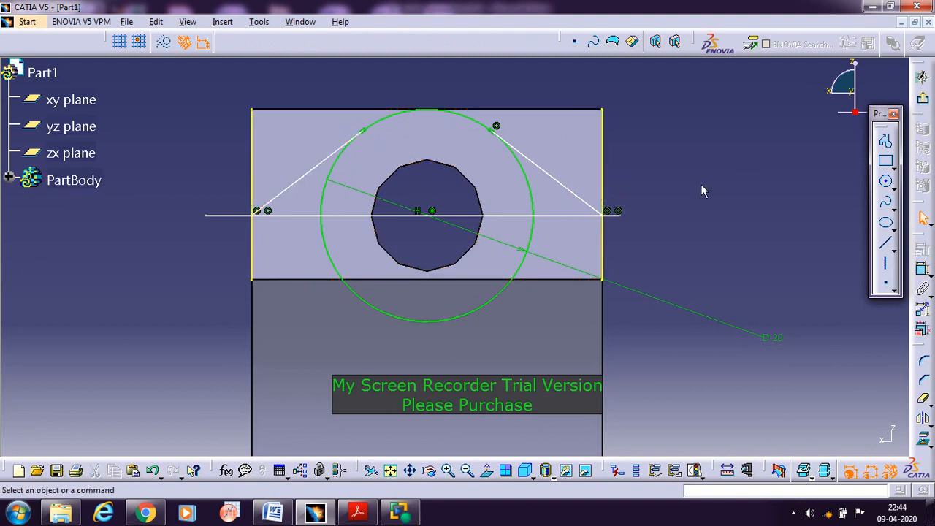
Step: Draw a four-segment outline with the Profile tool around the outside of the bolt end, joining the lower endpoints of both slanted lines
click(885, 141)
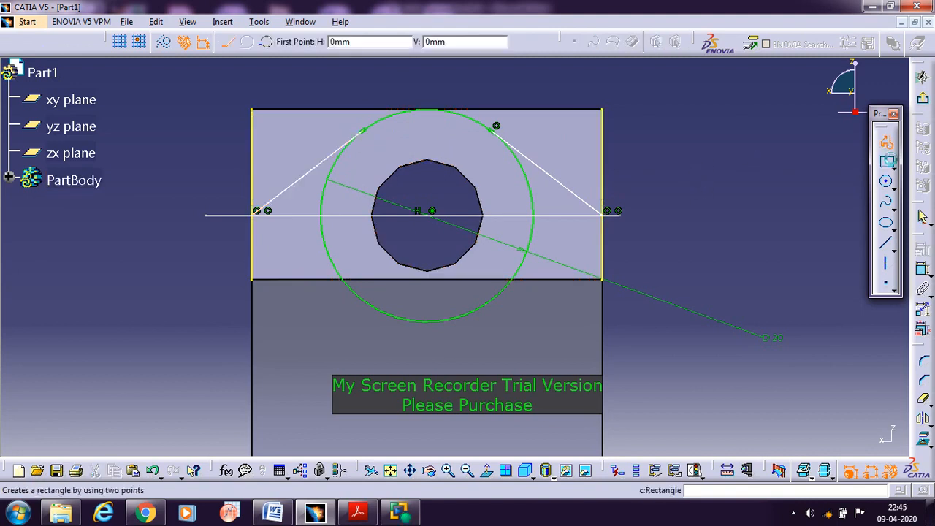
click(256, 211)
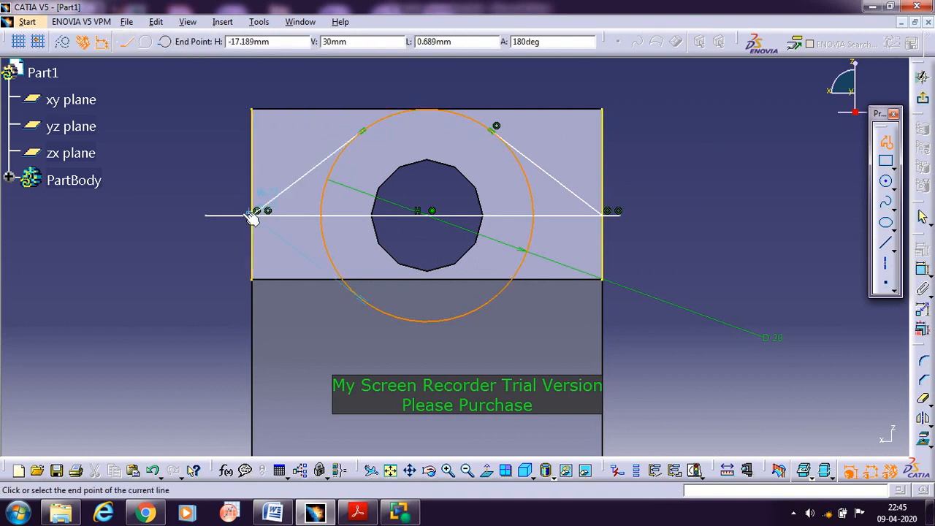
click(196, 114)
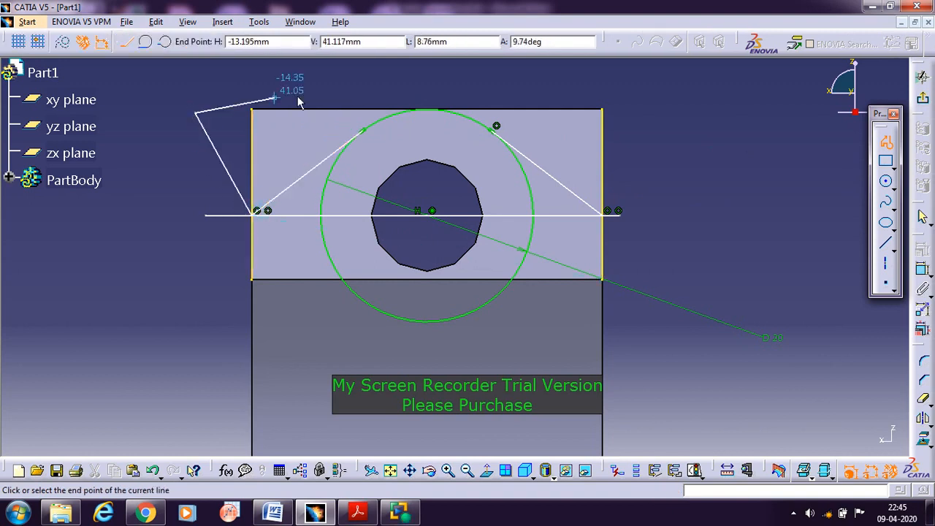
click(422, 65)
click(666, 94)
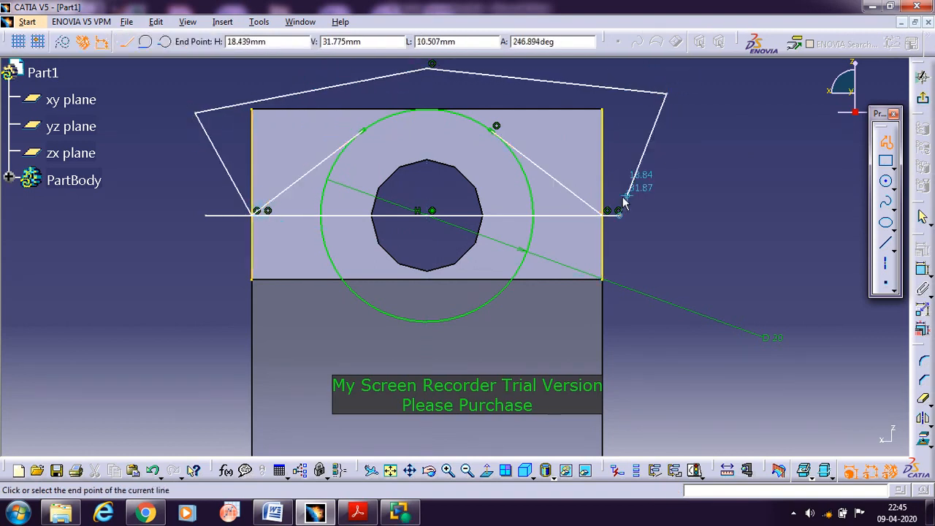
click(604, 213)
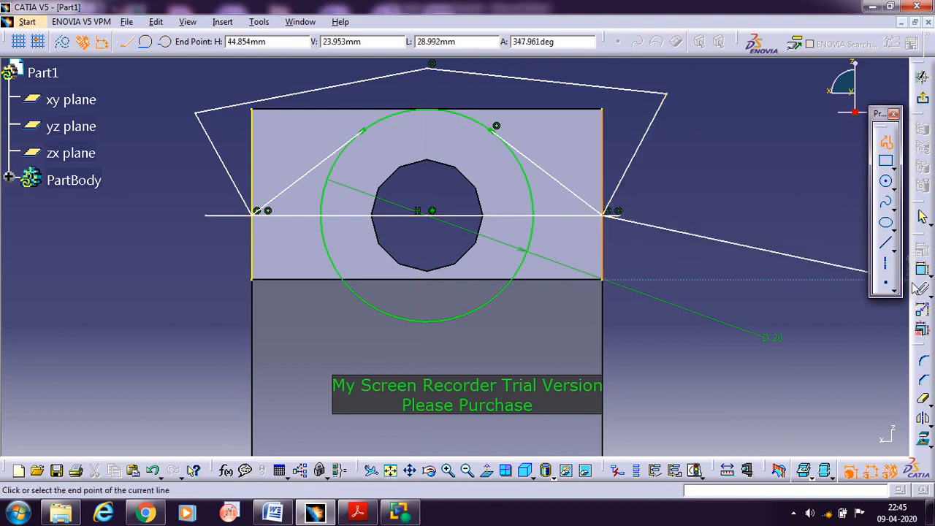
key(Escape)
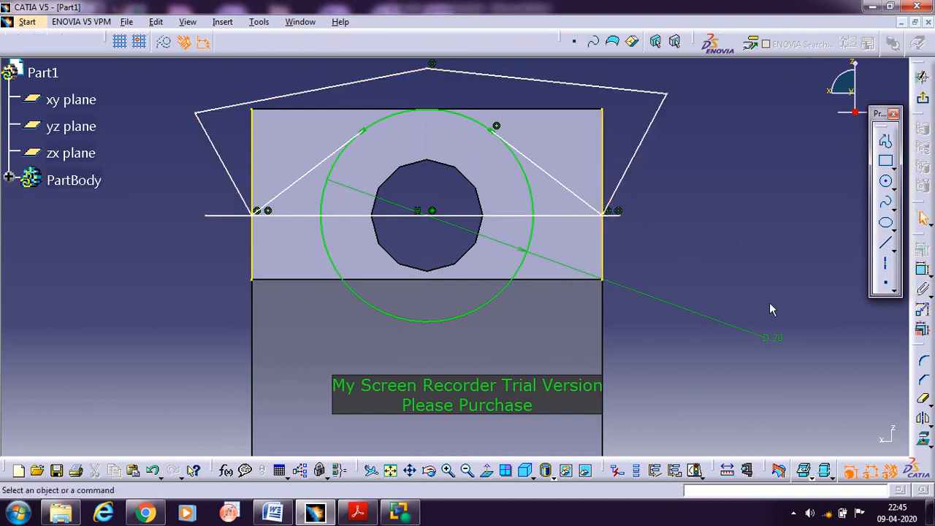
Step: Quick Trim the 20 mm circle to its upper arc between the slanted lines and remove every segment of the horizontal line
click(923, 399)
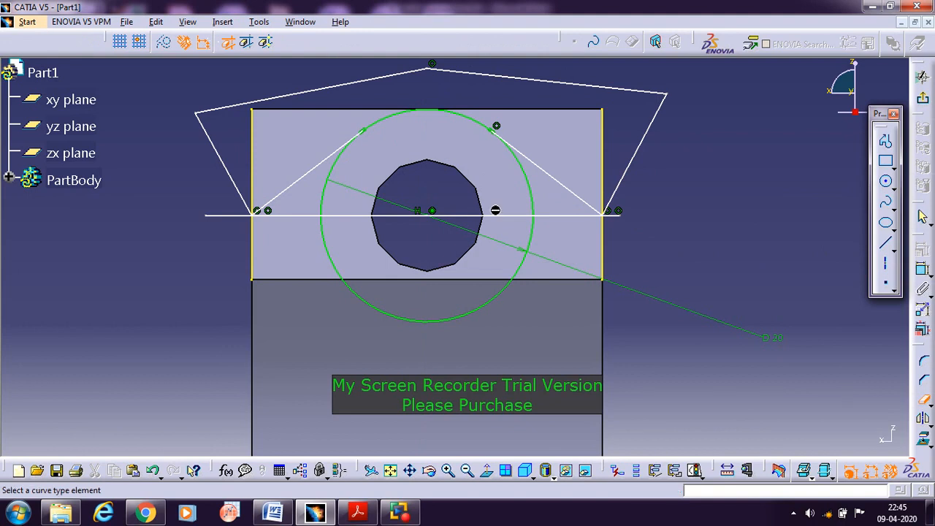
click(533, 197)
click(514, 217)
click(526, 251)
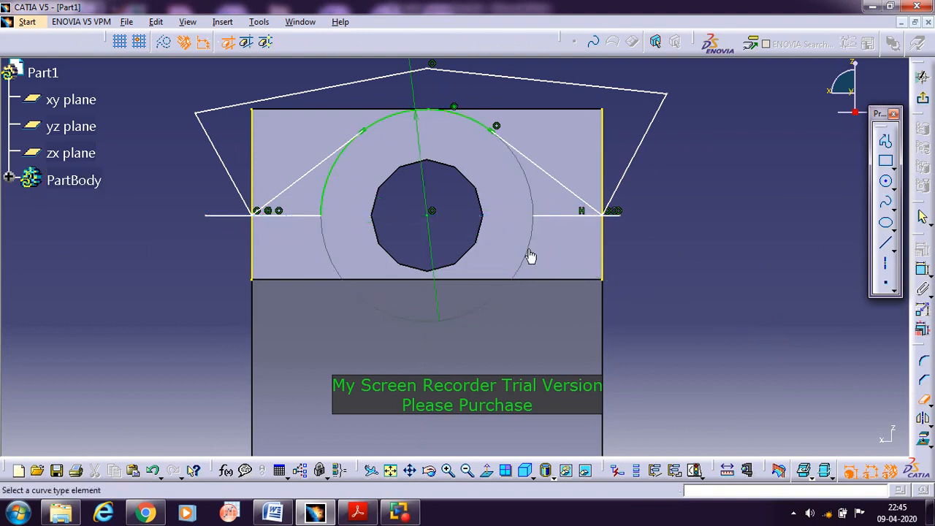
click(568, 217)
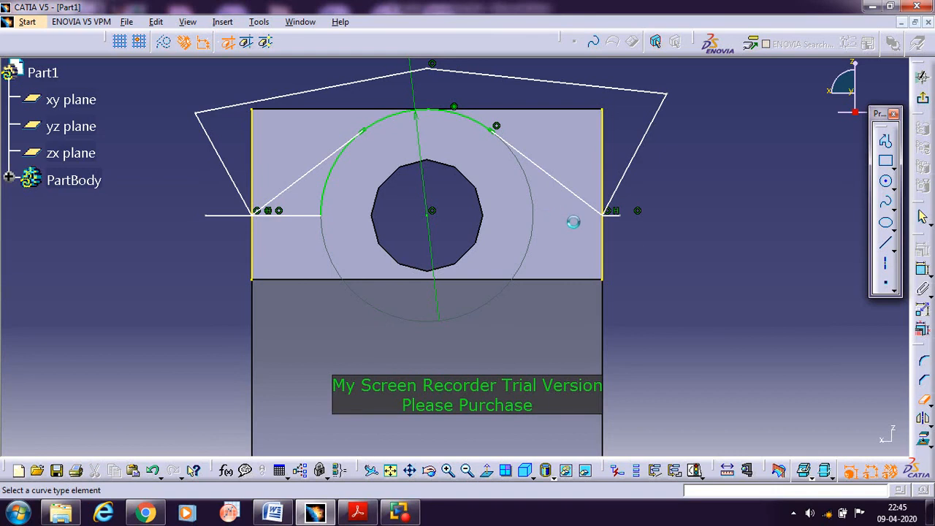
click(624, 211)
click(265, 211)
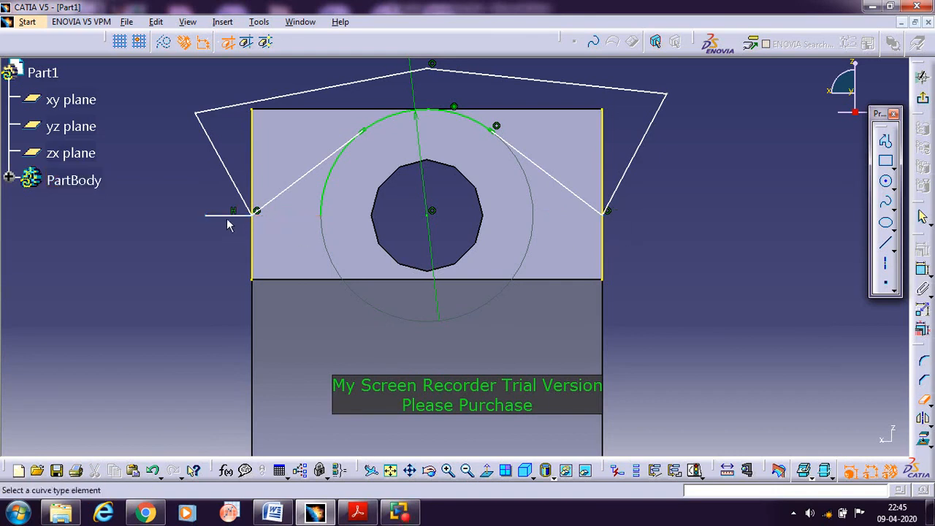
click(222, 215)
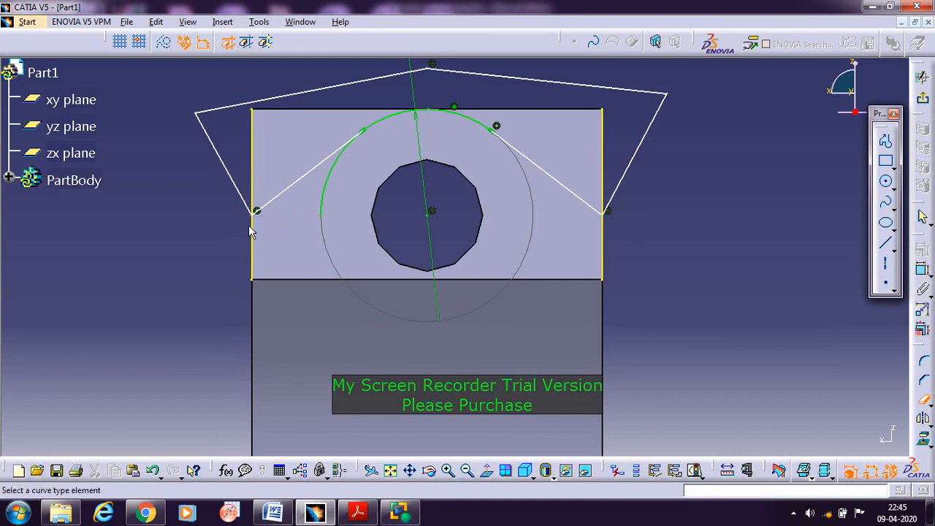
click(326, 194)
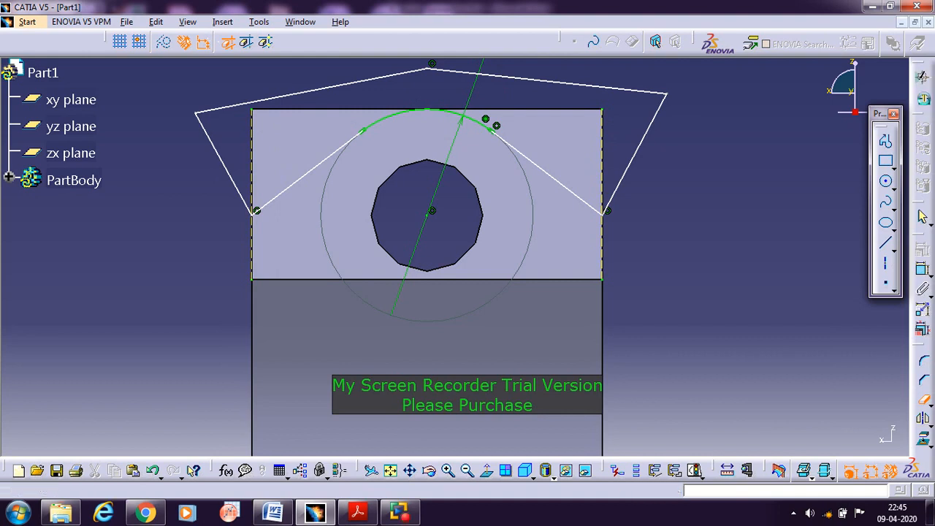
Step: Exit the sketch and cut a 30 mm deep pocket from its profile through both flanges of the bolt end
click(924, 100)
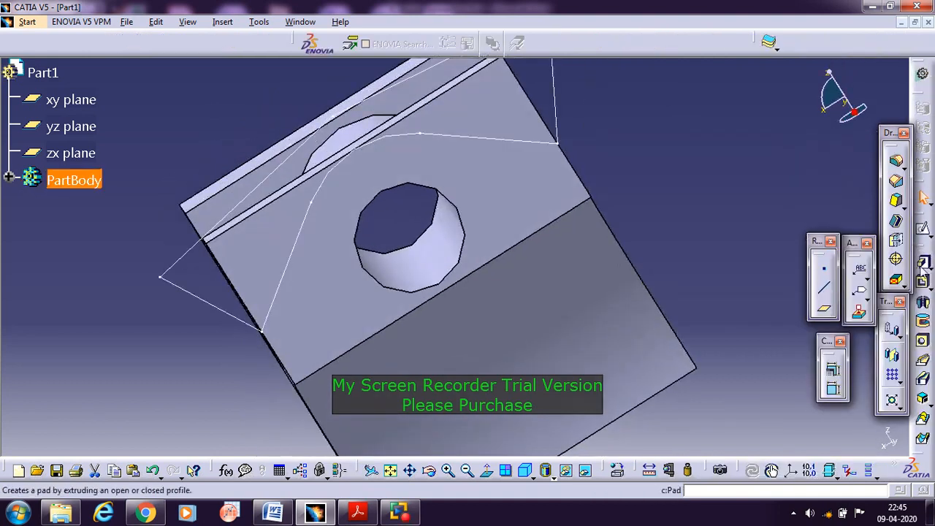
click(922, 281)
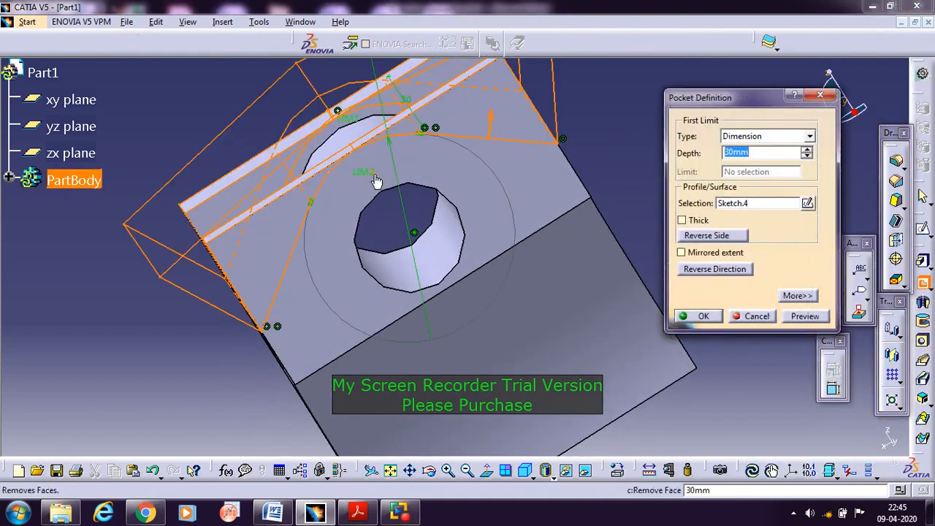
mouse_move(112, 333)
middle_down()
mouse_move(456, 277)
mouse_move(450, 284)
middle_up()
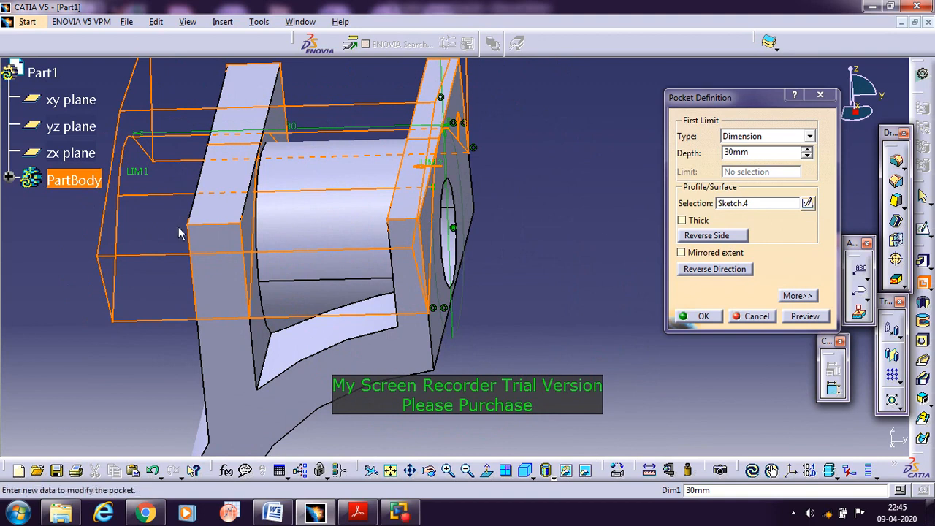
click(806, 318)
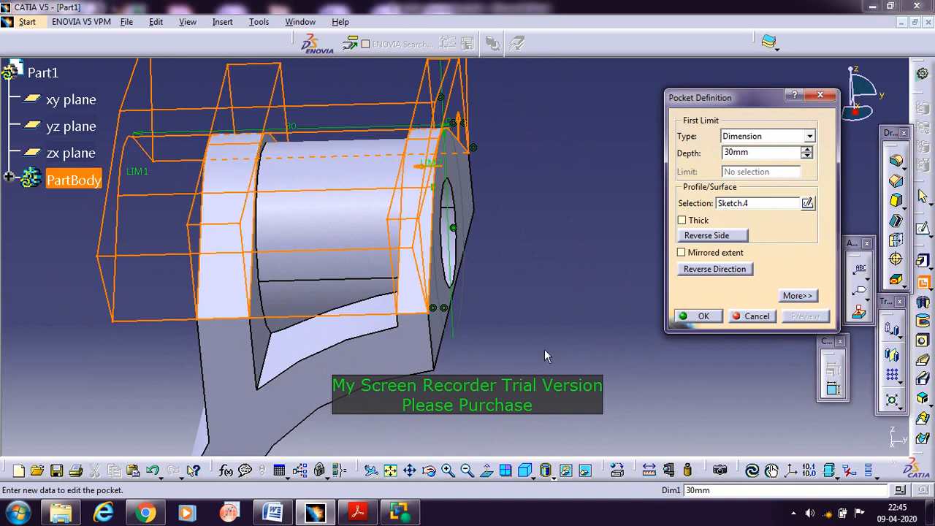
middle_drag(524, 333, 335, 297)
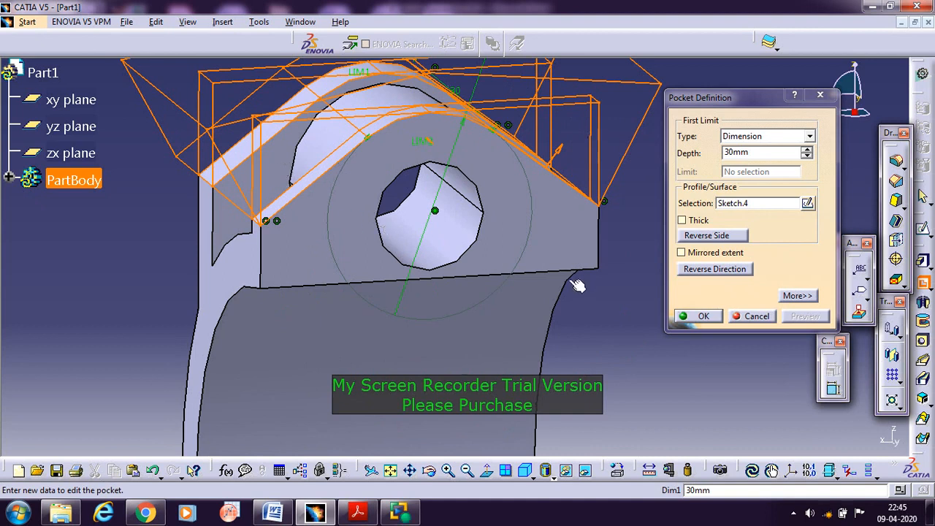
click(701, 316)
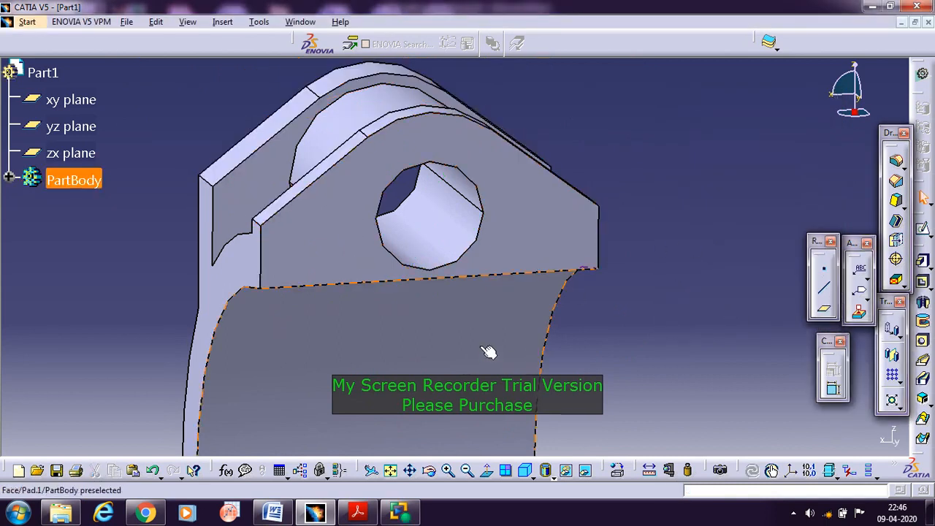
Step: Check the big-end cap views in the Word reference drawing, then return to CATIA and start a sketch on the xy plane
click(389, 470)
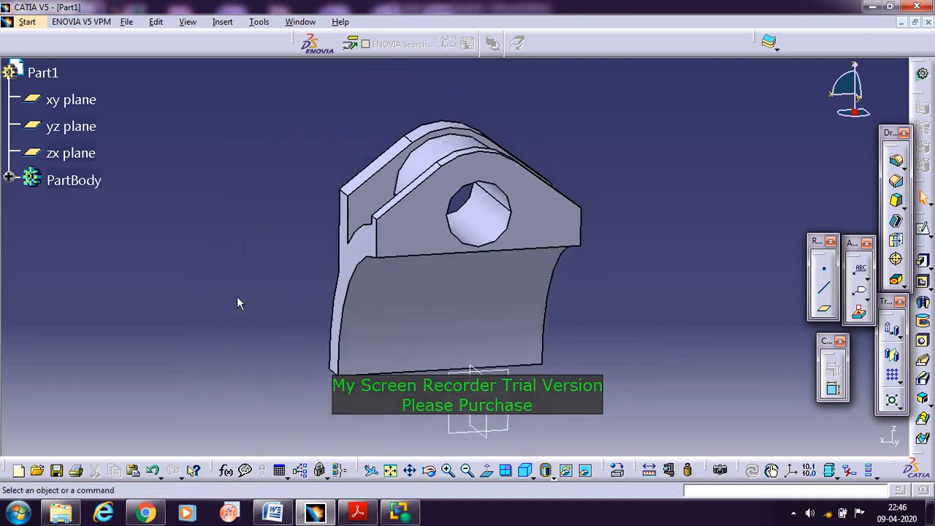
middle_drag(236, 303, 416, 352)
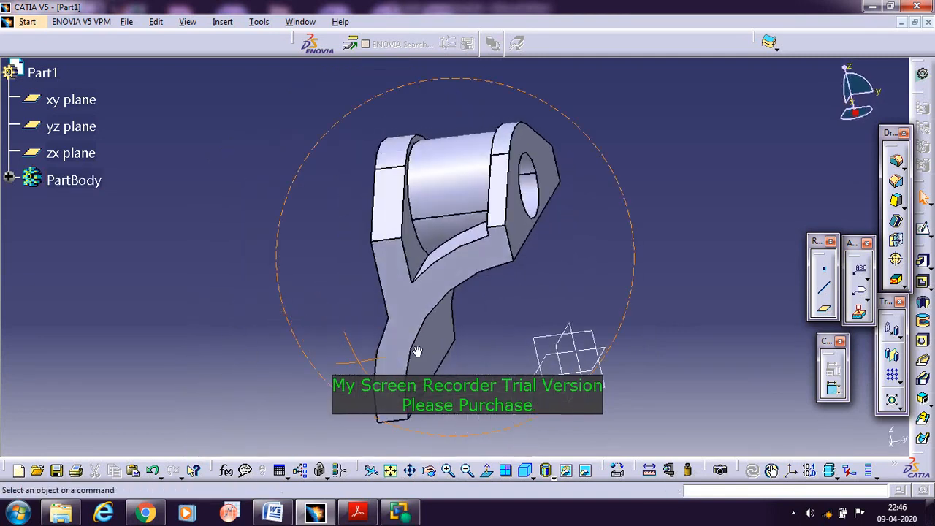
click(273, 515)
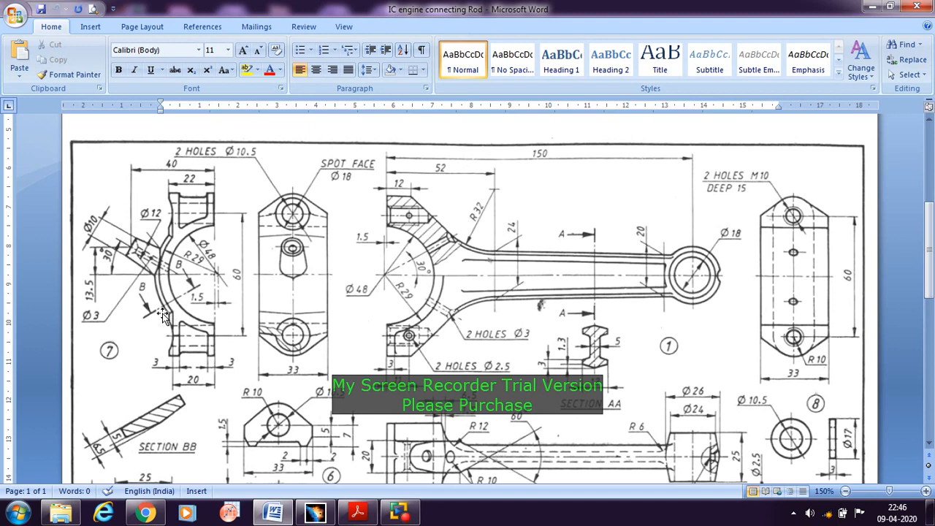
click(315, 512)
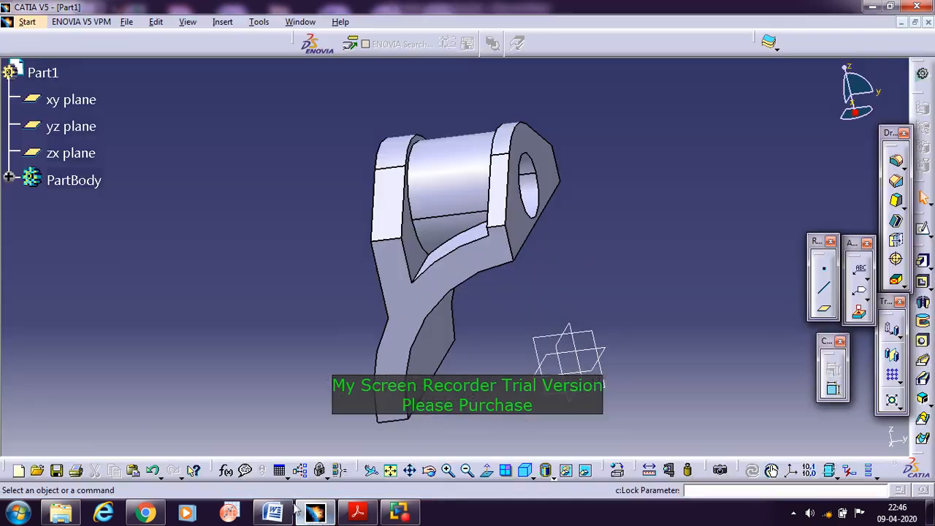
click(919, 235)
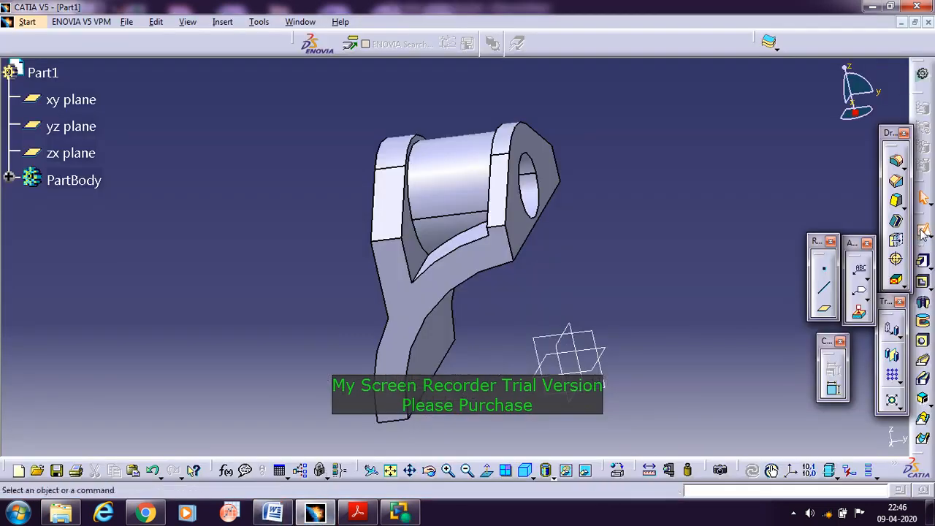
click(598, 375)
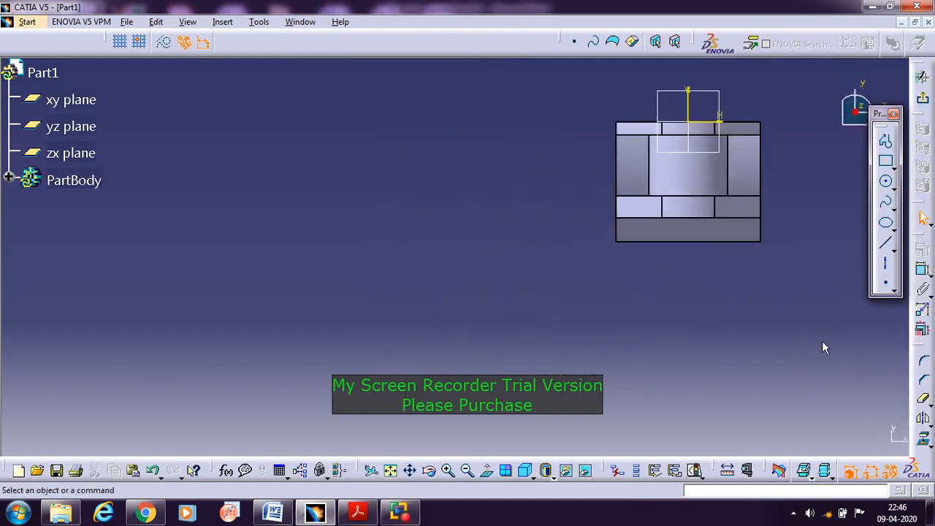
Step: Project the cap's outermost horizontal edge, farthest from the sketch origin, onto the sketch plane
click(924, 444)
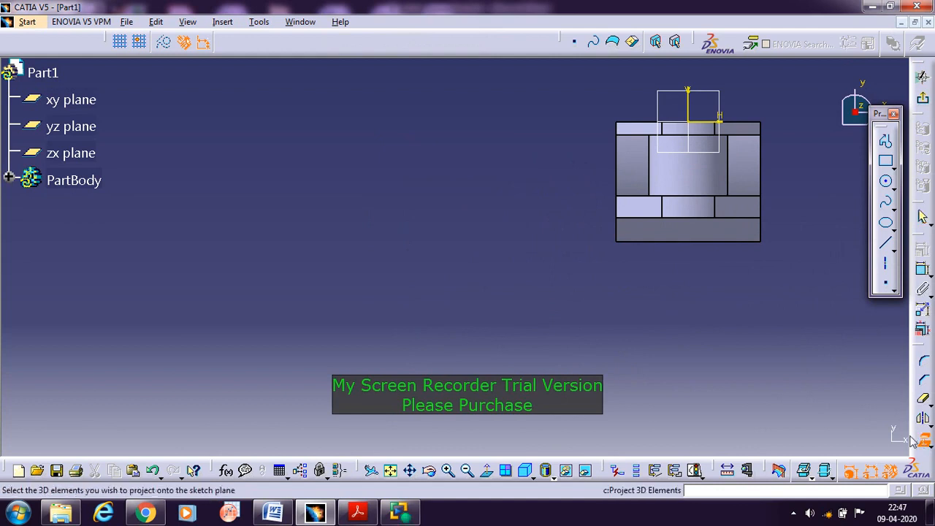
click(686, 245)
click(751, 306)
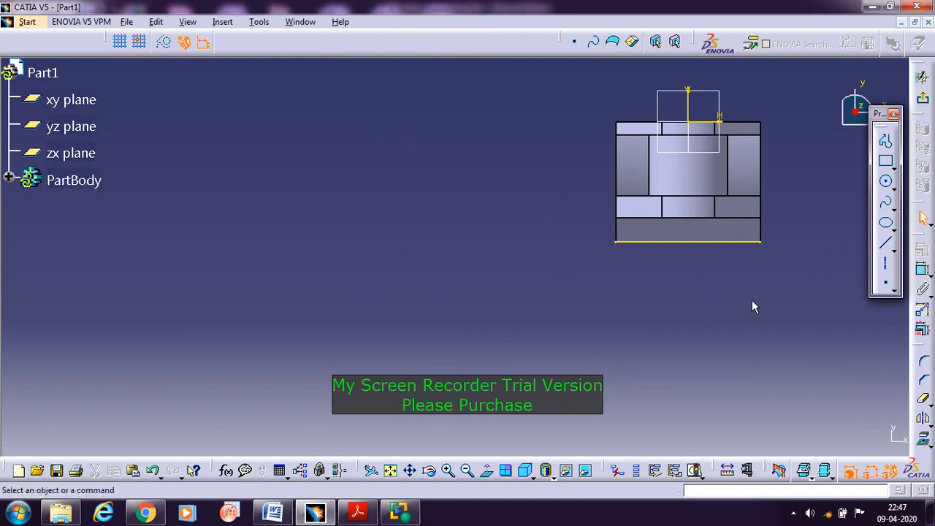
Step: Draw a two-line V profile from the projected edge's endpoints to an apex on the vertical axis, about 8 mm beyond the edge
click(887, 144)
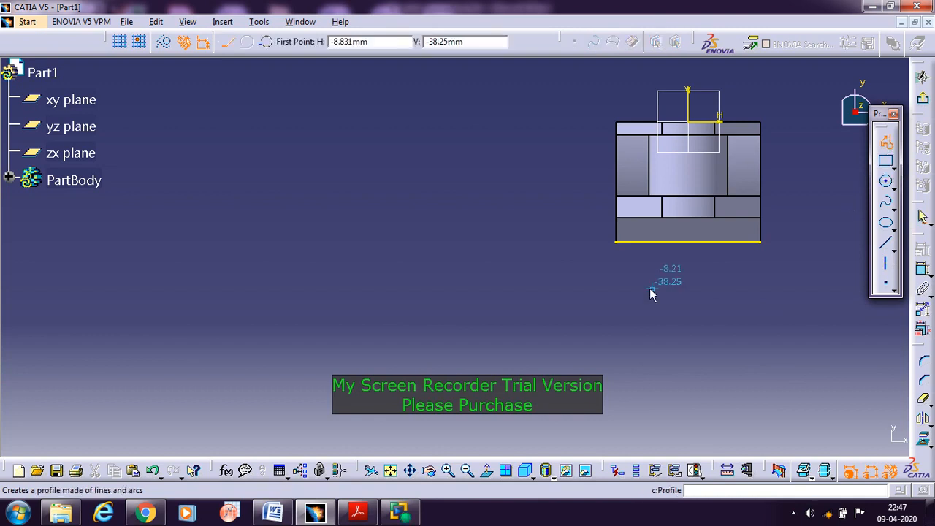
click(616, 241)
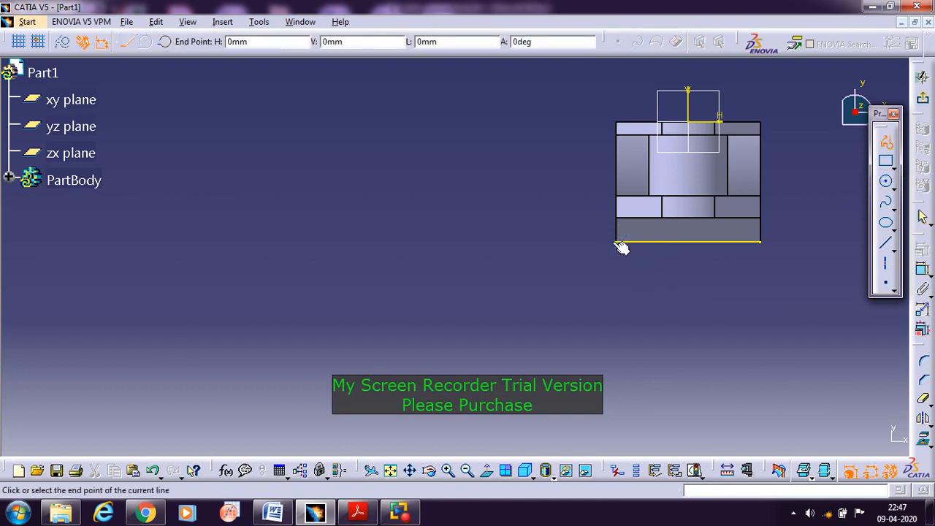
click(688, 275)
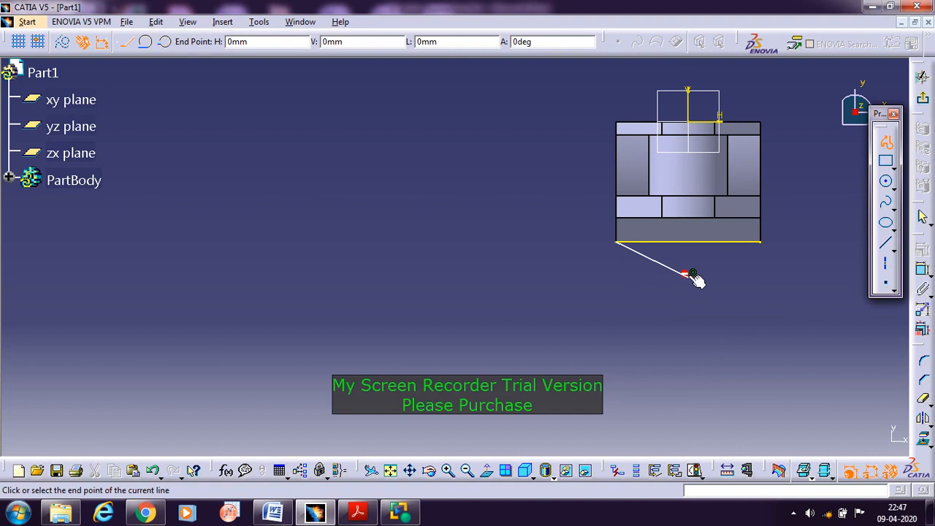
click(760, 242)
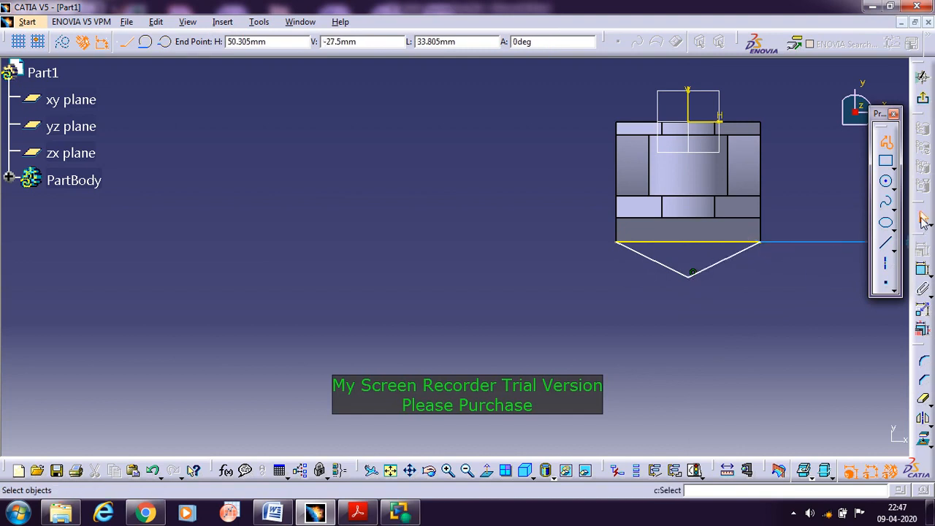
key(Escape)
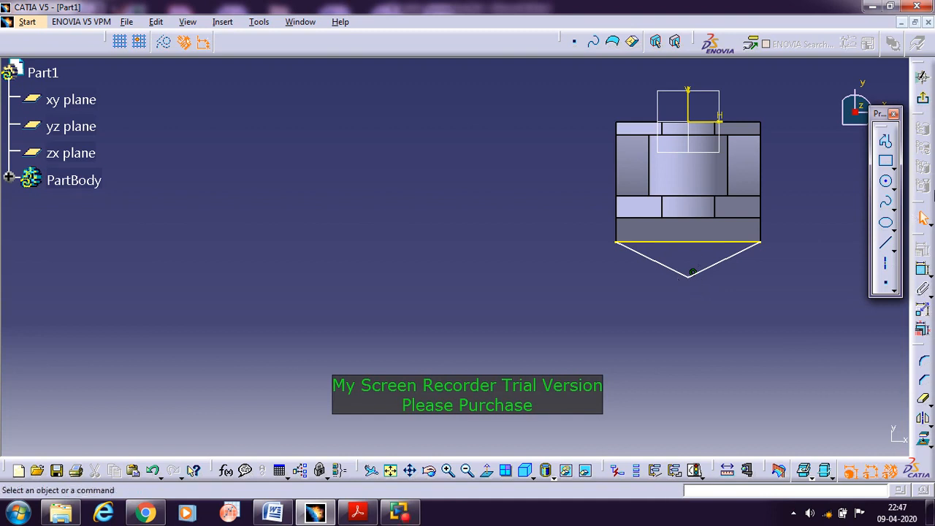
Step: Dimension the distance between the projected edge and the V profile's apex and set it to 1.5 mm
click(922, 268)
click(689, 243)
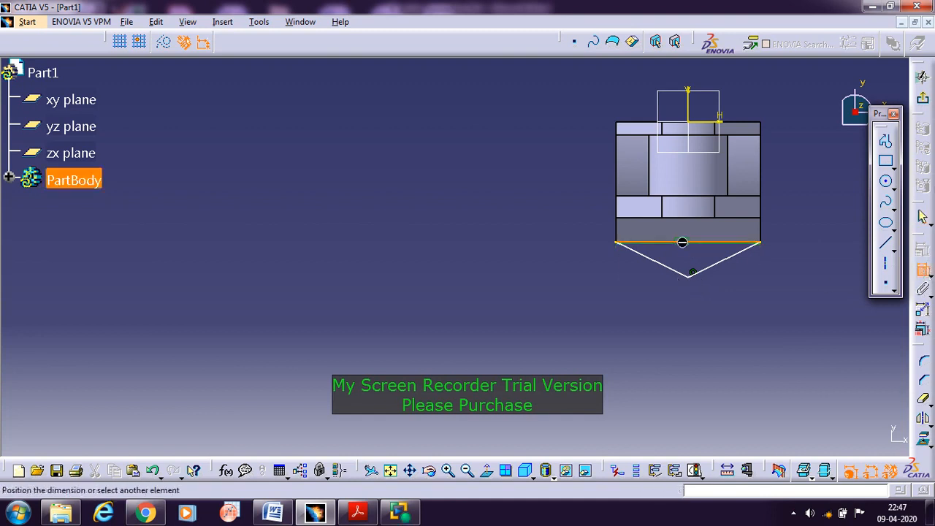
click(692, 275)
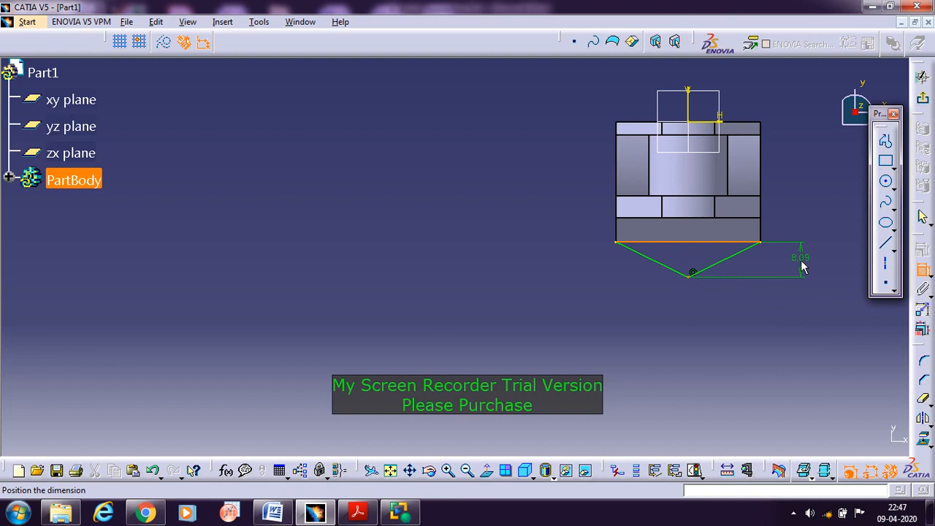
click(802, 261)
double_click(801, 257)
text(1)
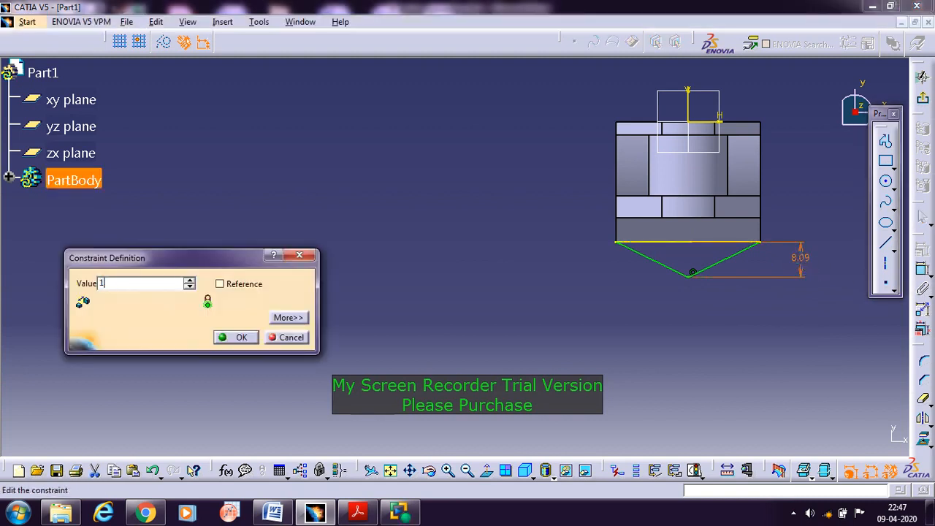
text(.5)
key(Return)
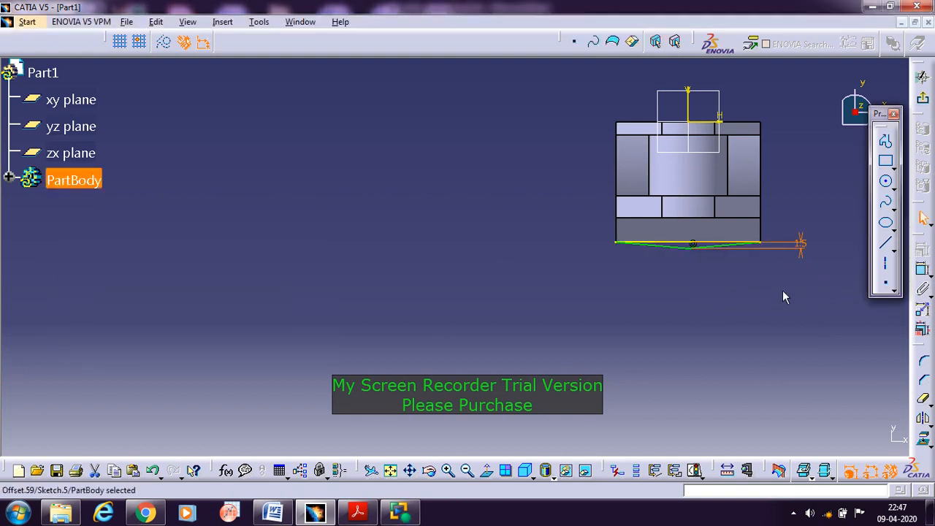
Step: Close the V-profile sketch and start a Shaft from it with a first angle of 0° and a second angle of 45°
click(783, 292)
click(922, 75)
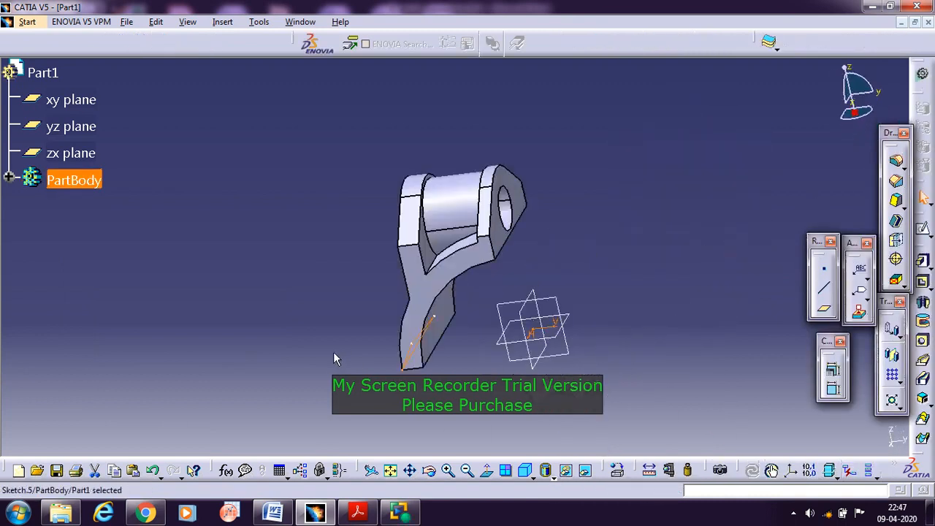
middle_drag(332, 345, 370, 336)
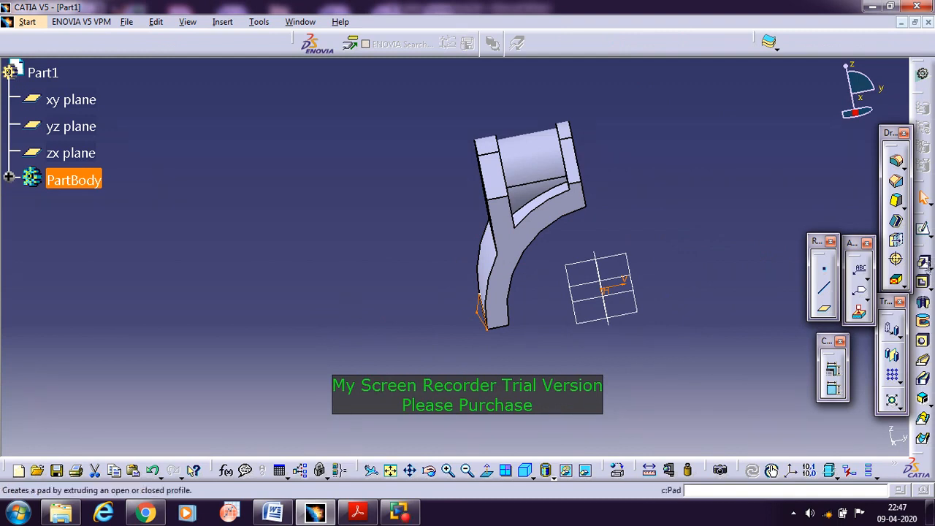
click(922, 301)
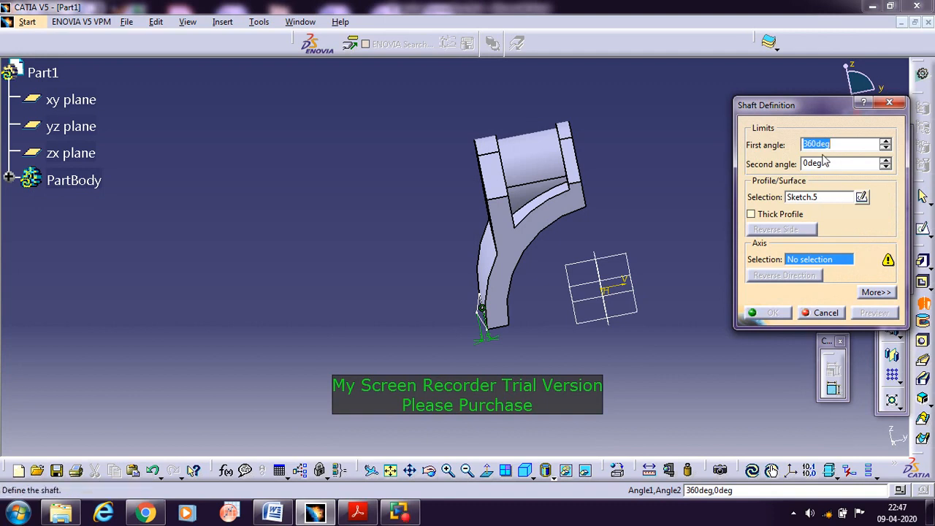
text(0)
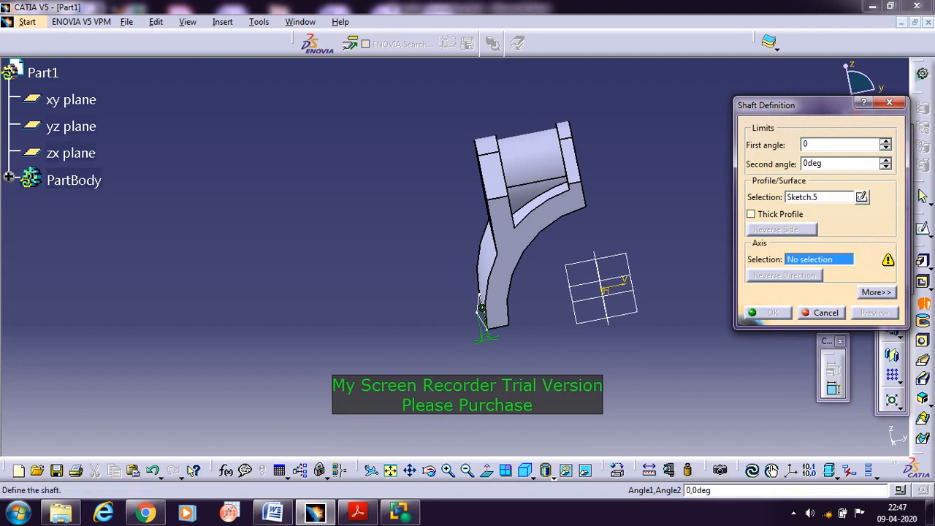
click(818, 162)
text(45)
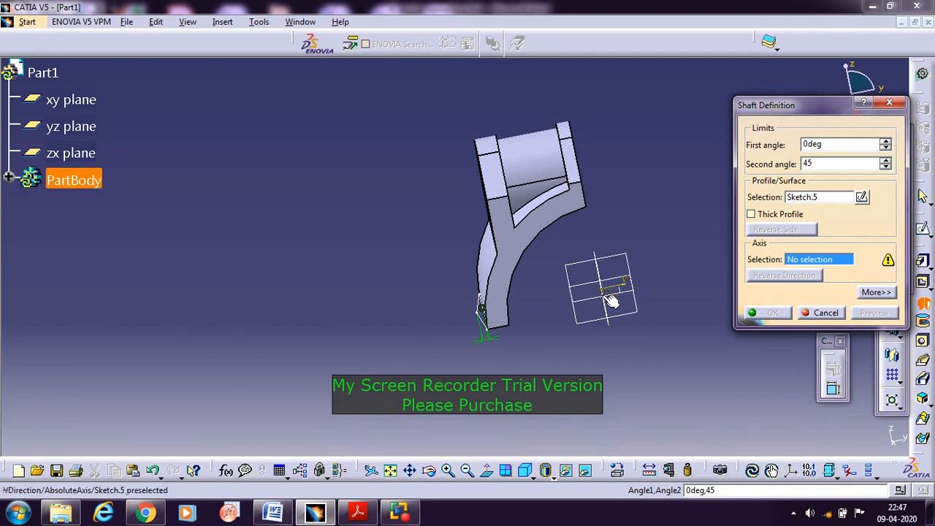
Step: Use the axis of the cap's curved bore face as the Shaft's revolution axis, preview the result and create the feature
middle_drag(501, 261, 552, 361)
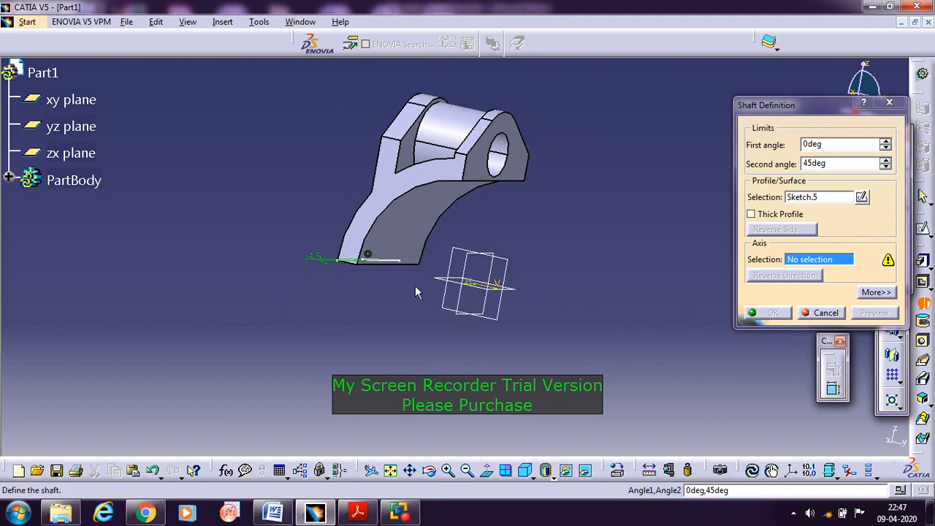
middle_drag(430, 304, 467, 299)
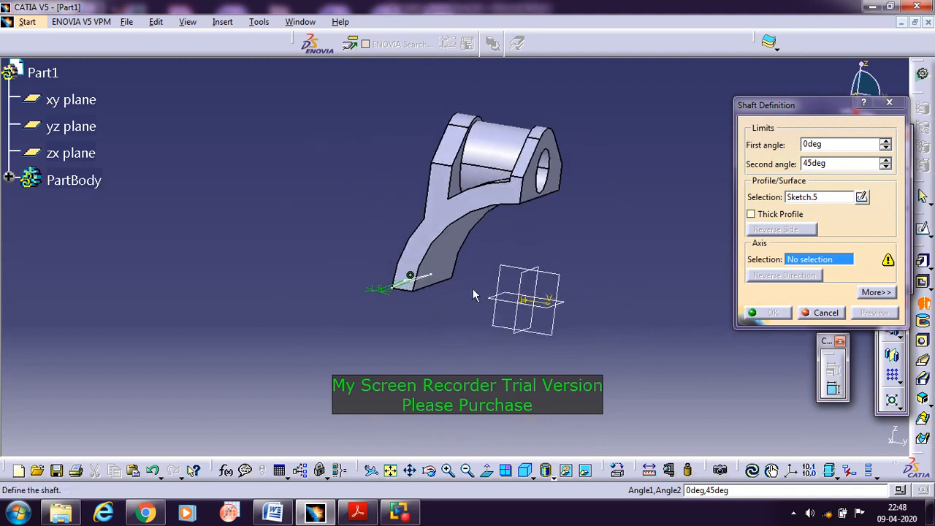
click(453, 260)
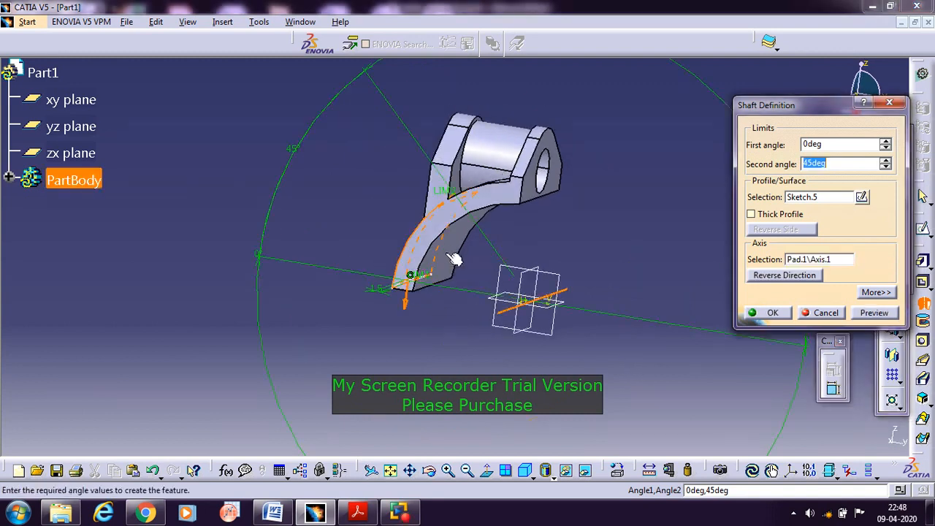
click(874, 312)
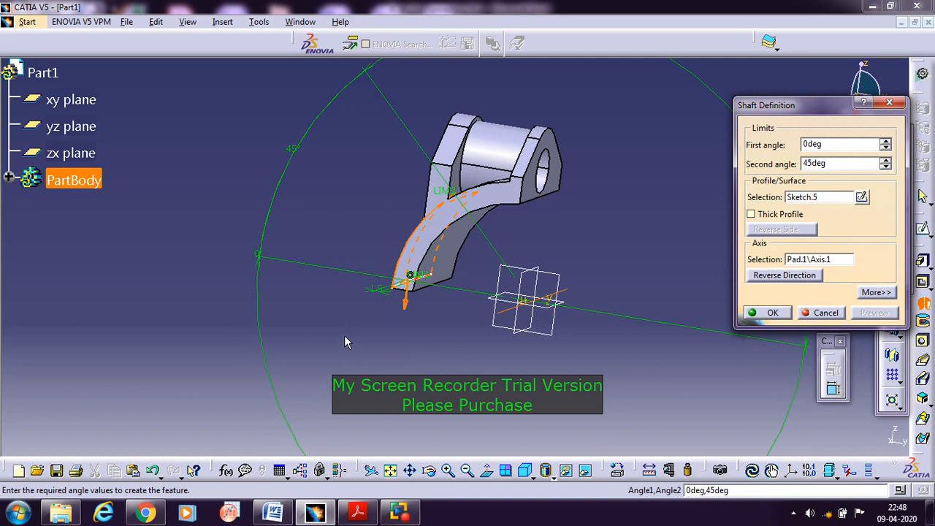
middle_drag(340, 330, 517, 270)
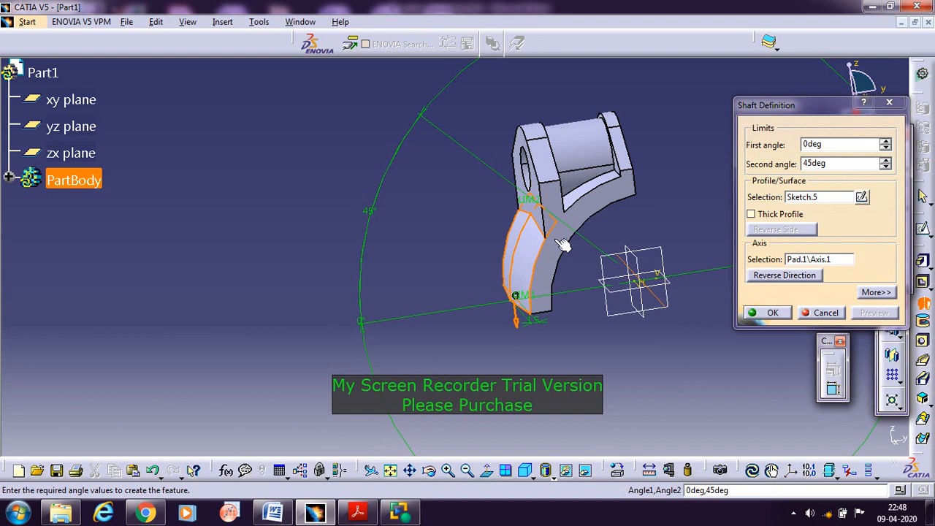
click(778, 316)
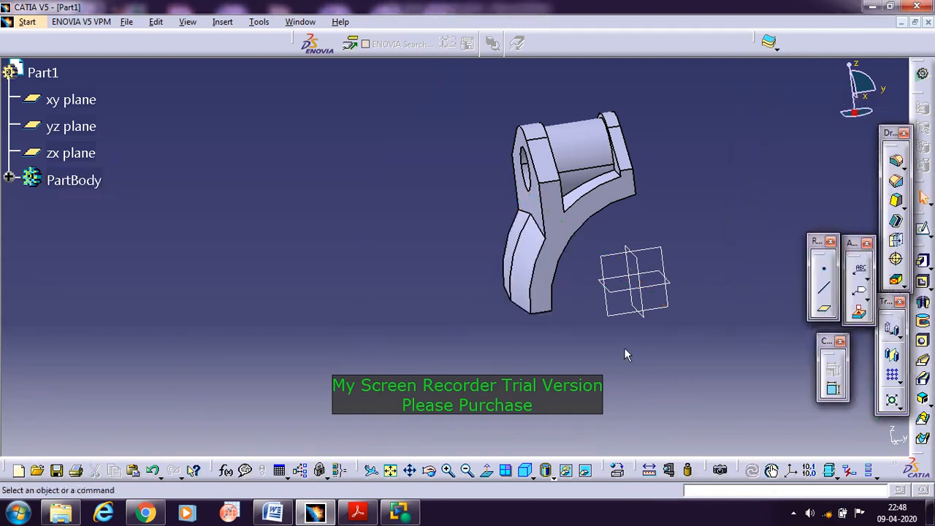
Step: Check the spot face in the Word reference drawing, then return to CATIA and start a sketch on the cap's flat outer bolt face
click(274, 514)
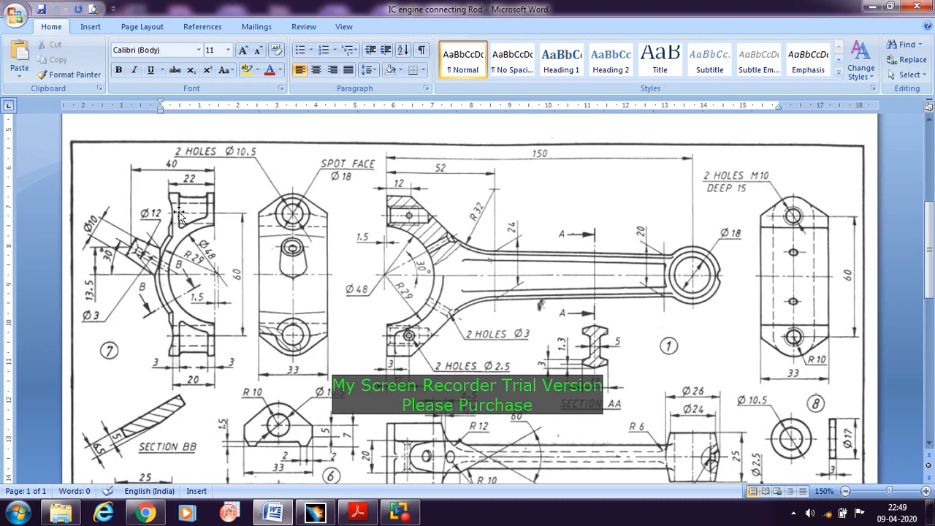
click(315, 512)
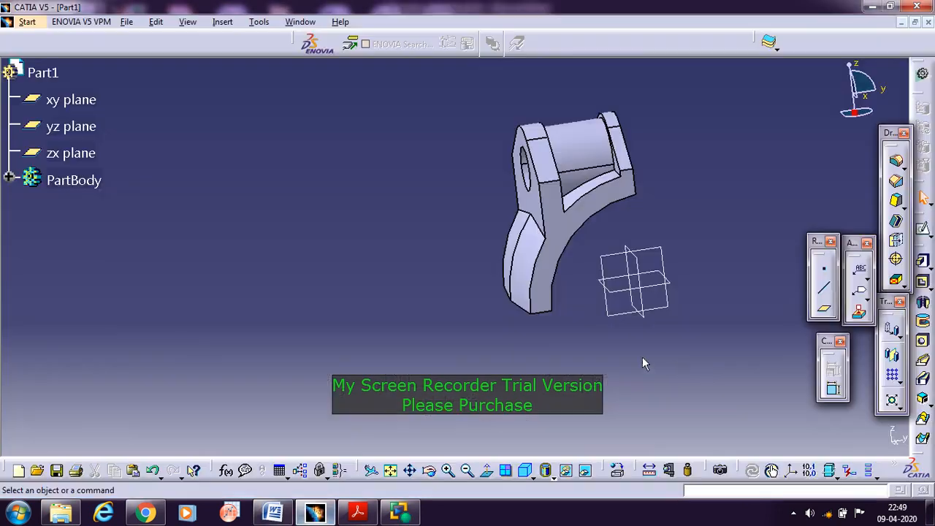
click(922, 230)
click(533, 211)
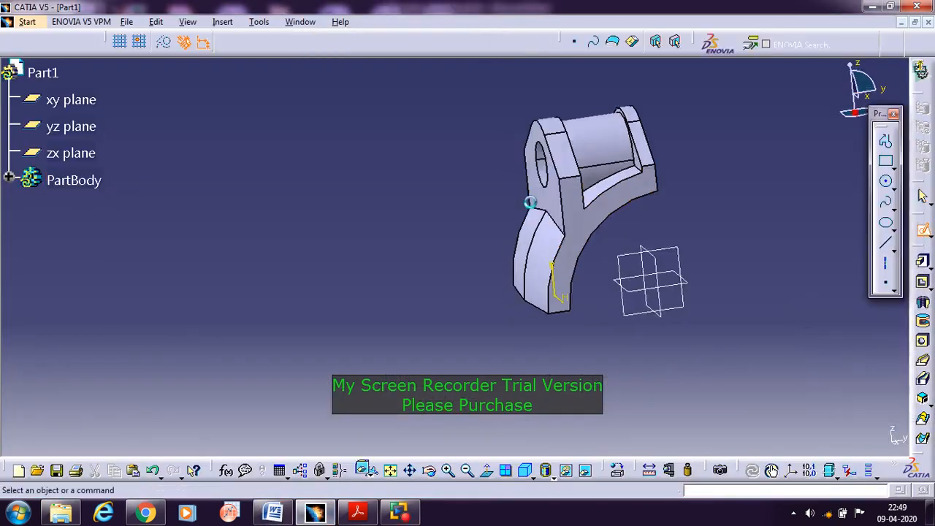
click(390, 470)
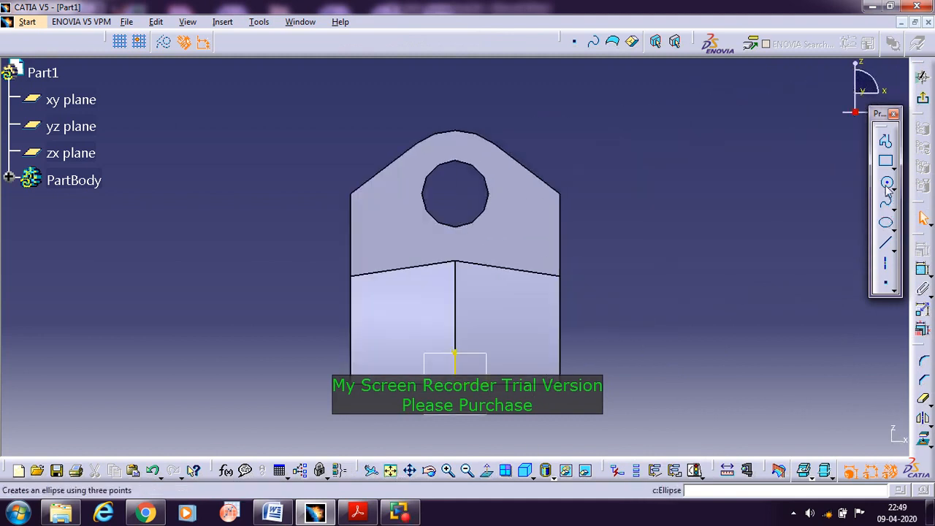
Step: Draw a circle concentric with the bolt hole and set its diameter to 18 mm
click(886, 182)
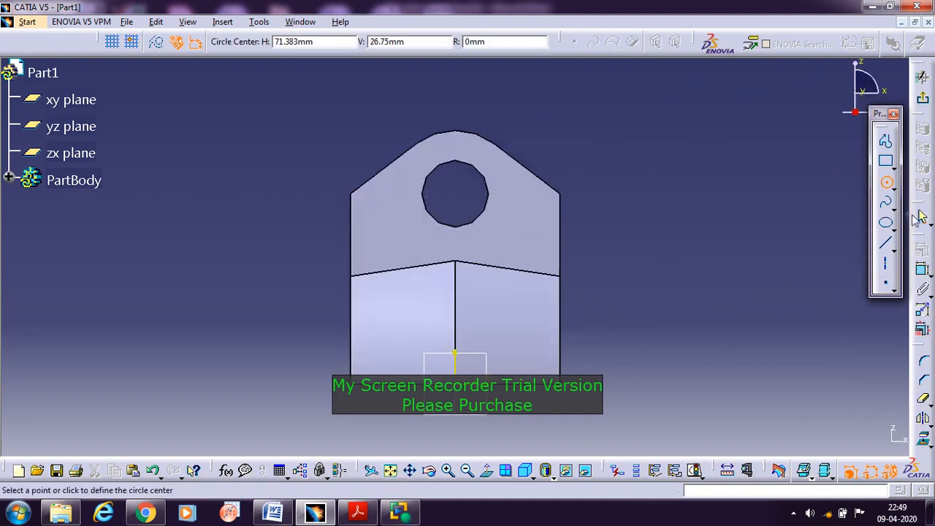
click(455, 197)
click(507, 215)
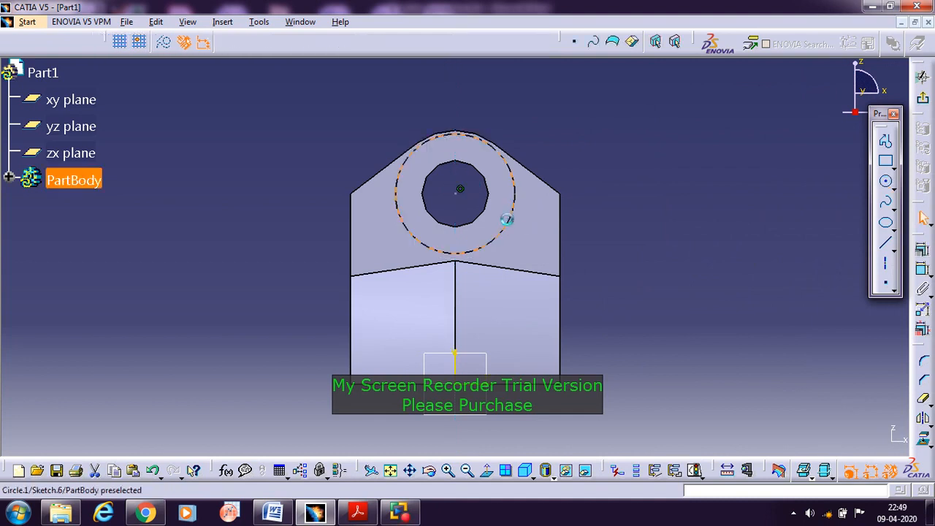
click(922, 269)
click(600, 142)
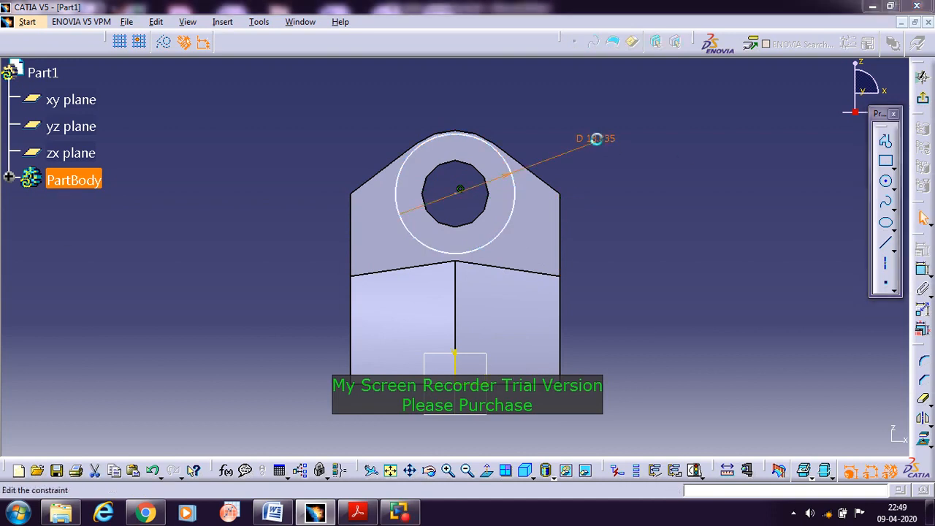
double_click(595, 138)
text(18)
key(Return)
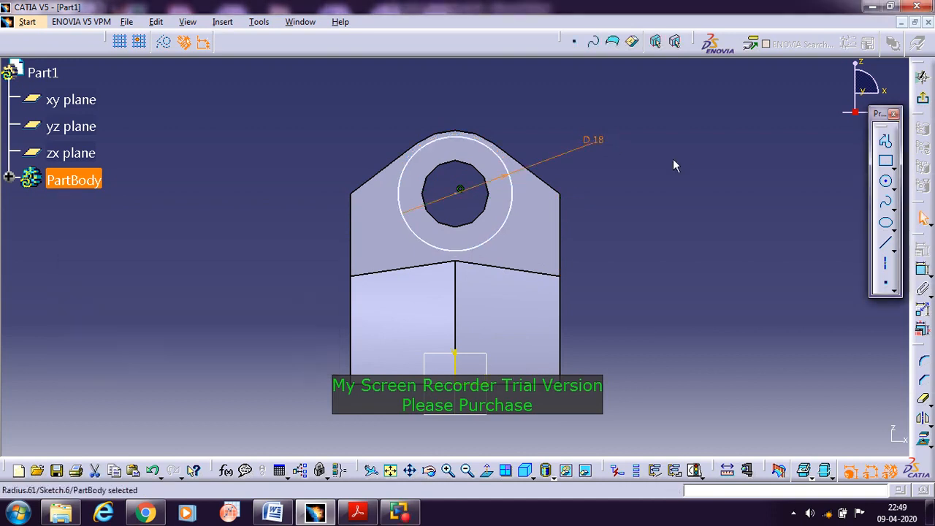
Step: Project the bolt hole's edge into the spot-face sketch and close the sketch
click(694, 280)
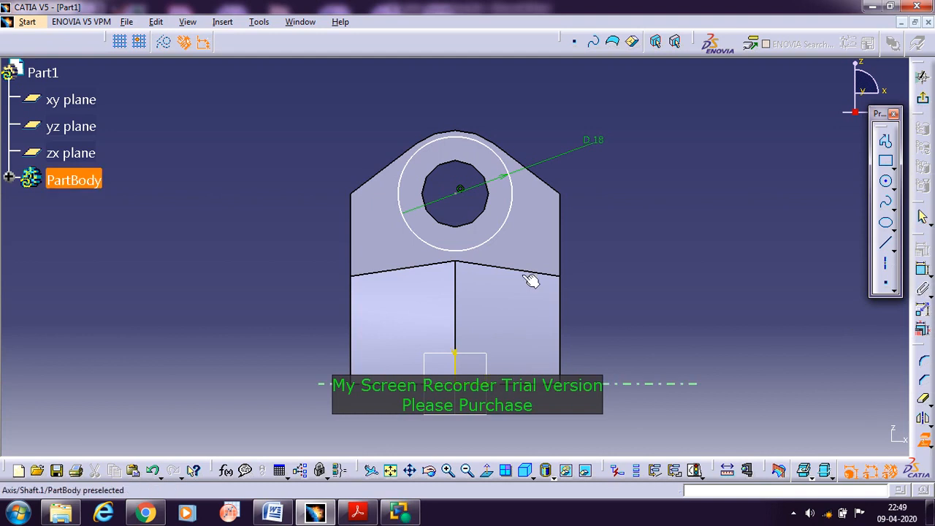
click(476, 214)
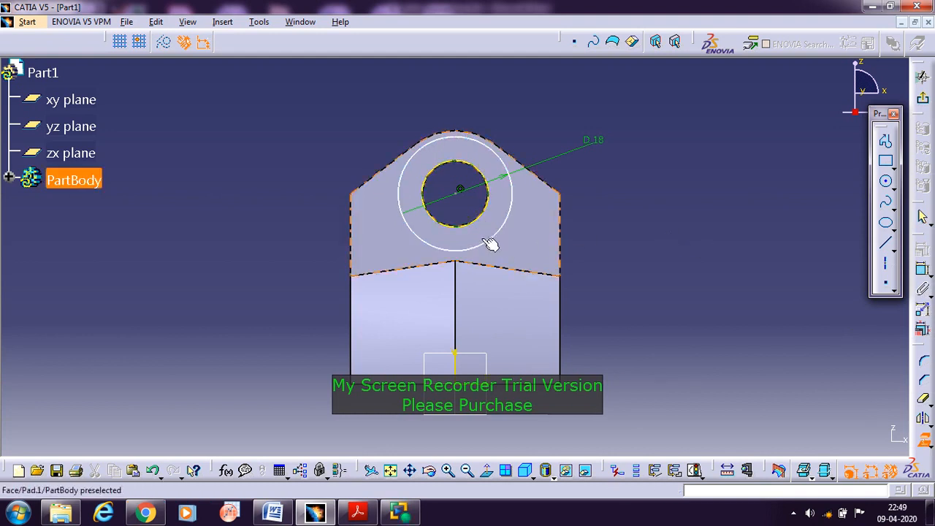
click(923, 77)
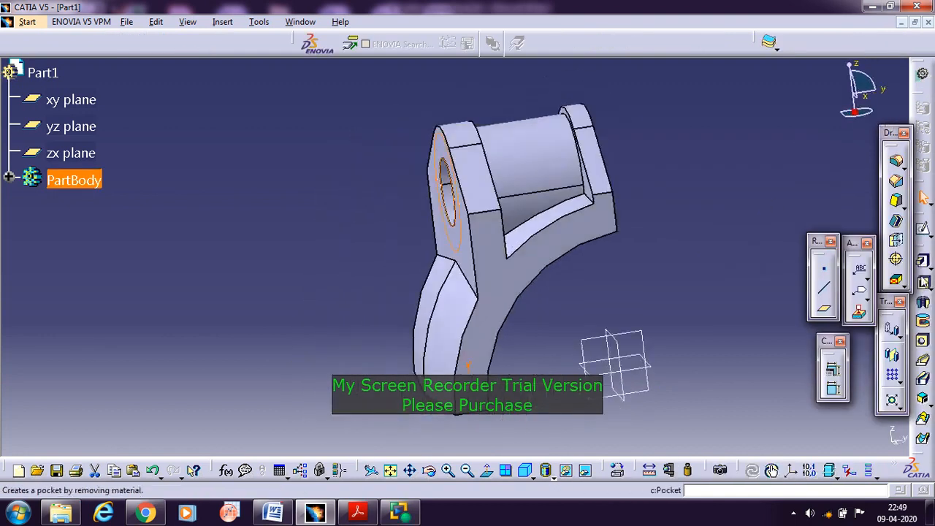
Step: Cut the spot-face profile around the bolt hole as a Pocket 2 mm deep
click(923, 282)
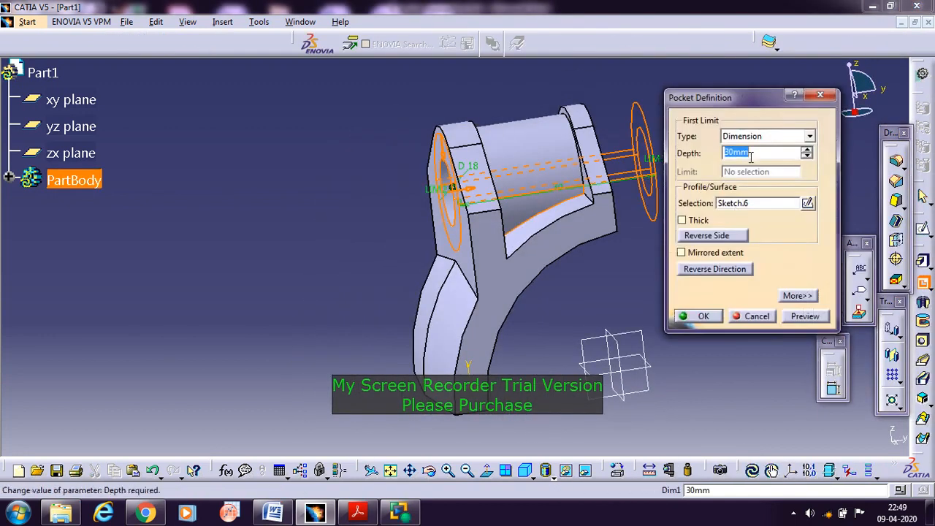
text(2)
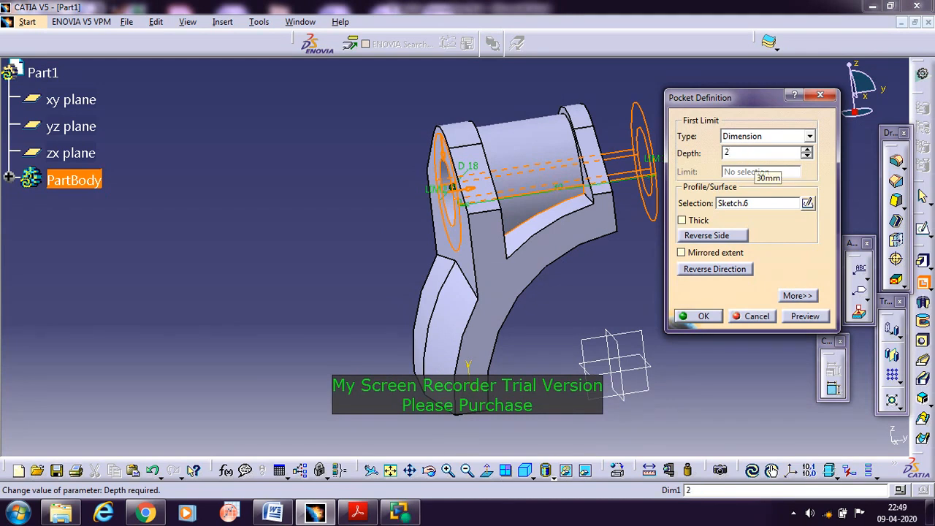
click(803, 316)
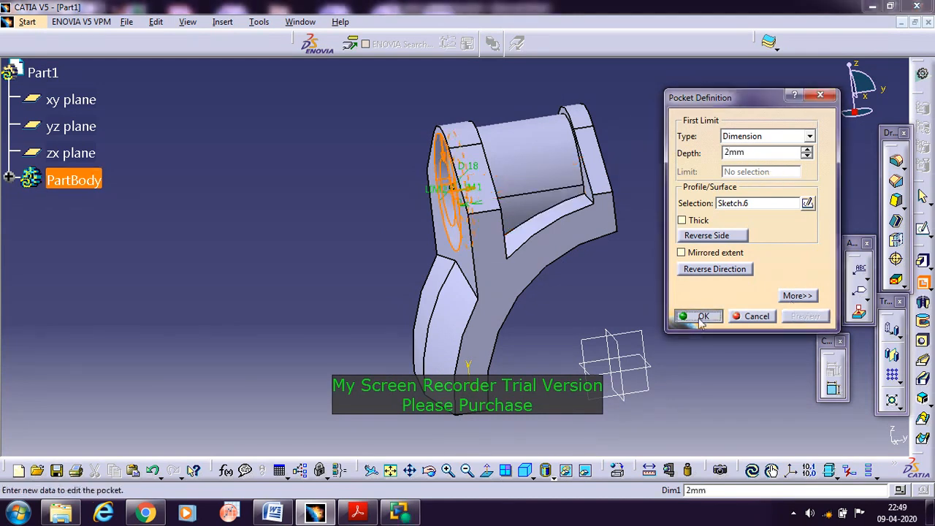
click(699, 316)
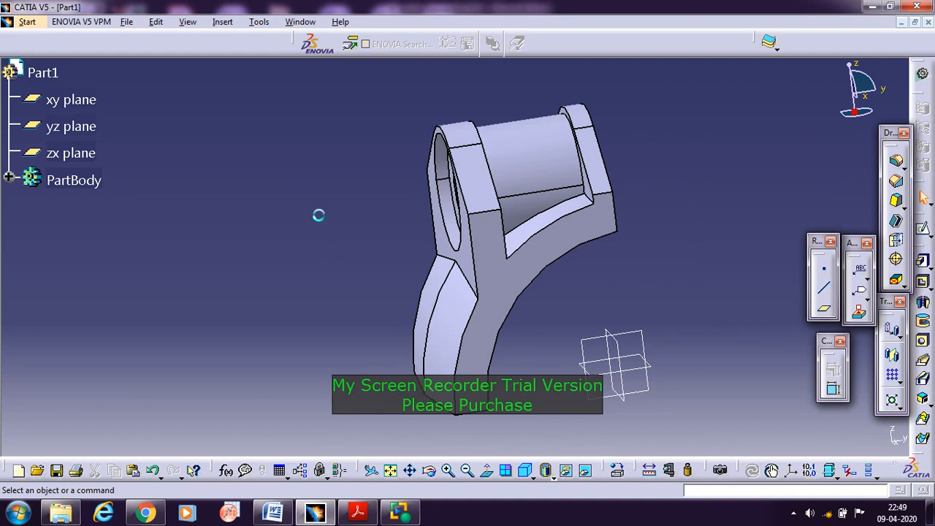
middle_drag(287, 256, 379, 246)
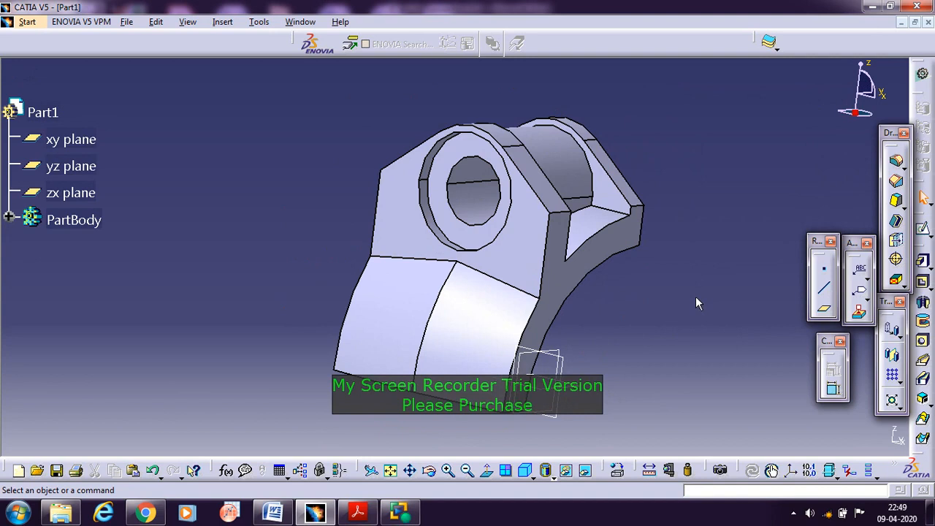
Step: Check the cap's symmetry in the Word reference drawing, then mirror the whole solid about the xy plane in CATIA
click(272, 514)
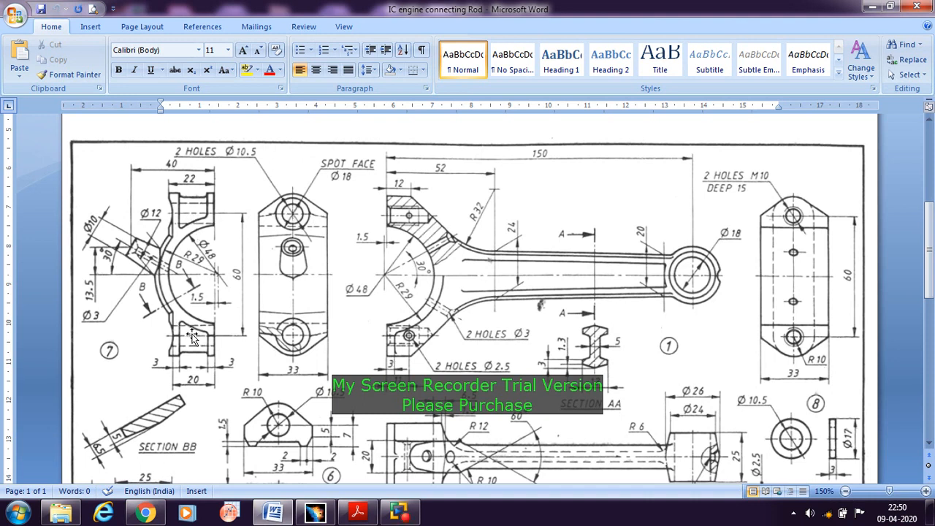
click(314, 513)
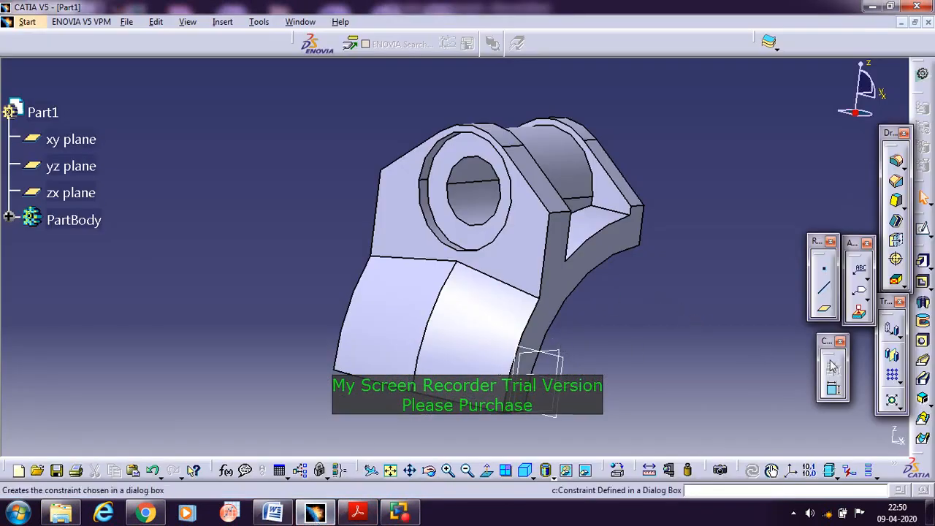
click(892, 356)
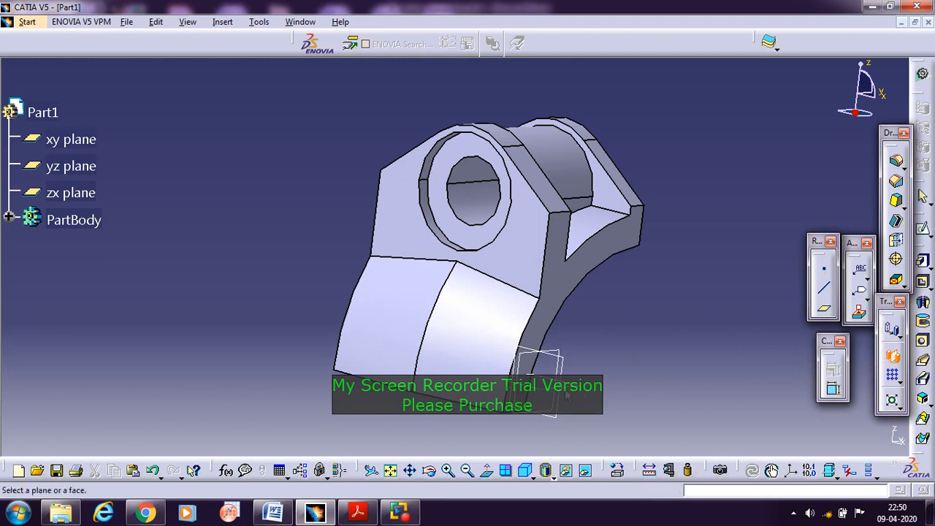
click(576, 394)
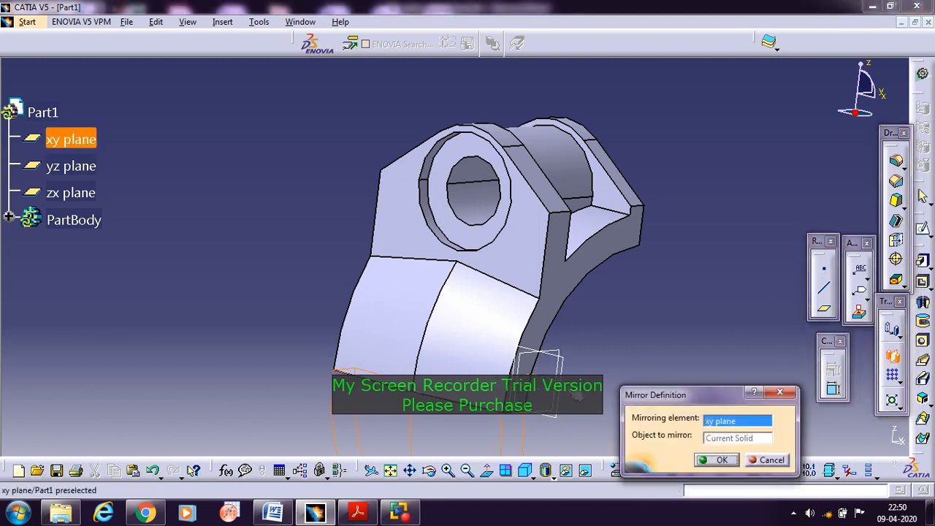
click(712, 460)
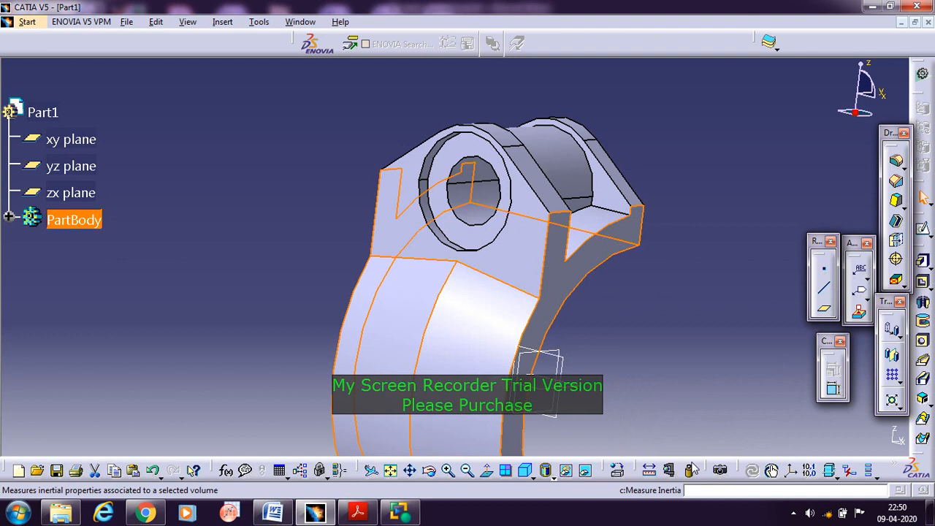
click(392, 471)
click(671, 360)
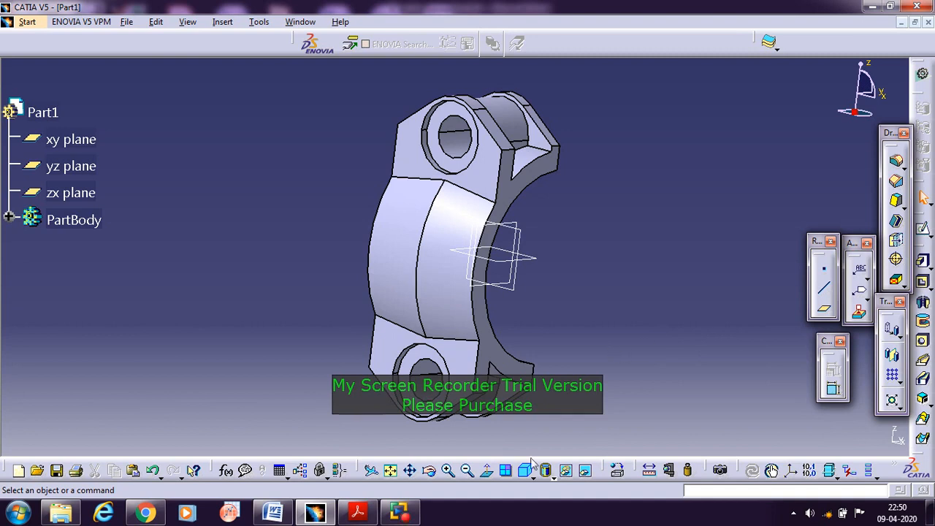
Step: Check the big-end cap's remaining dimensions in the Word reference drawing and return to CATIA
click(272, 515)
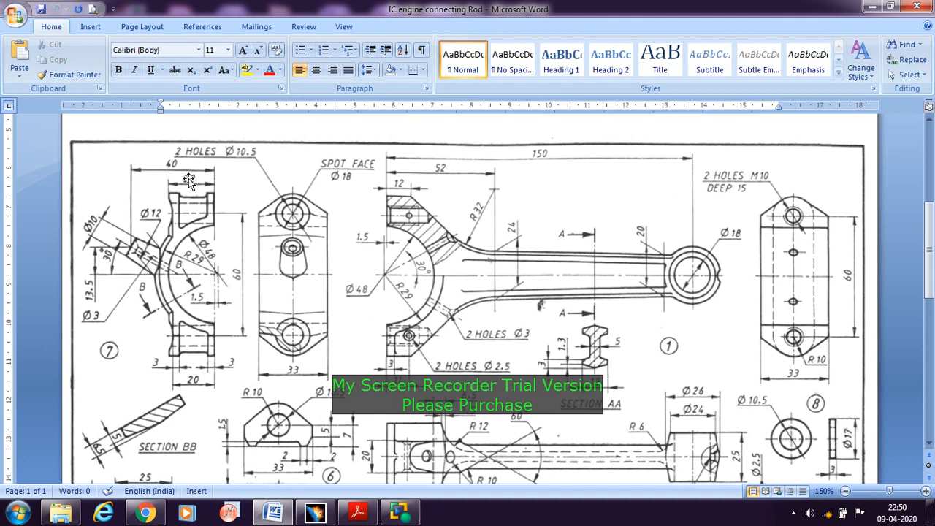
click(320, 515)
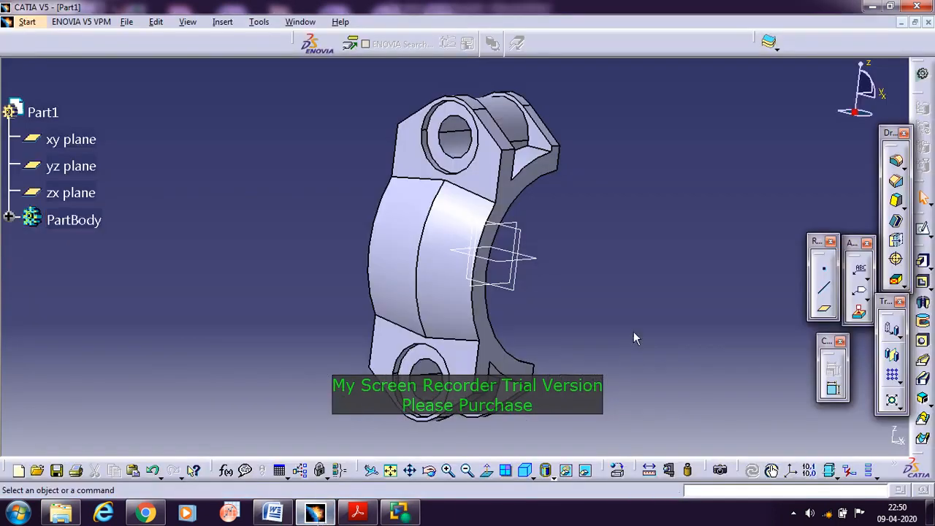
Step: Start a sketch on the yz plane and draw an inclined axis about 35 mm long from outside the ridged face to the horizontal axis
click(923, 227)
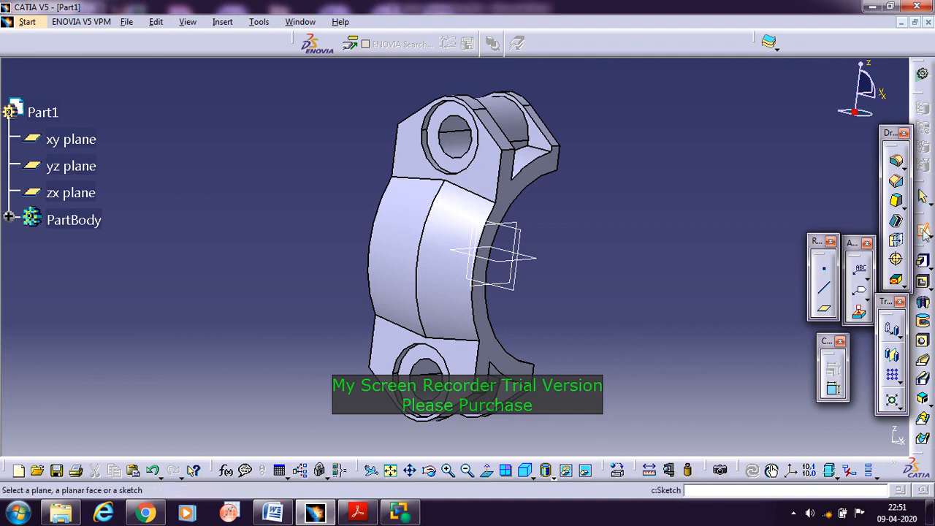
click(487, 288)
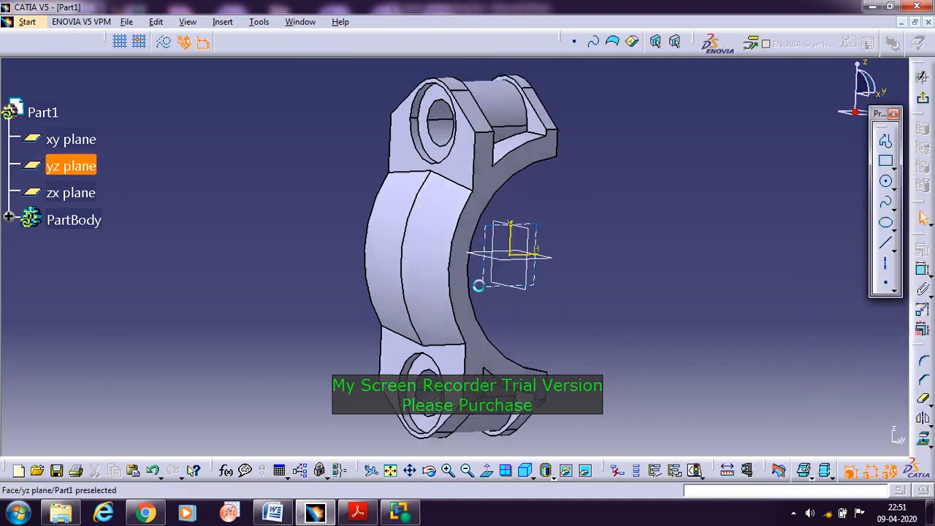
click(880, 262)
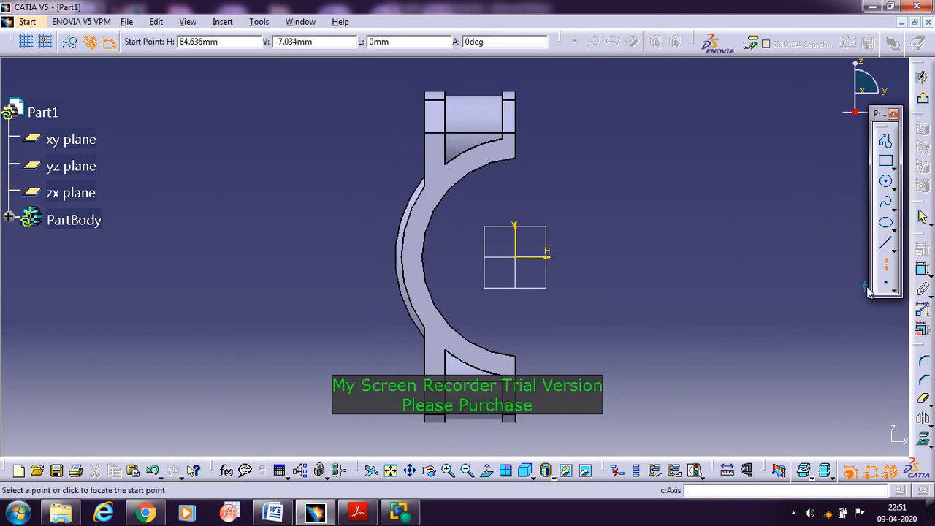
click(341, 189)
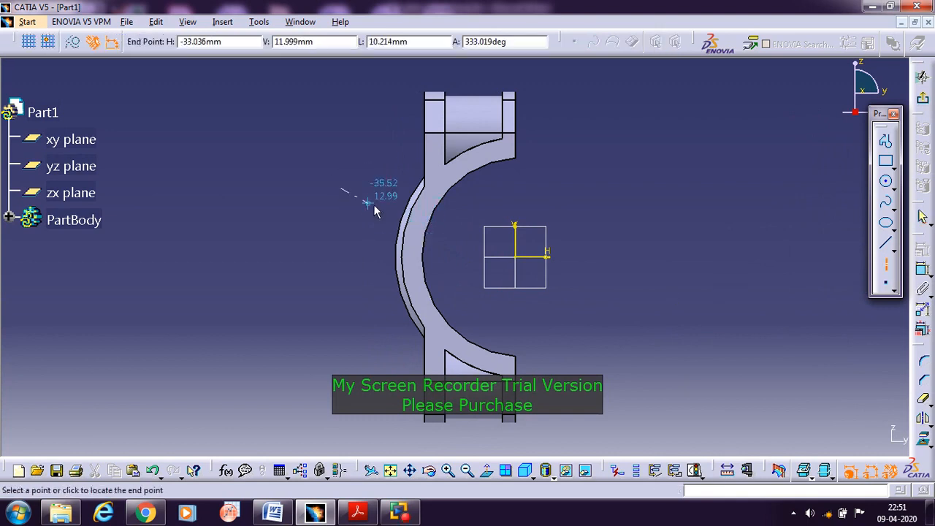
click(468, 260)
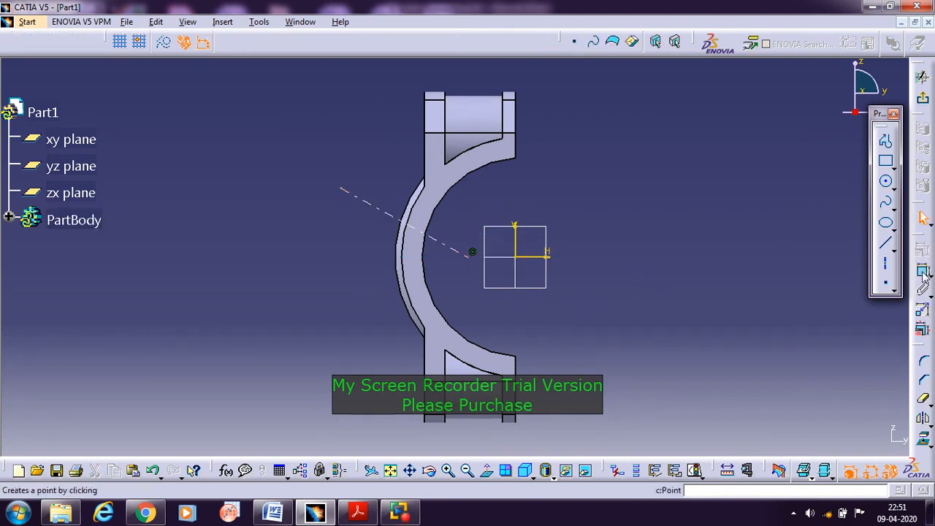
Step: Constrain the angle between the inclined axis and the horizontal axis to 30°
click(460, 252)
click(541, 255)
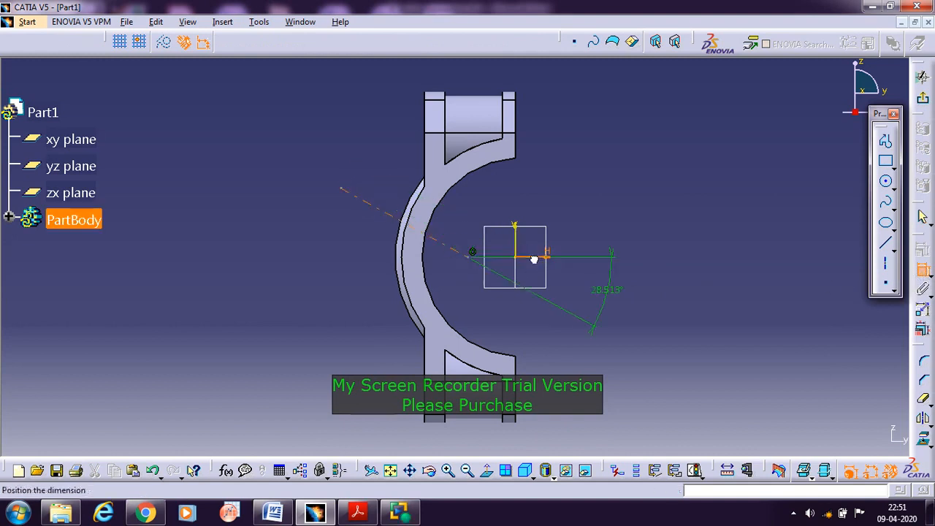
click(422, 252)
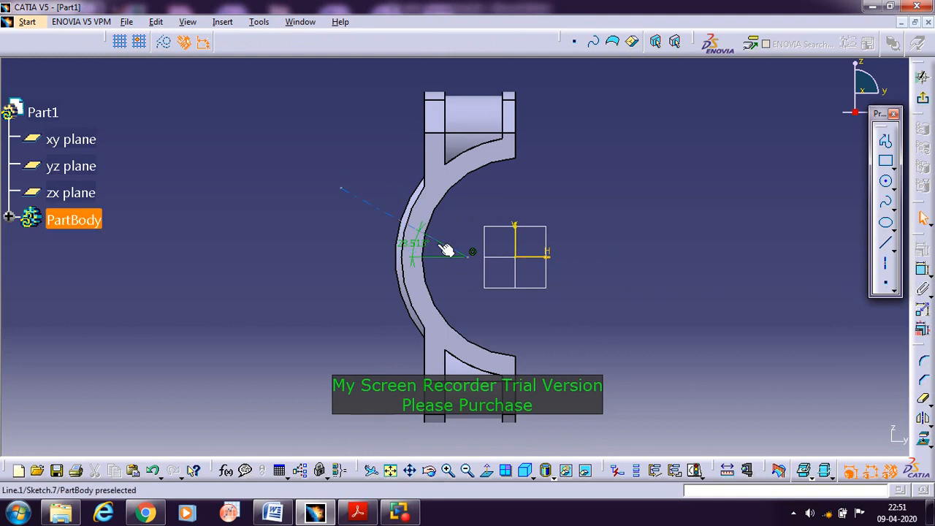
double_click(417, 251)
text(3)
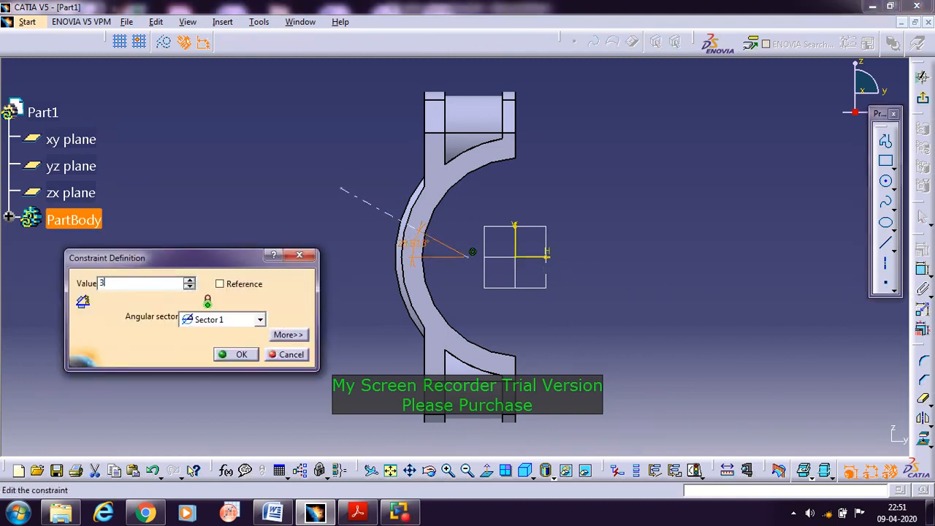
text(0)
key(Return)
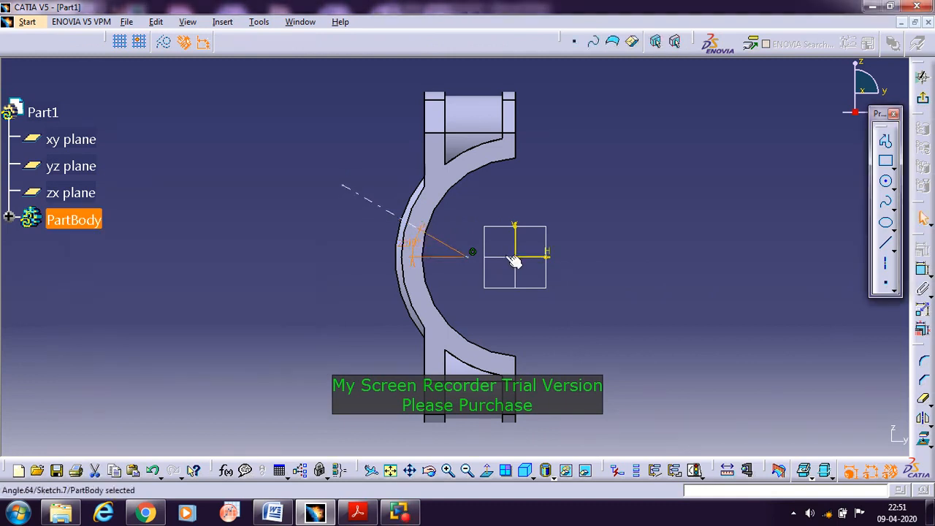
click(661, 271)
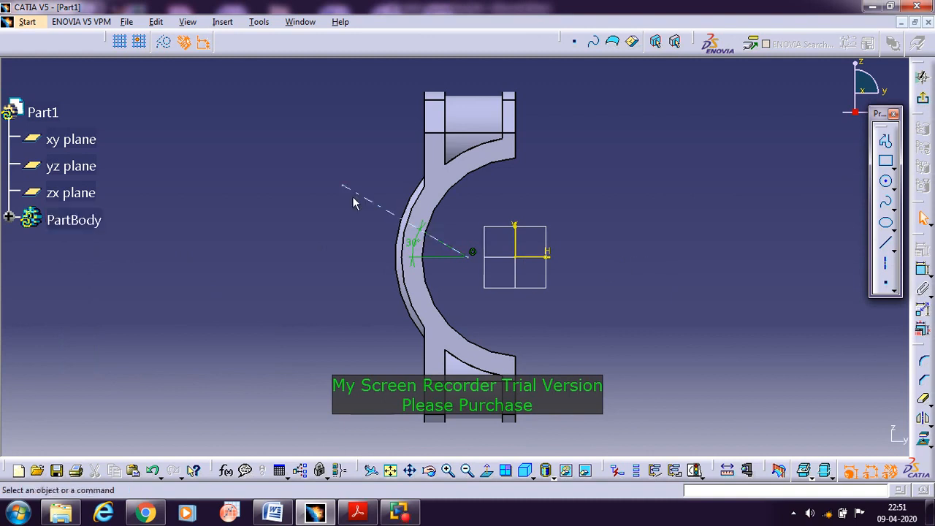
click(921, 268)
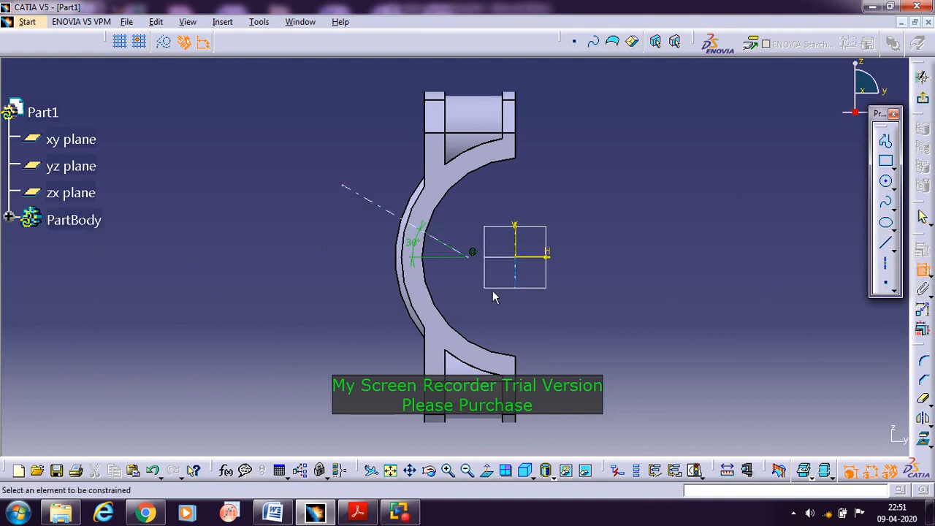
click(352, 189)
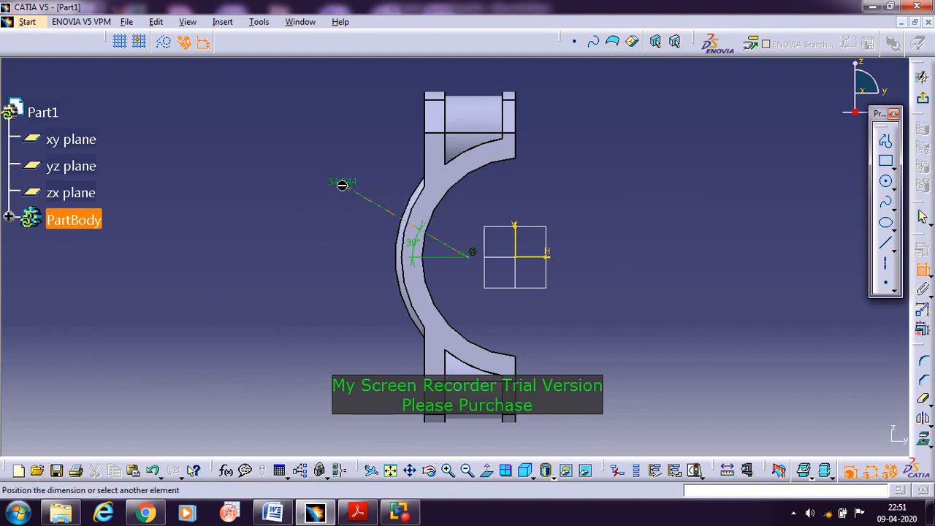
click(541, 256)
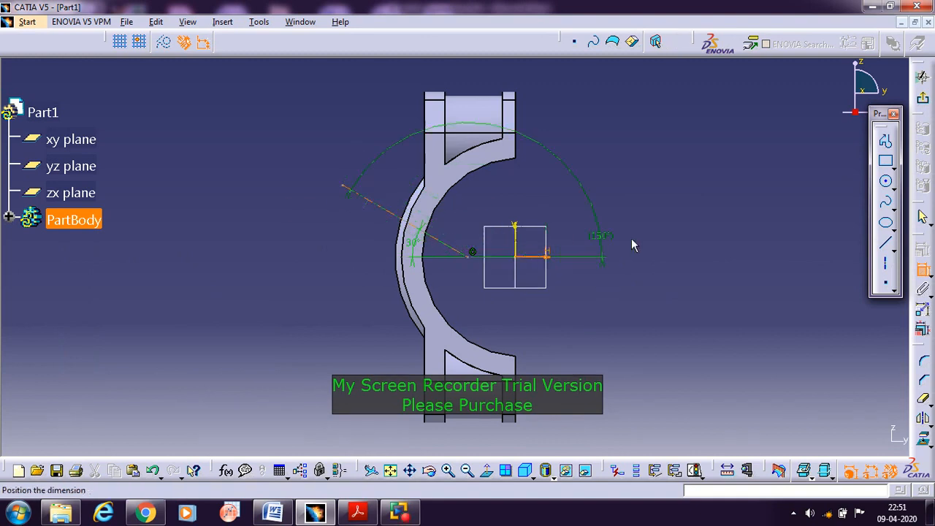
key(Escape)
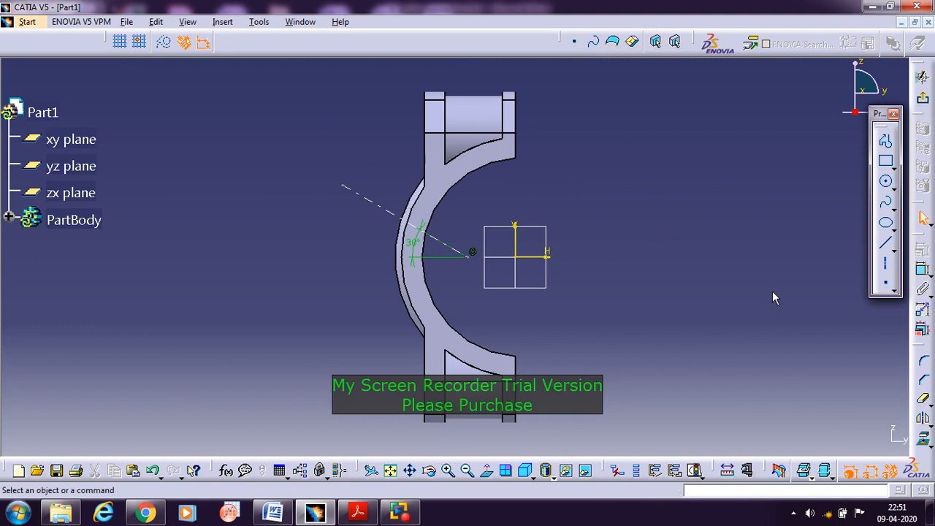
Step: Set the vertical distance from the inclined axis's outer endpoint to the horizontal axis to 13.5 mm
click(921, 270)
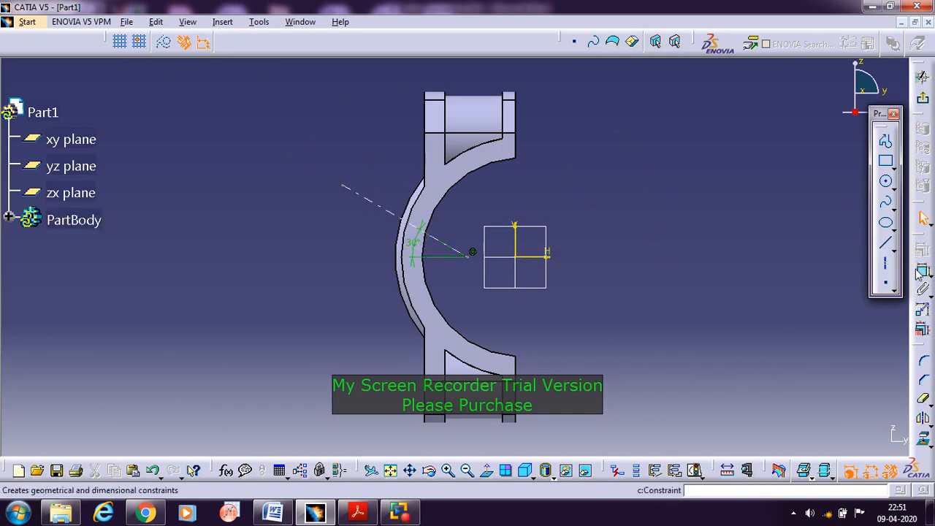
click(344, 188)
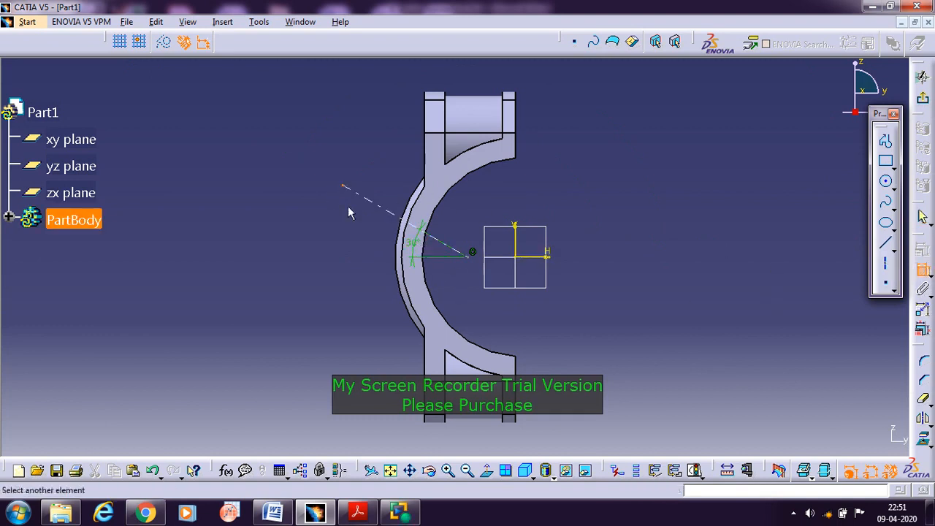
click(541, 259)
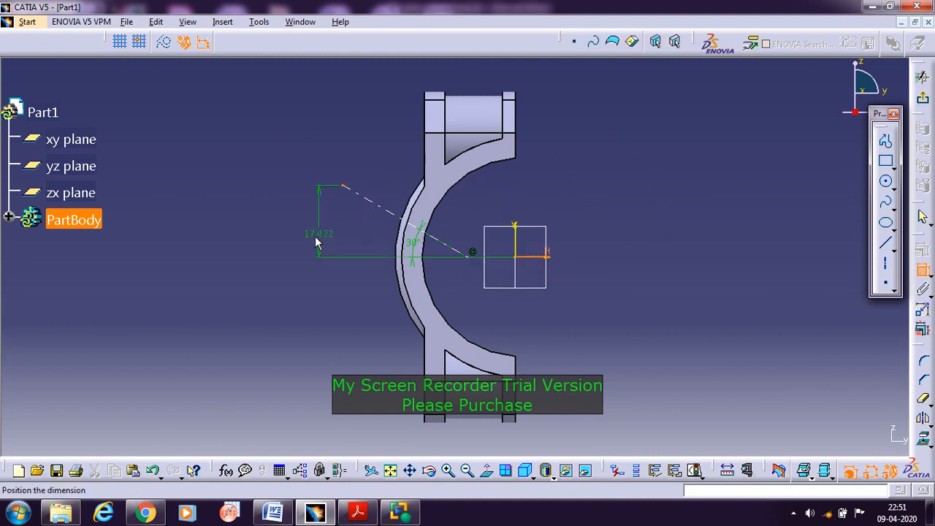
click(308, 232)
double_click(310, 238)
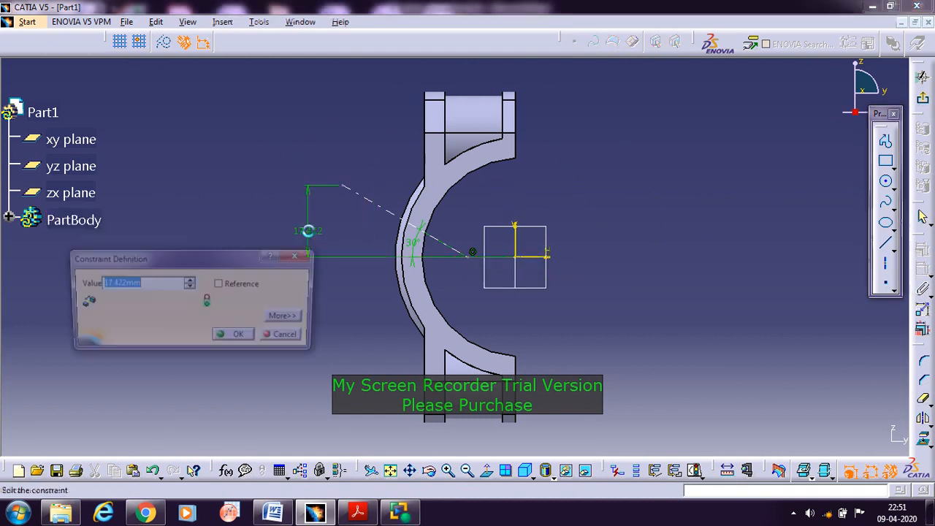
text(1)
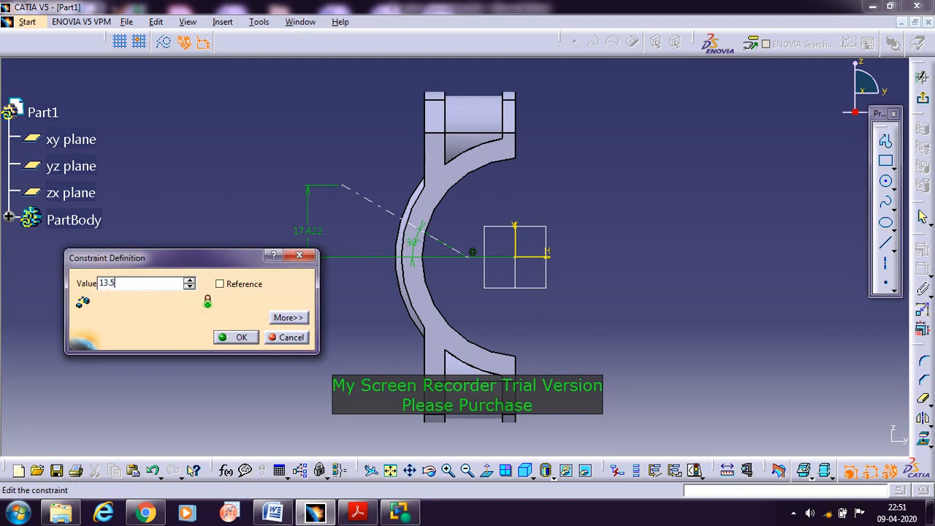
text(3.5)
key(Return)
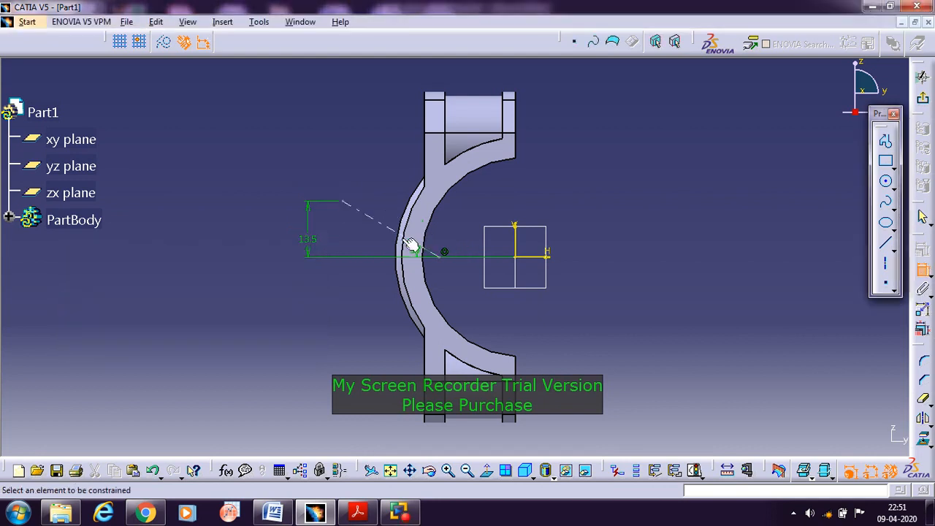
Step: Set the horizontal distance from the inclined axis's outer endpoint to the vertical axis to 40 mm
click(347, 204)
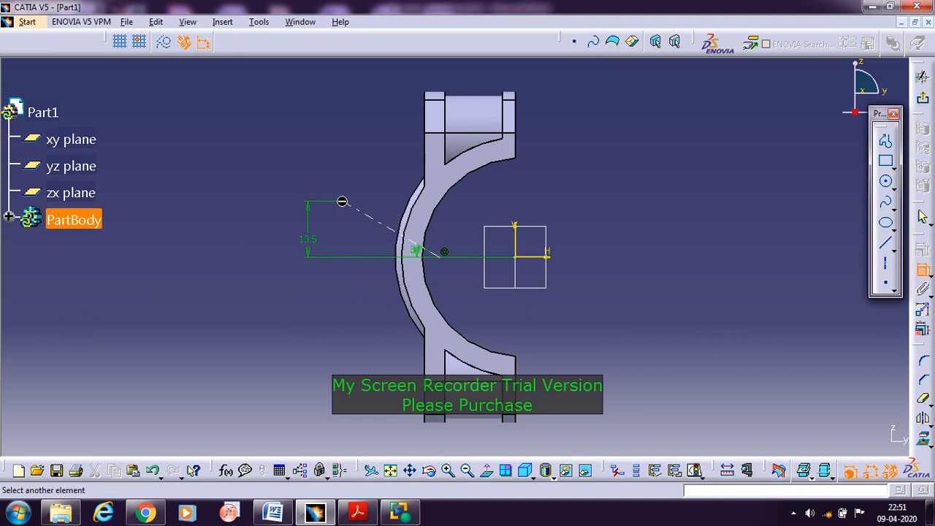
click(522, 249)
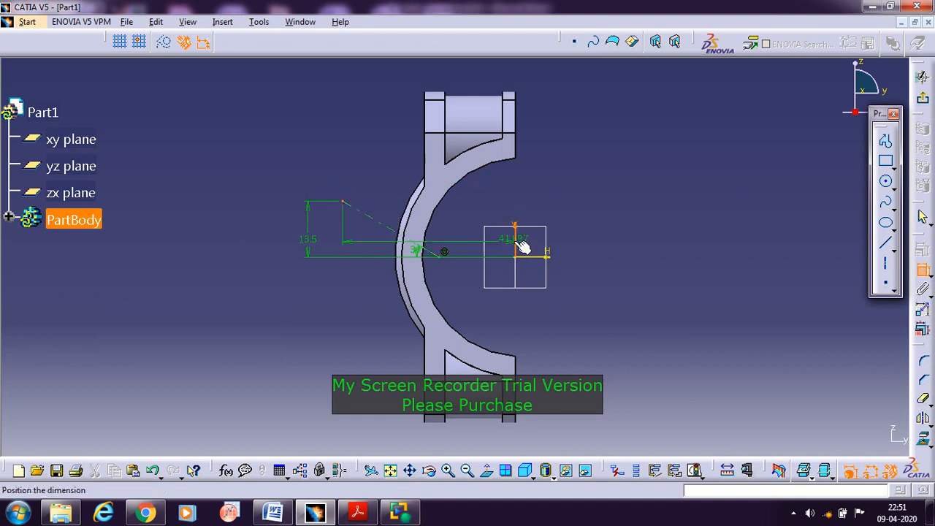
click(436, 78)
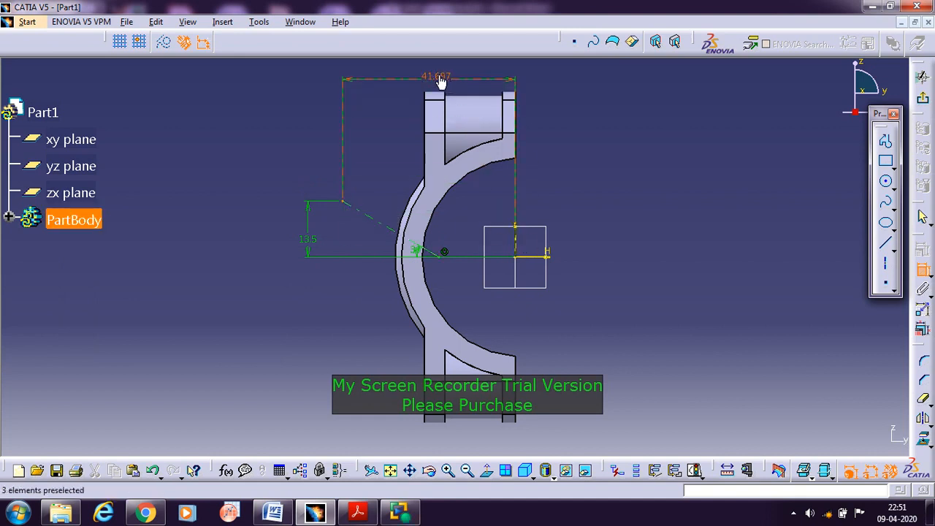
double_click(436, 77)
text(40)
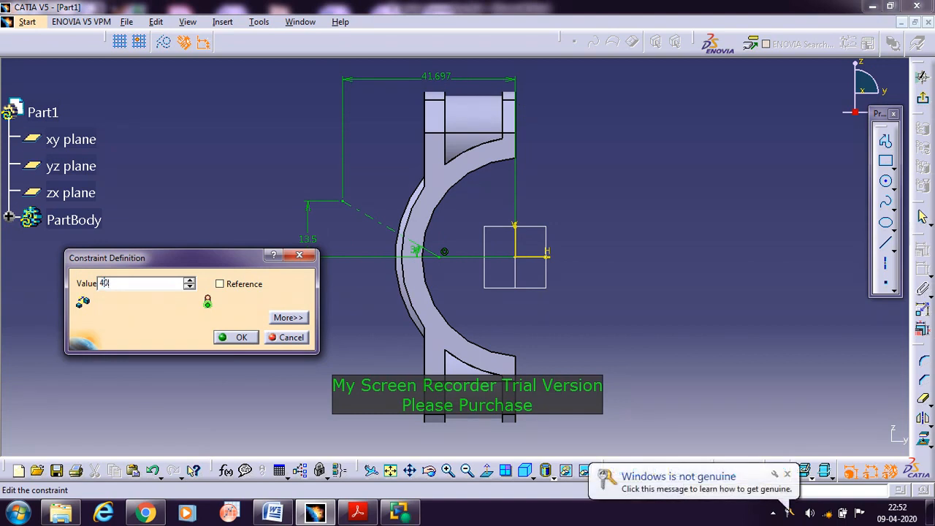
key(Return)
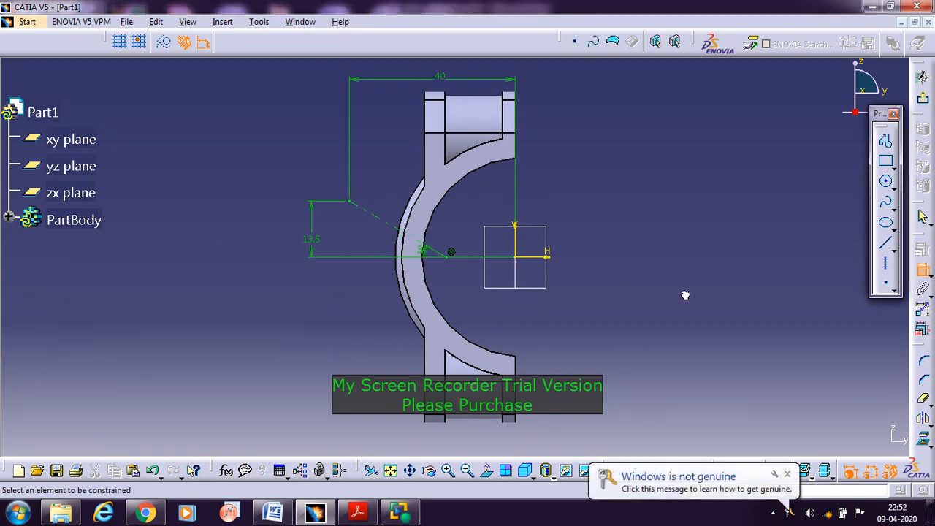
Step: Check the boss dimensions in the reference drawing and draw a closed four-sided profile above the inclined axis, outer edge about 6 mm, inner edge about 8 mm
click(272, 513)
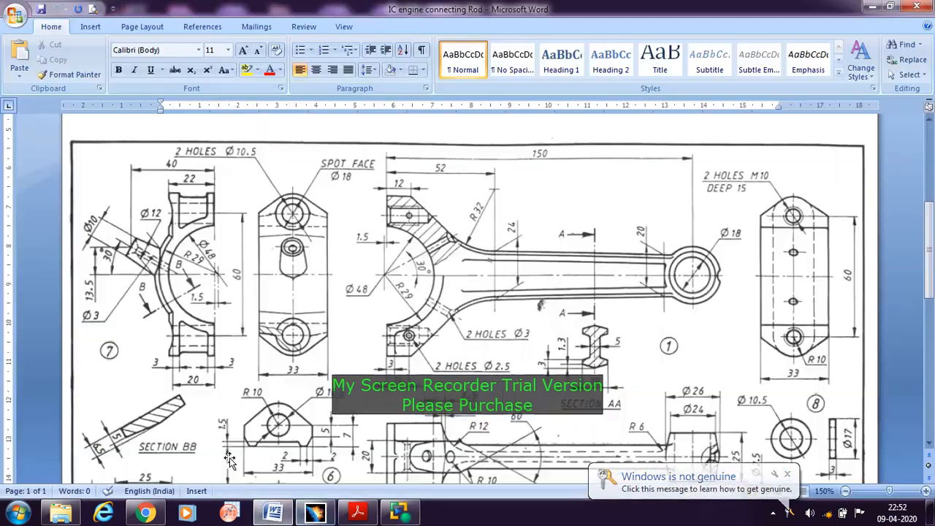
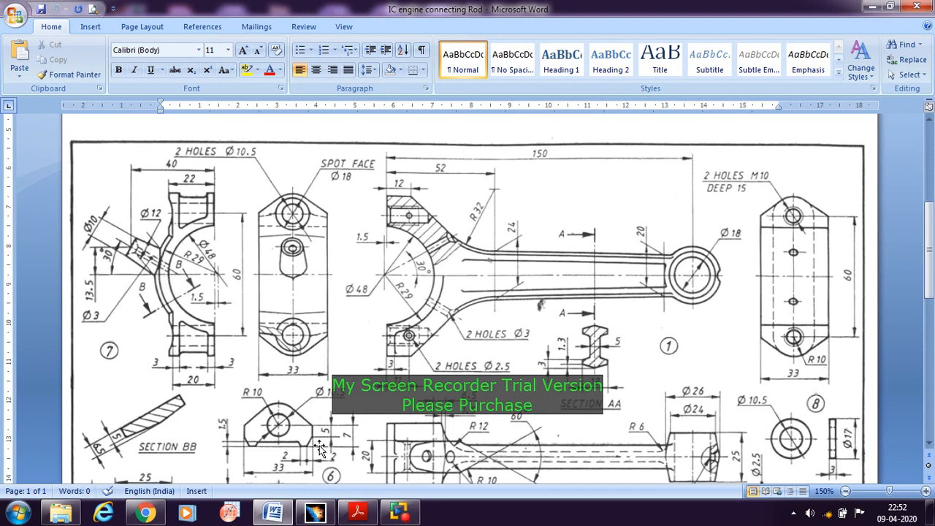
click(315, 513)
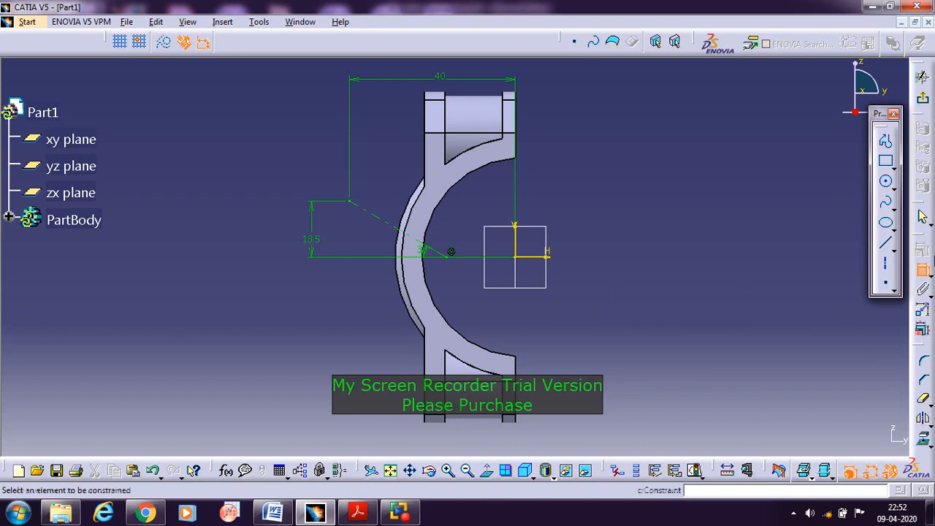
click(886, 142)
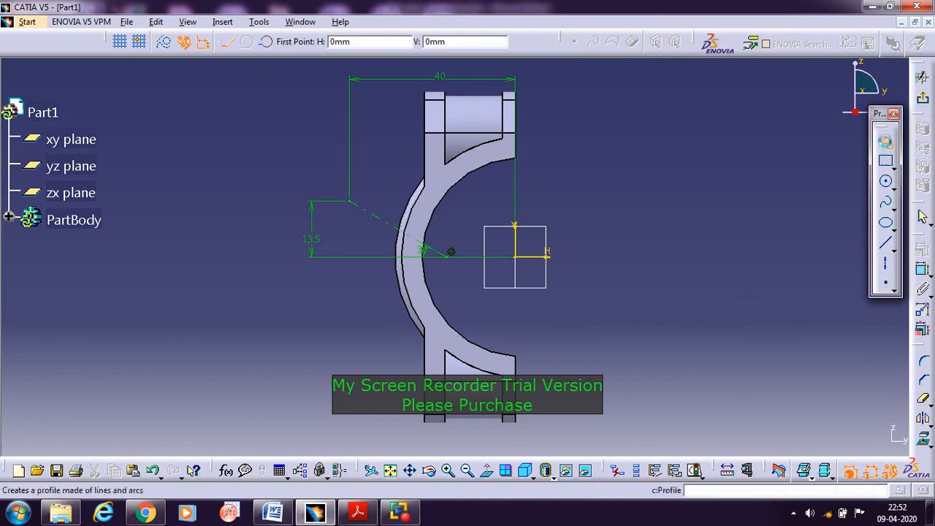
click(350, 202)
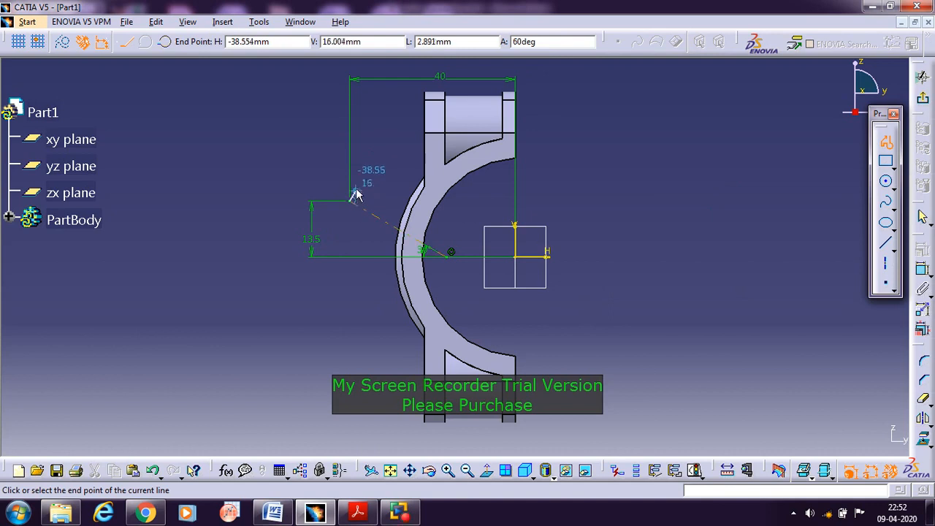
click(360, 181)
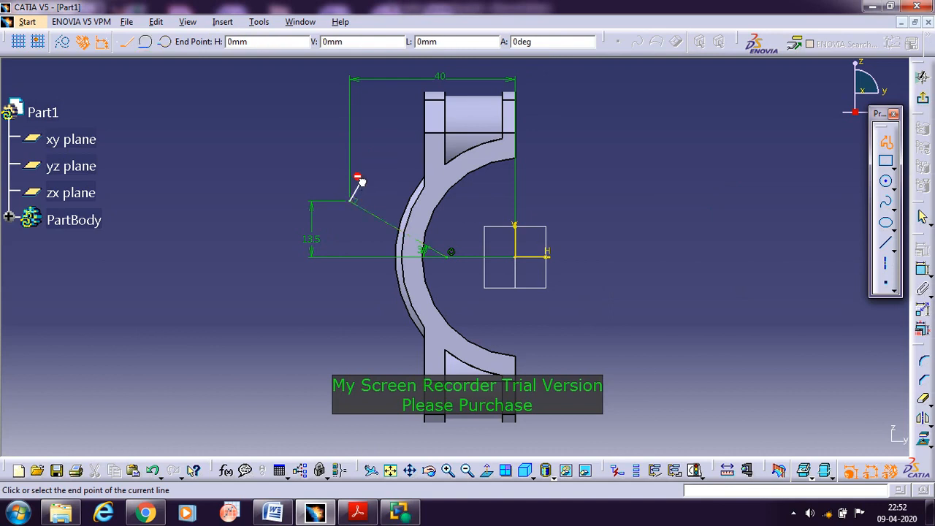
click(430, 205)
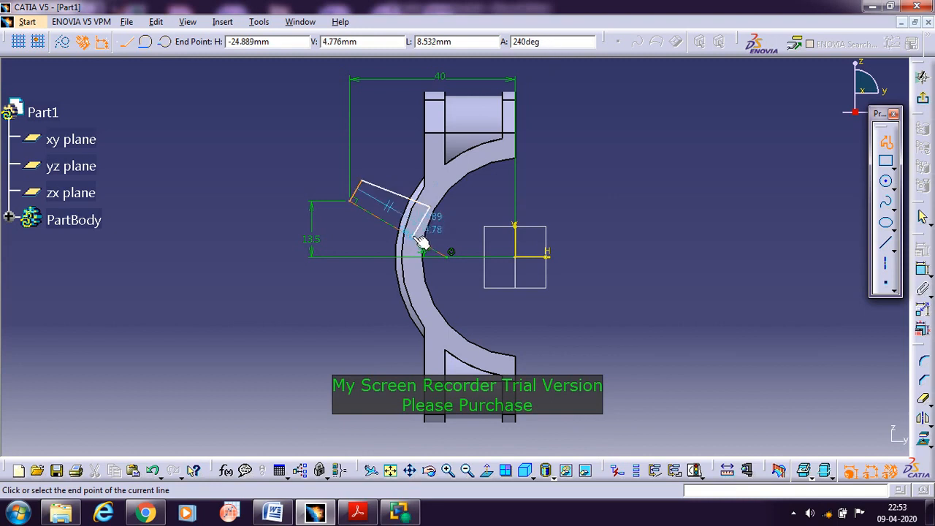
click(421, 236)
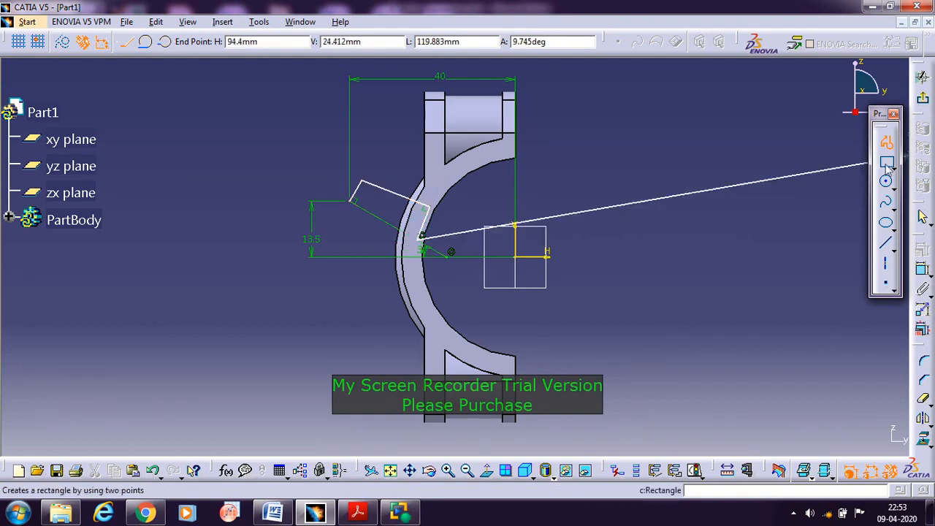
click(443, 235)
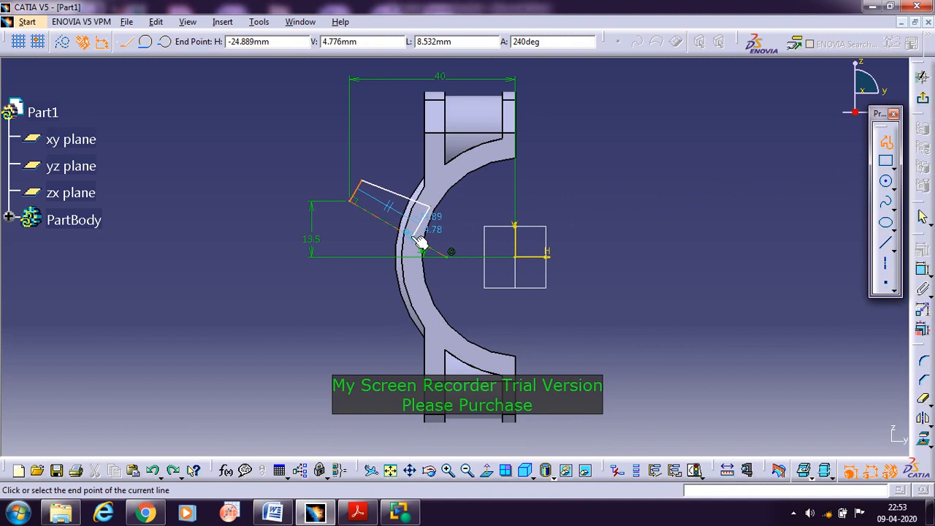
click(414, 235)
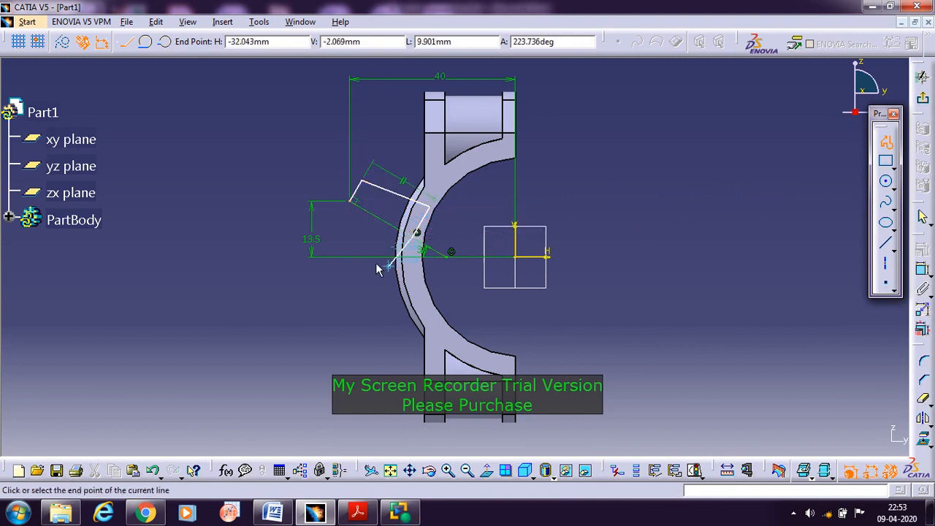
click(354, 205)
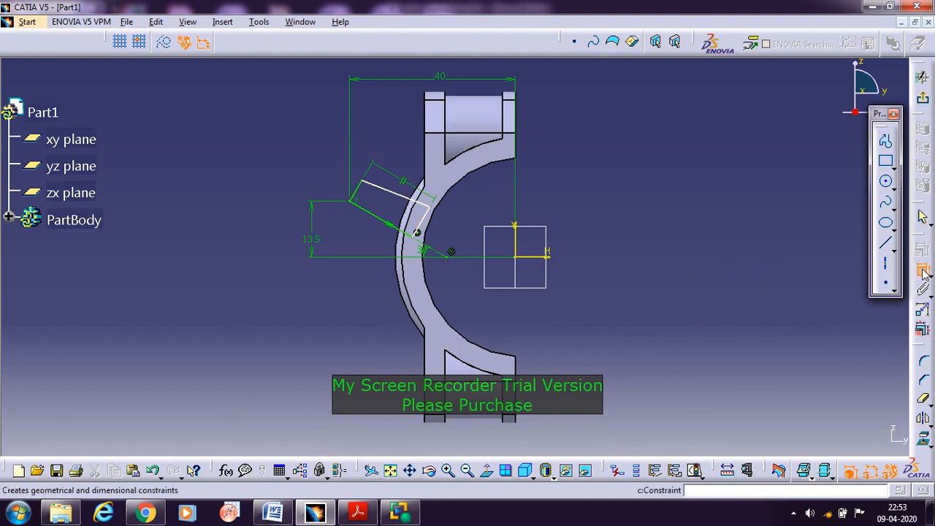
Step: Dimension the profile's short outer edge and set its length to 5 mm
click(376, 188)
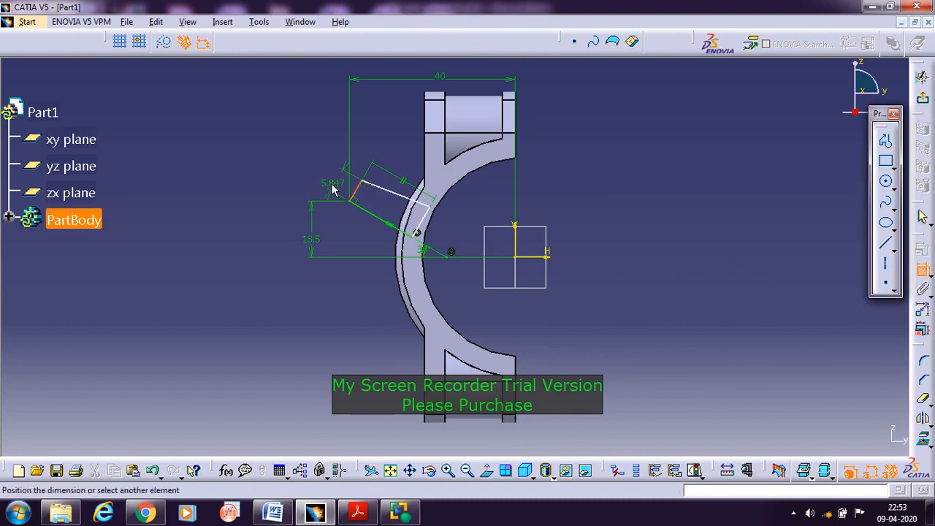
click(332, 178)
double_click(332, 177)
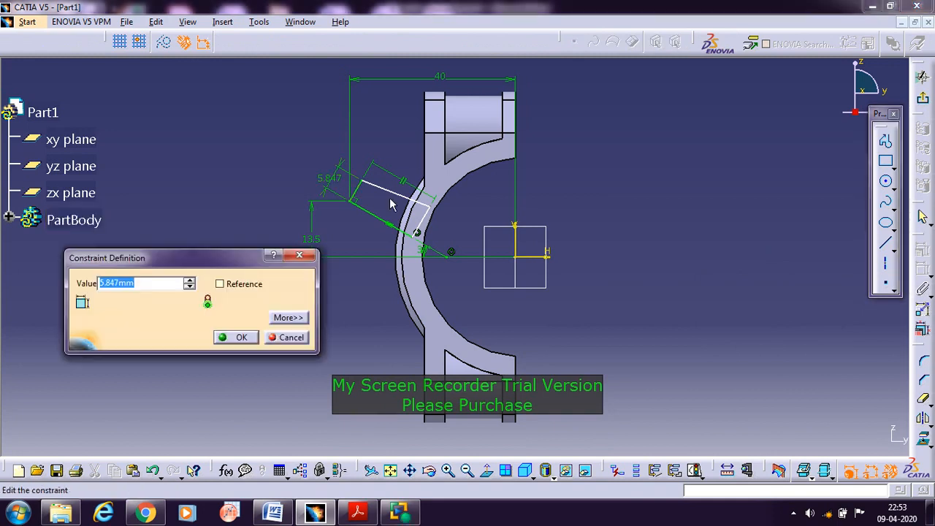
text(5)
key(Return)
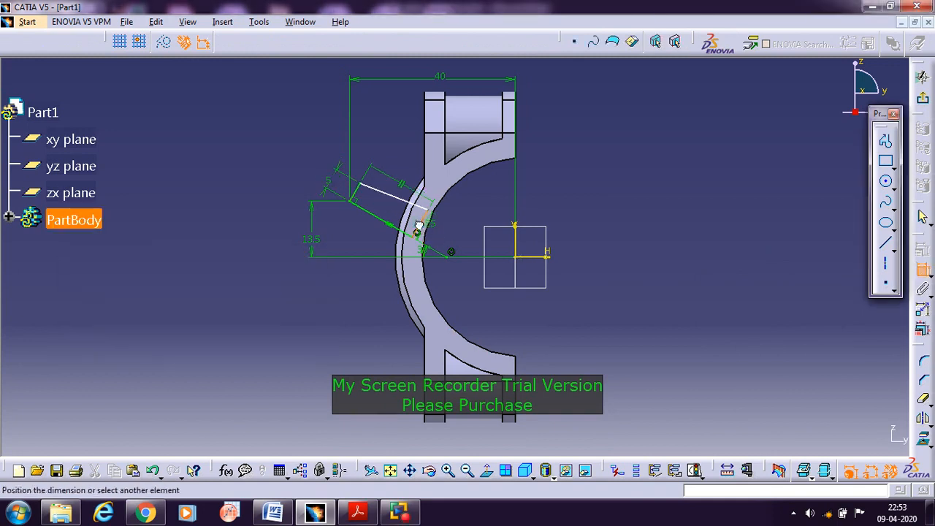
Step: Dimension the profile's inner edge inside the cap wall and set its length to 6 mm
click(438, 234)
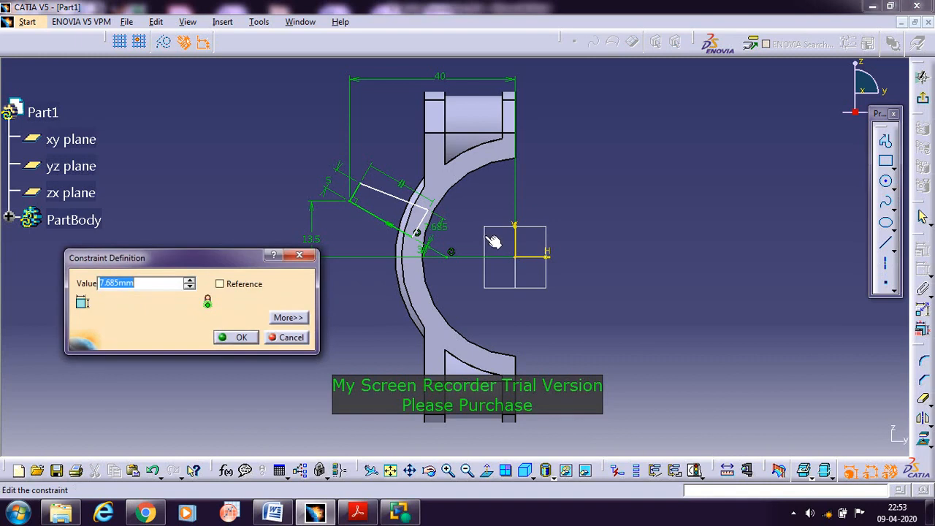
text(8)
key(Return)
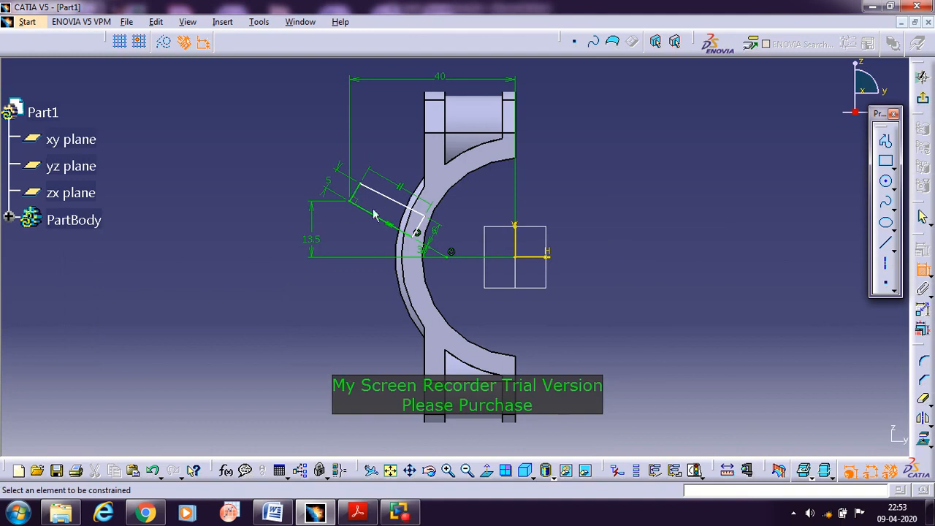
Step: Check the reference drawing and draw a line about 17 mm long inside the profile, parallel to the inclined axis, from the outer edge to the inner edge
click(274, 515)
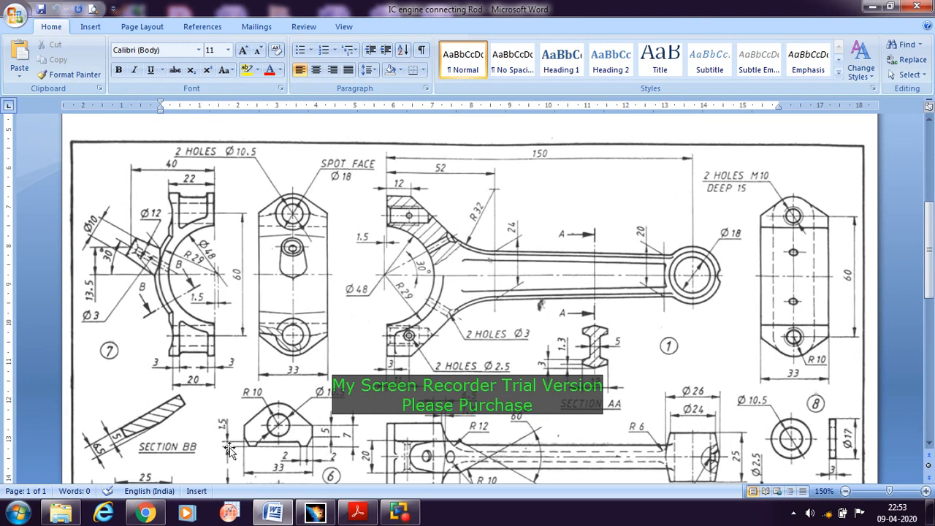
click(314, 513)
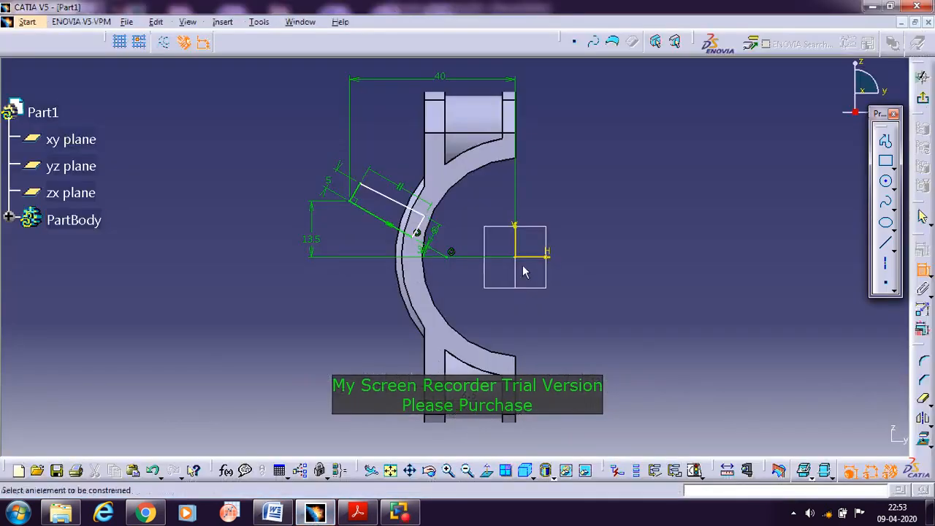
click(885, 241)
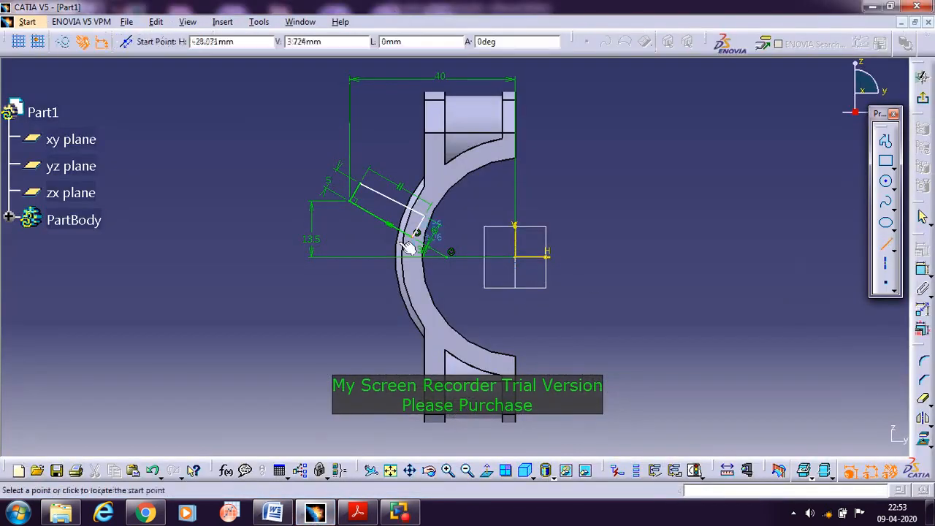
click(356, 192)
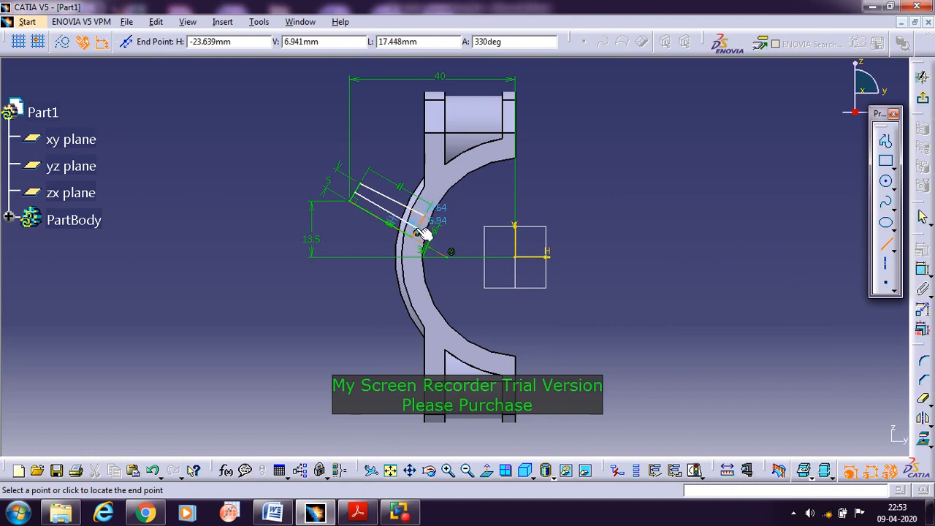
click(422, 230)
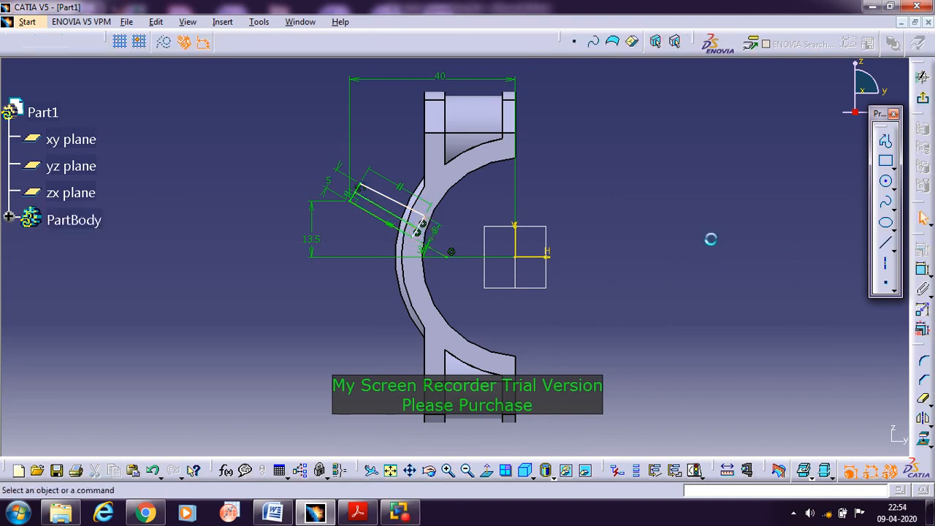
Step: Try to dimension the distance between the inner parallel line and the profile edge on the inclined axis
click(921, 270)
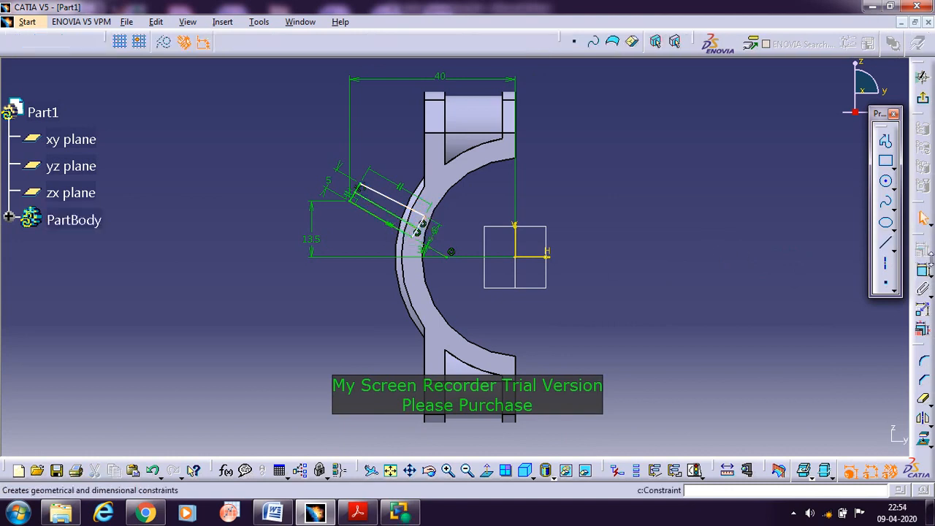
click(381, 211)
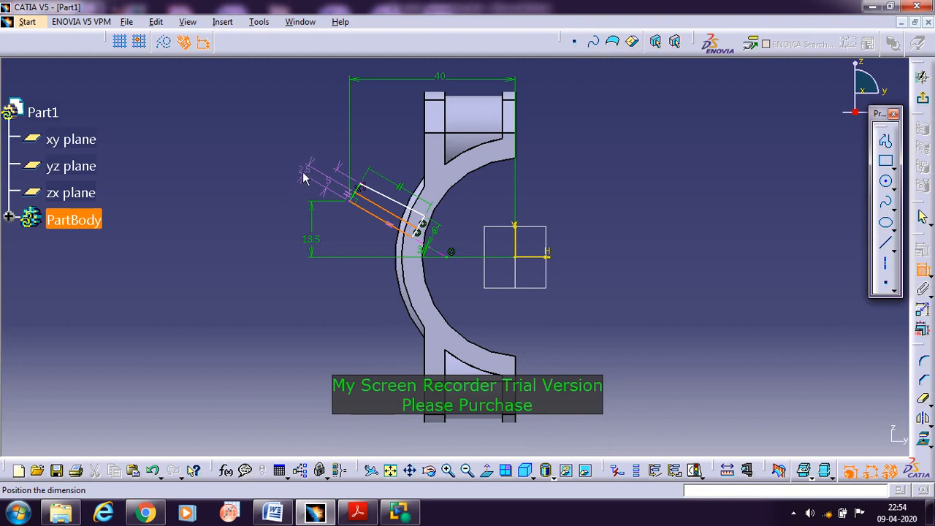
click(299, 169)
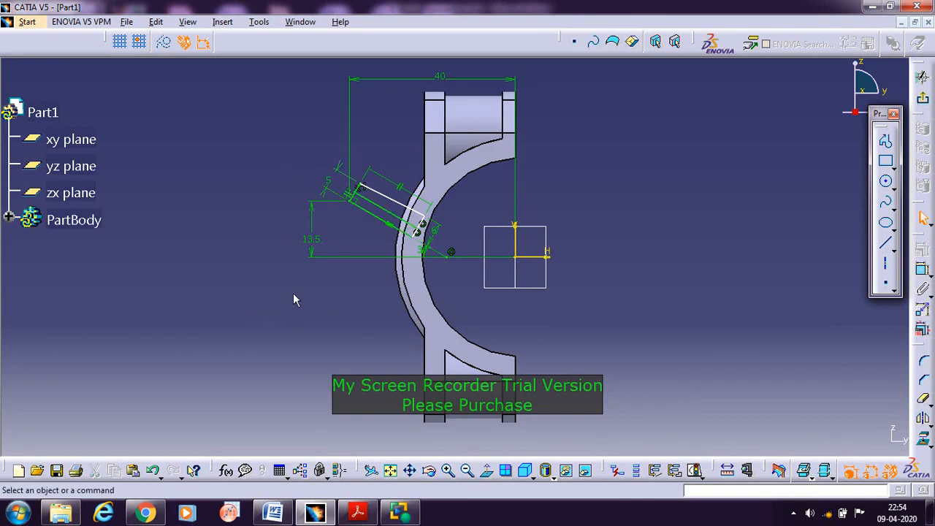
mouse_move(305, 320)
middle_down()
mouse_move(319, 327)
mouse_move(380, 270)
middle_up()
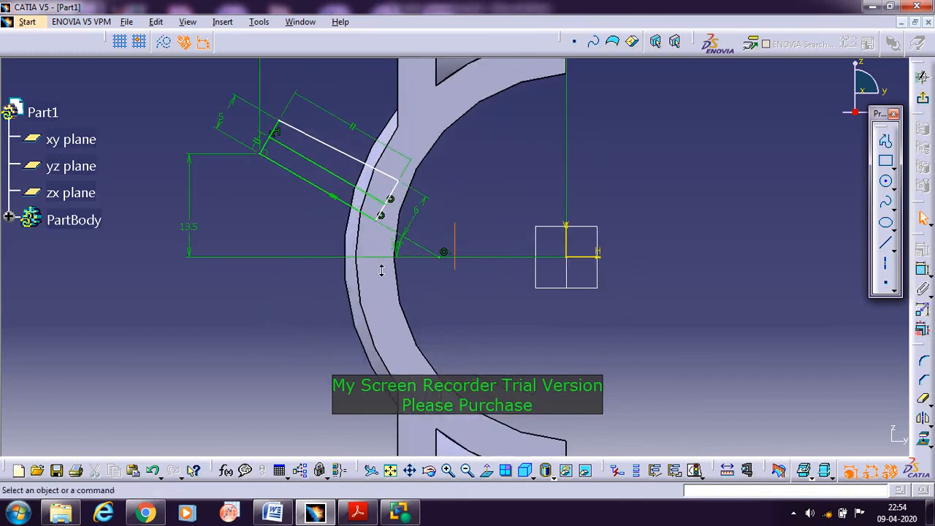
double_click(256, 140)
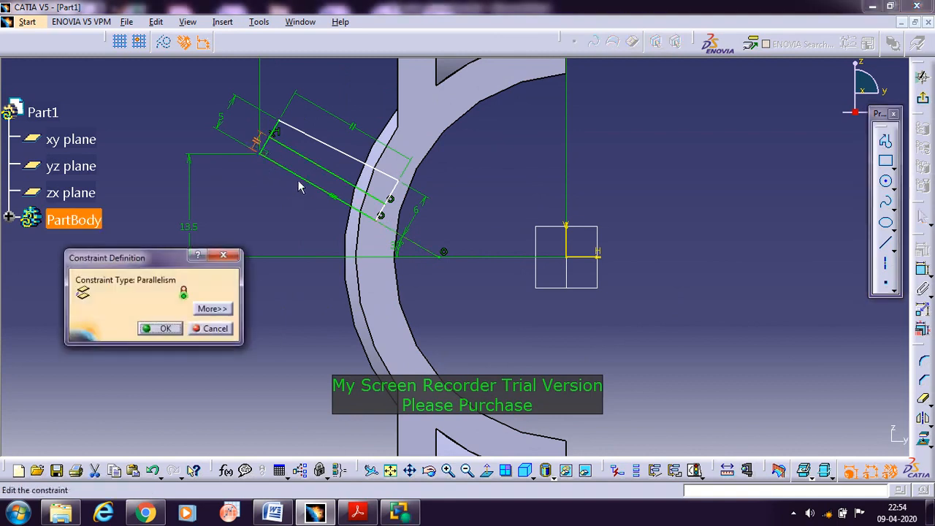
click(161, 328)
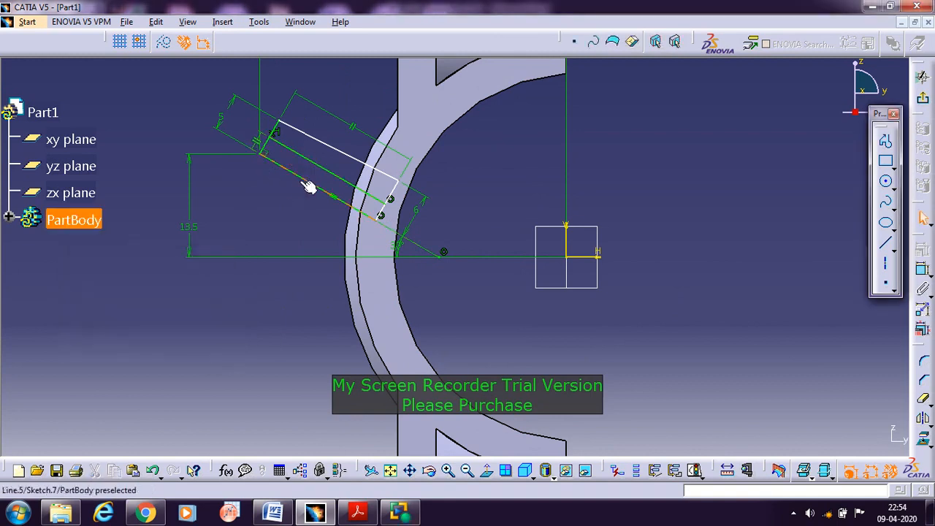
click(922, 269)
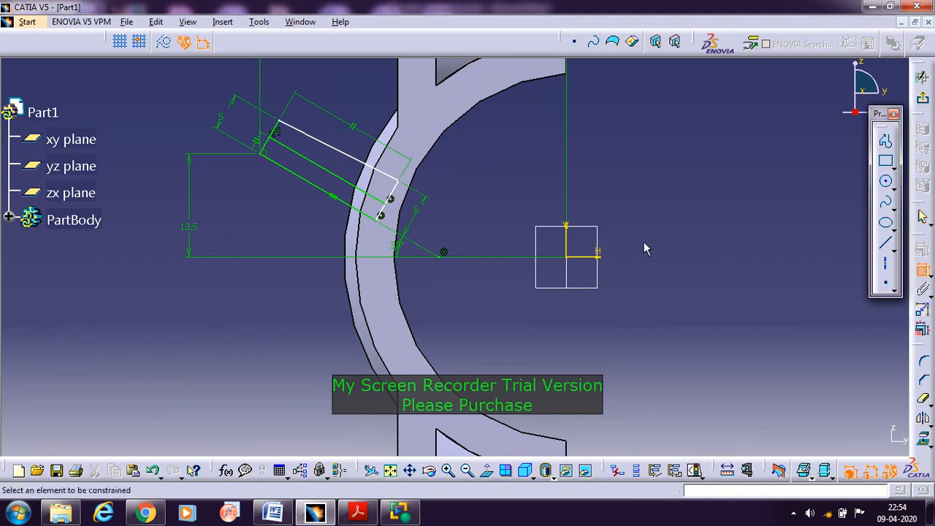
click(330, 175)
click(310, 182)
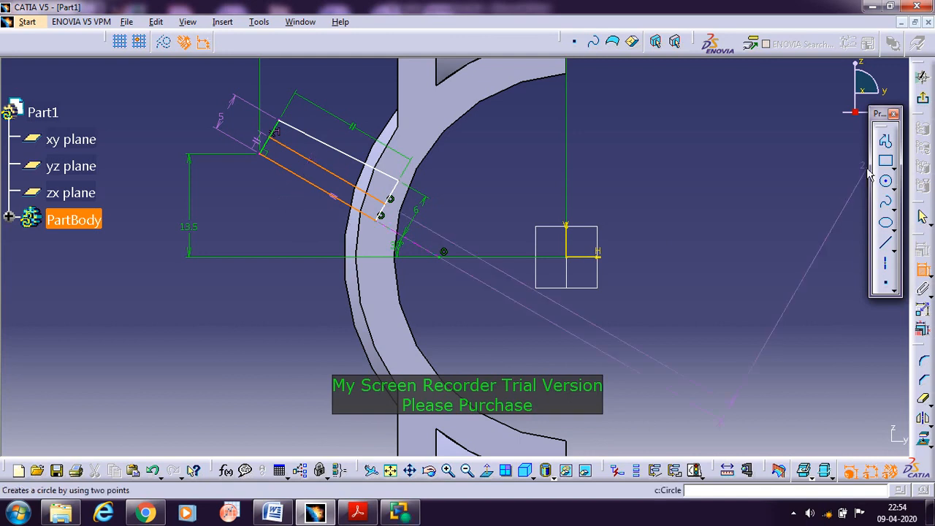
click(922, 217)
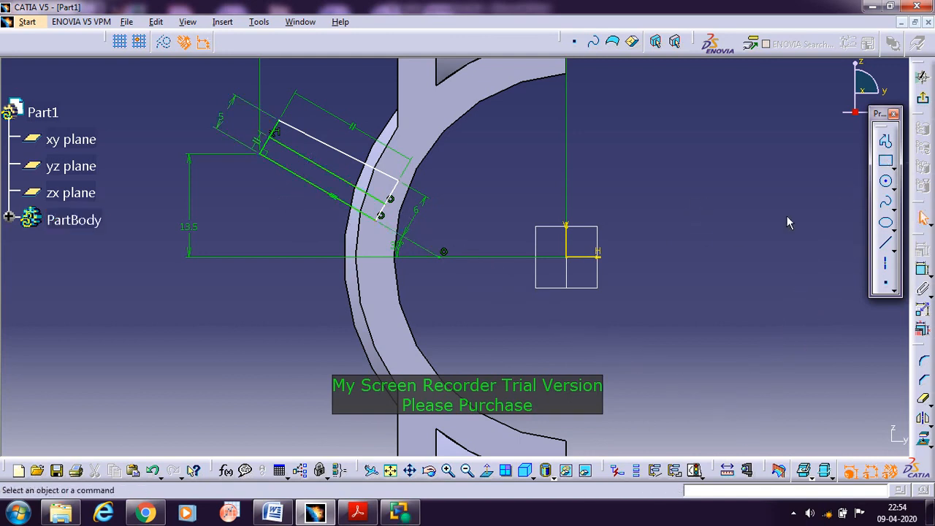
Step: Delete the inner parallel line and redraw it closer to the inclined axis, running from the profile's outer edge to its inner edge
click(329, 173)
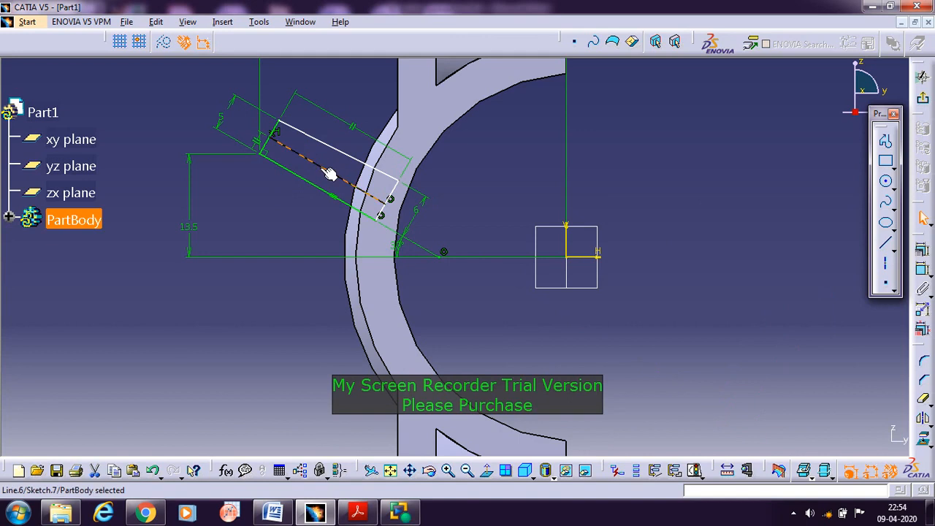
key(Delete)
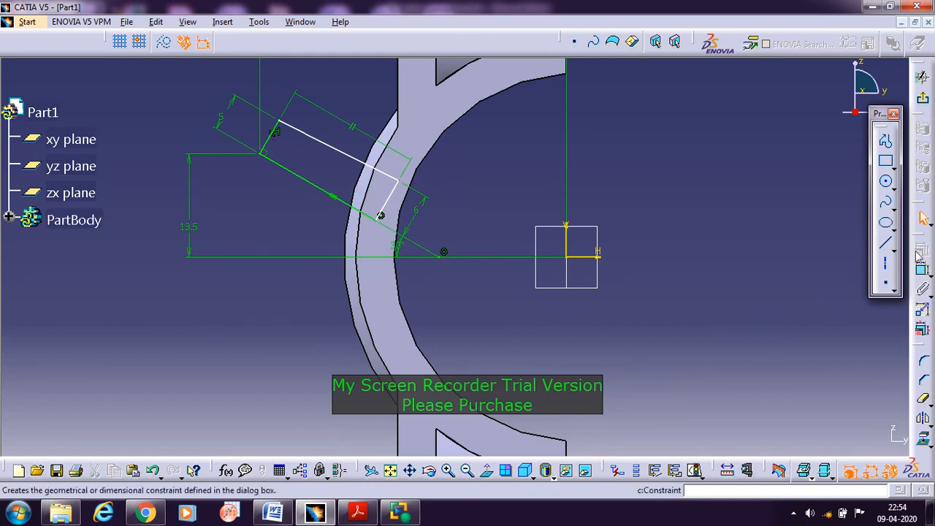
click(885, 243)
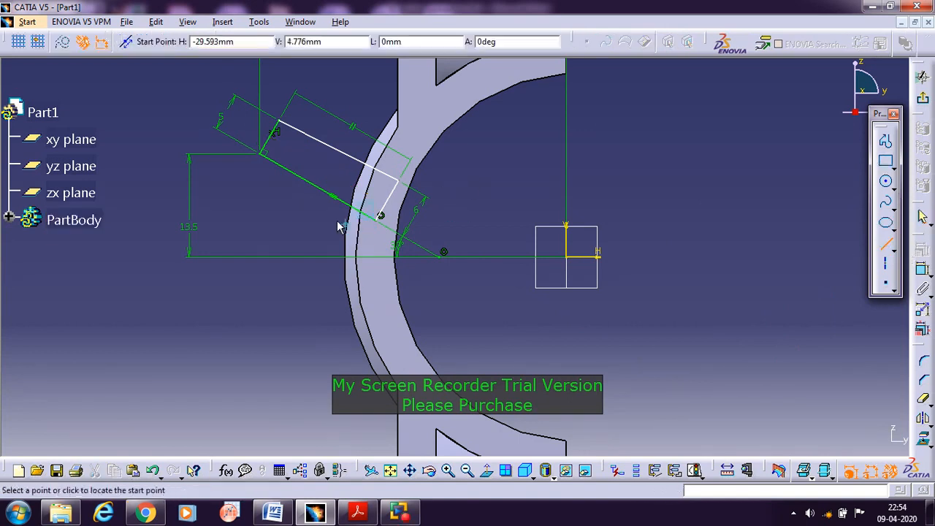
click(271, 149)
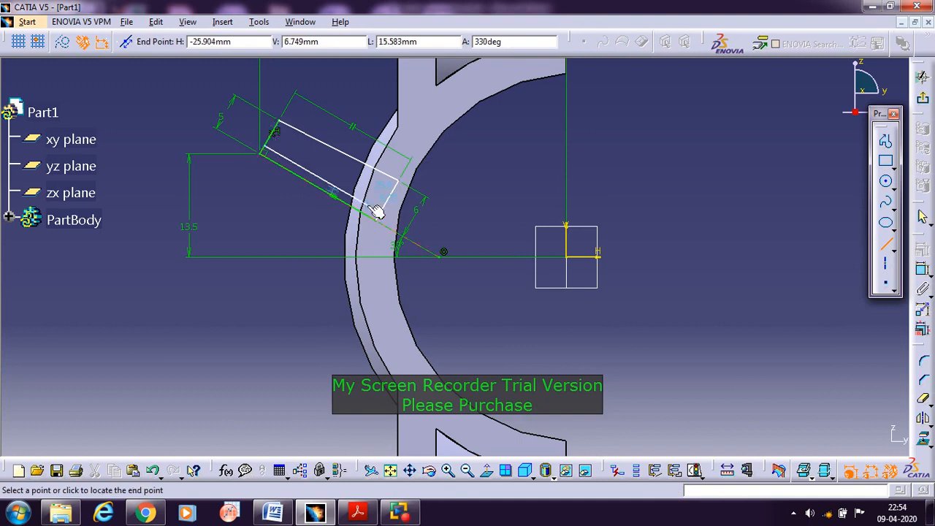
click(385, 216)
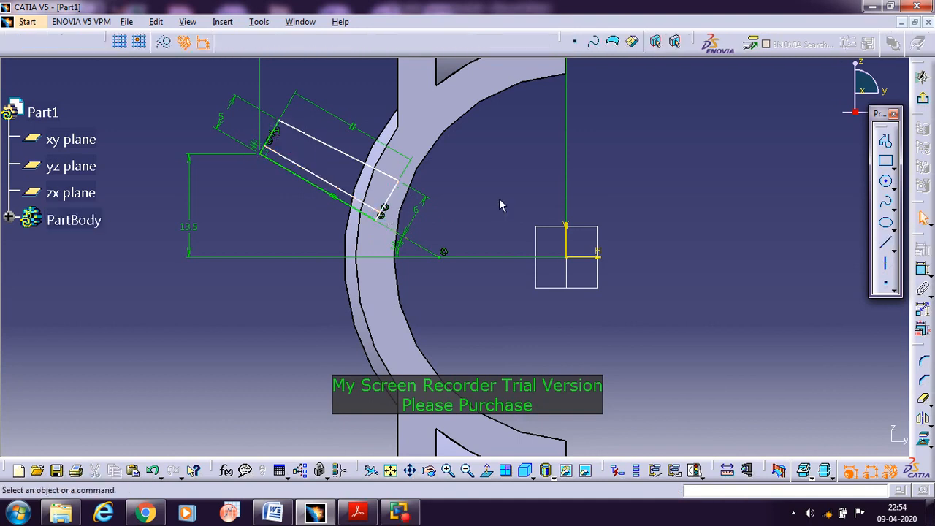
Step: Dimension the distance between the profile's inner parallel line and the inclined axis and set it to 1.5 mm
click(921, 264)
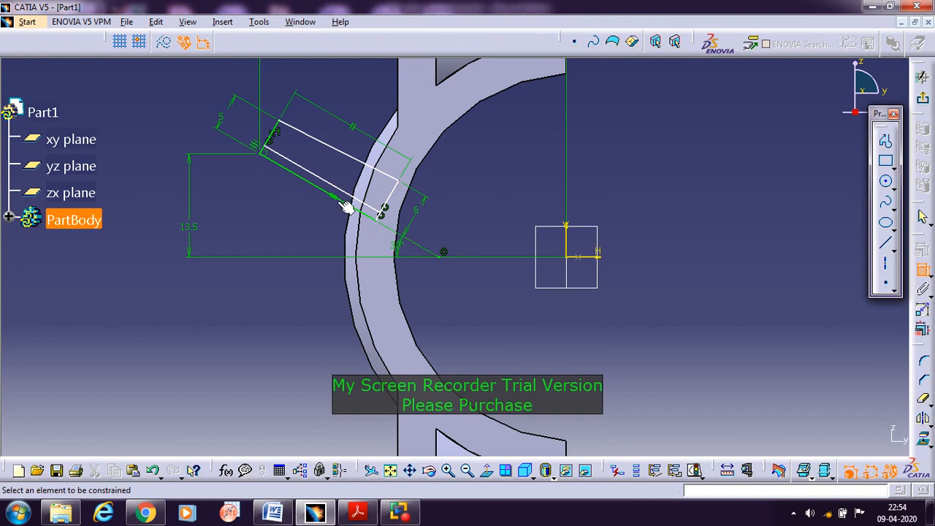
click(318, 179)
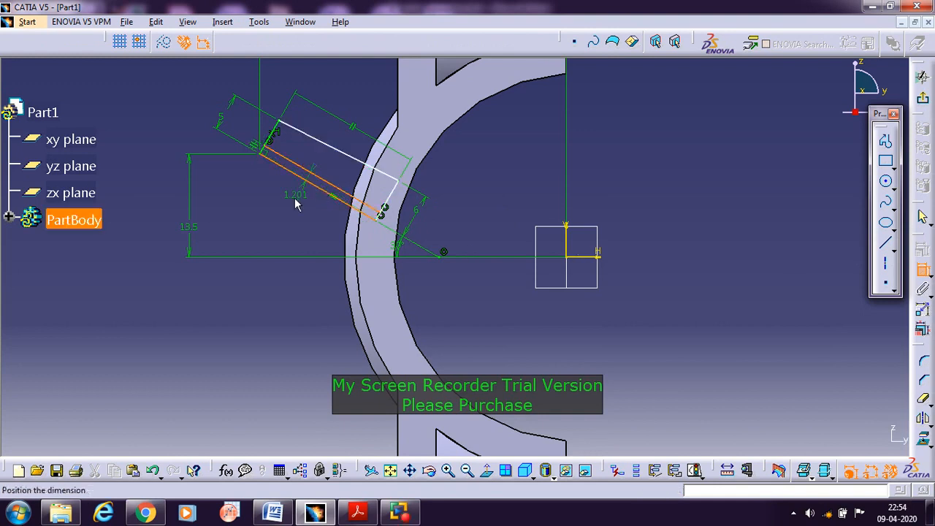
click(299, 193)
double_click(300, 193)
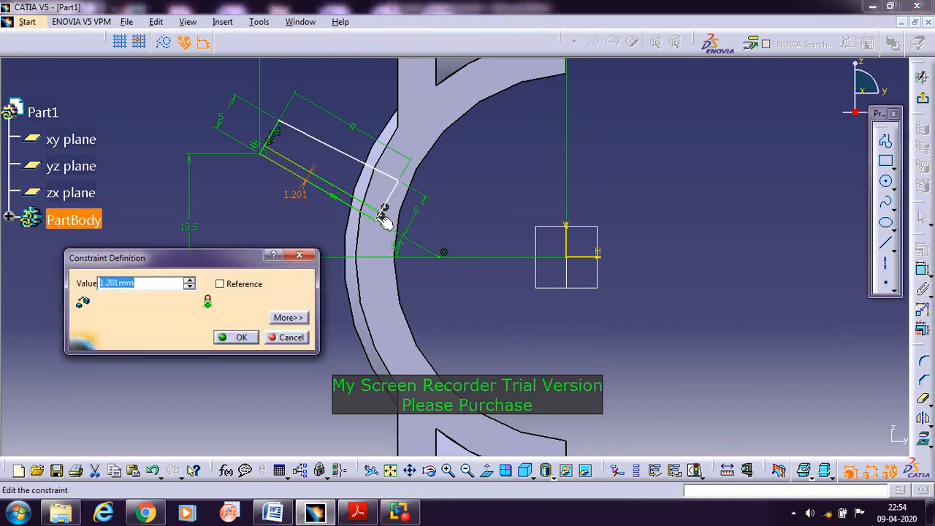
text(1.5)
key(Return)
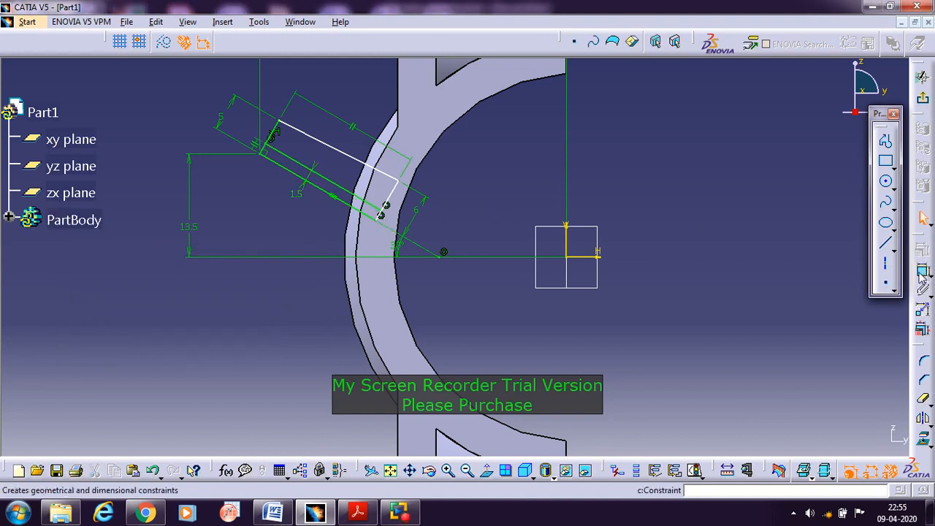
Step: Quick Trim the outer and inner edge segments between the parallel line and the inclined axis, accepting the constraint changes
click(922, 399)
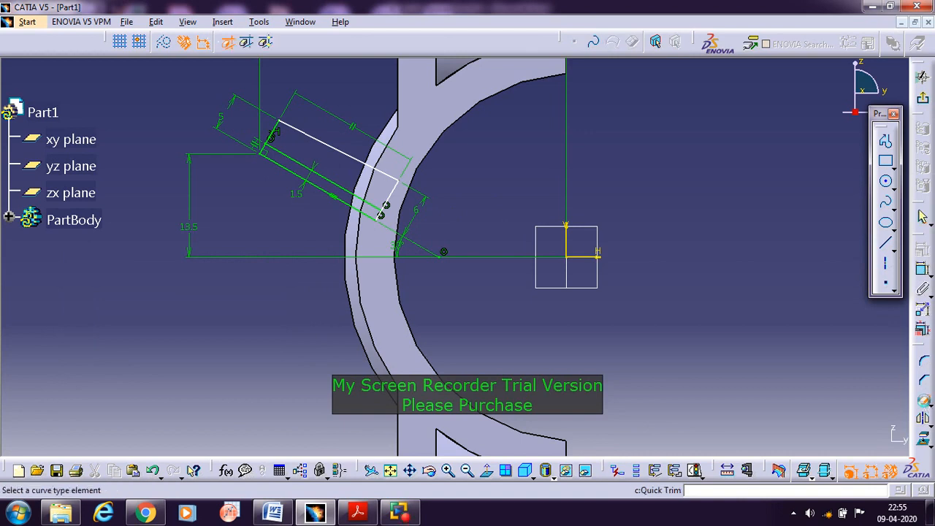
click(270, 153)
click(470, 287)
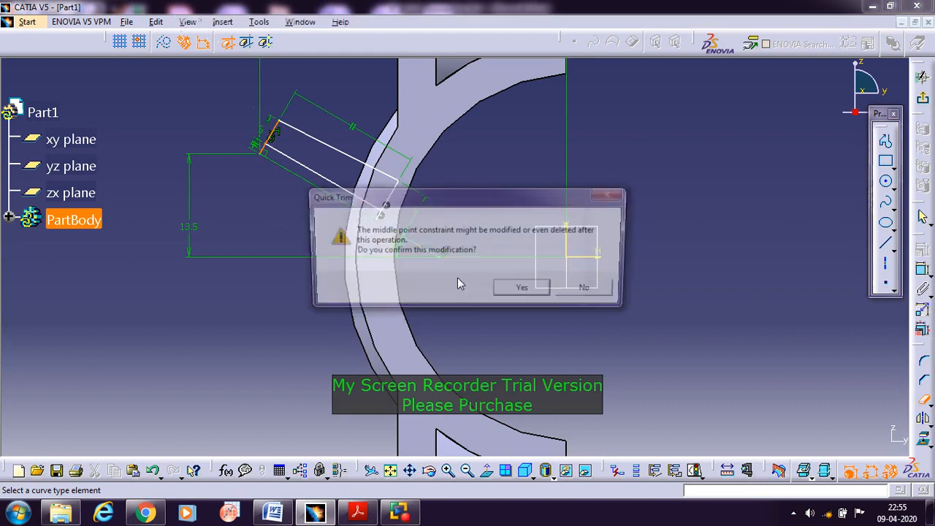
click(520, 289)
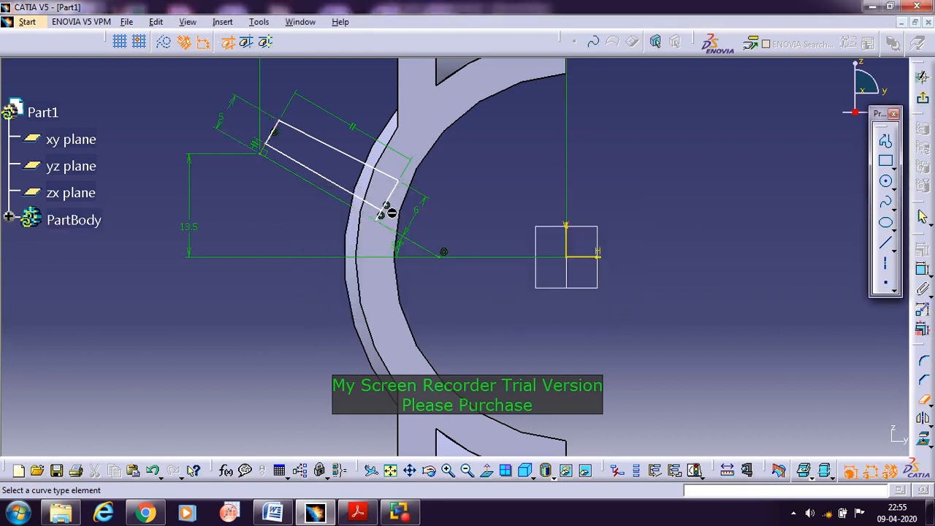
click(385, 209)
click(485, 286)
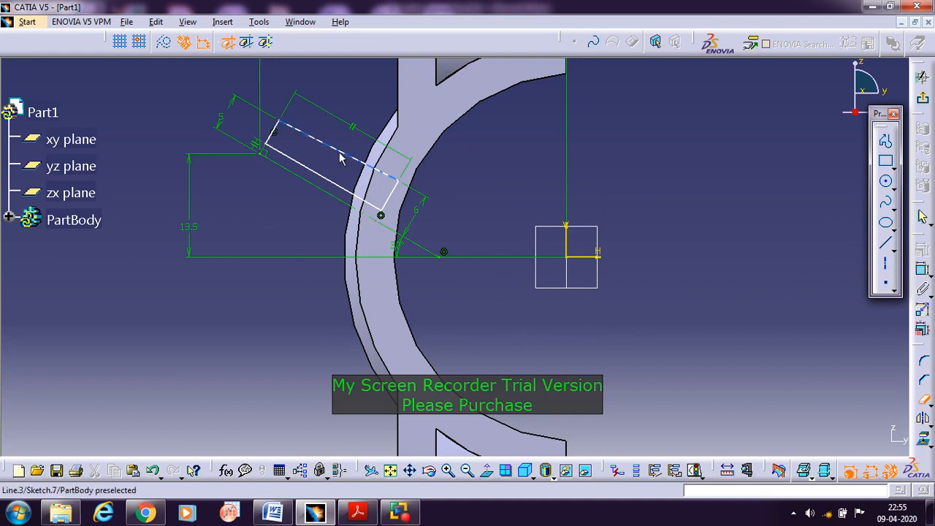
Step: Exit the sketch and revolve the boss profile into a shaft with a first angle of 360° and a second angle of 0°
click(923, 100)
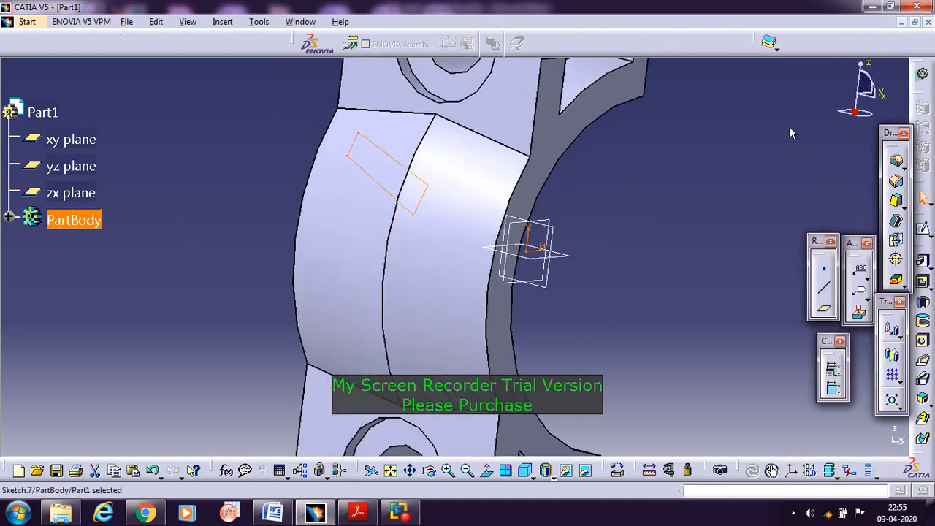
click(924, 304)
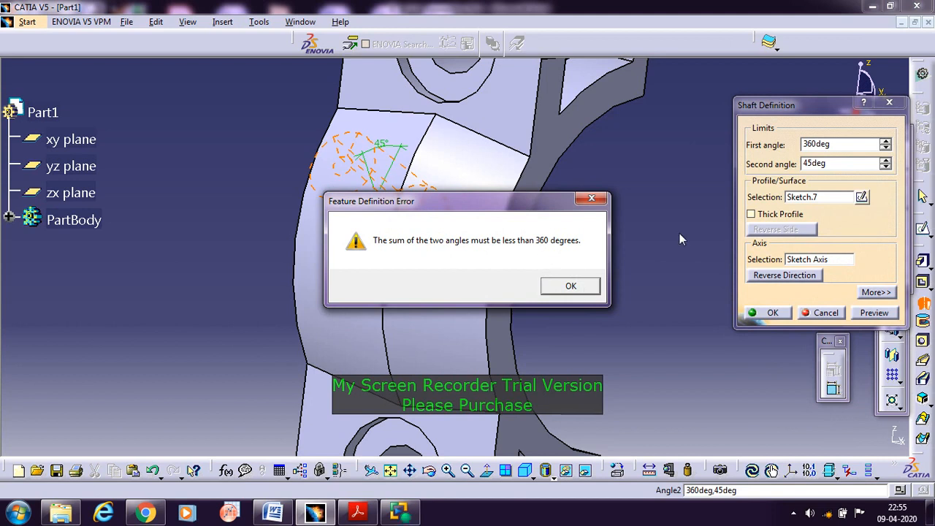
click(570, 287)
key(Tab)
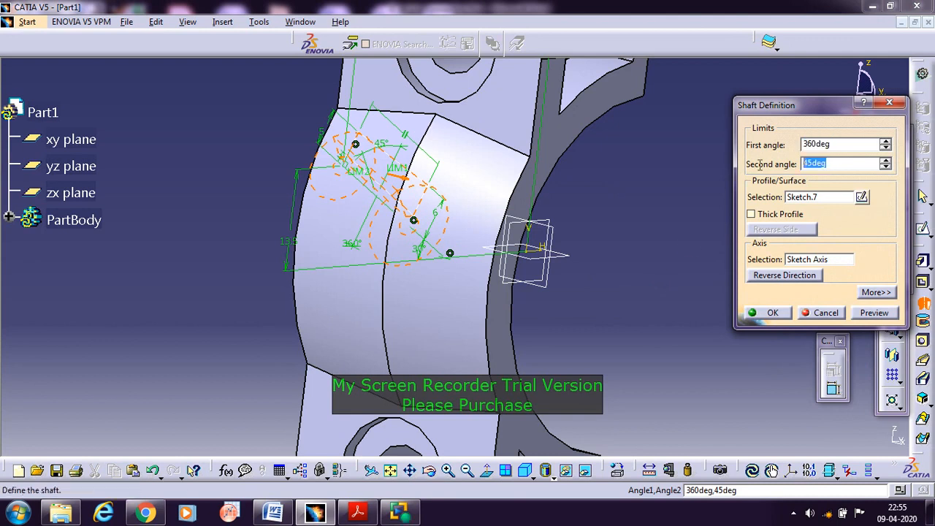
text(0)
click(874, 312)
click(773, 312)
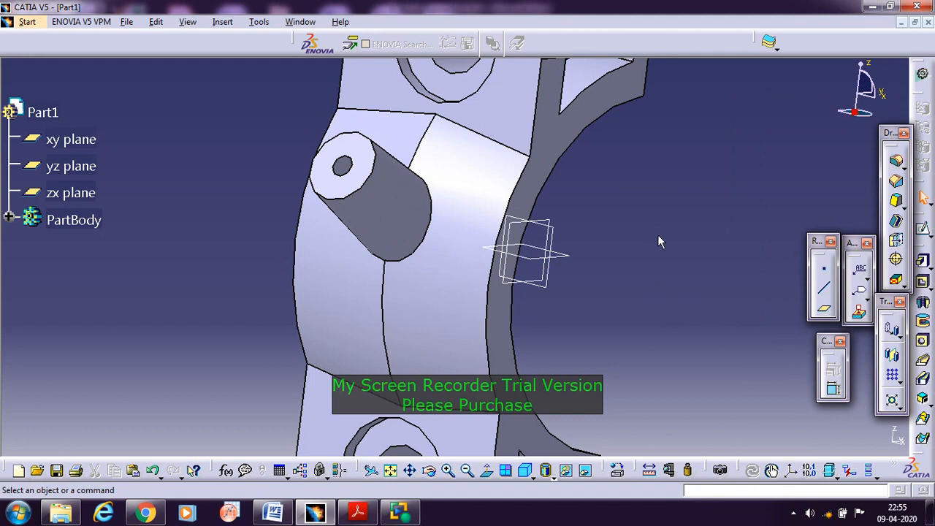
Step: Check the reference drawing and chamfer the hole edge on the boss's outer face with a length of 2 mm at 45°
click(284, 514)
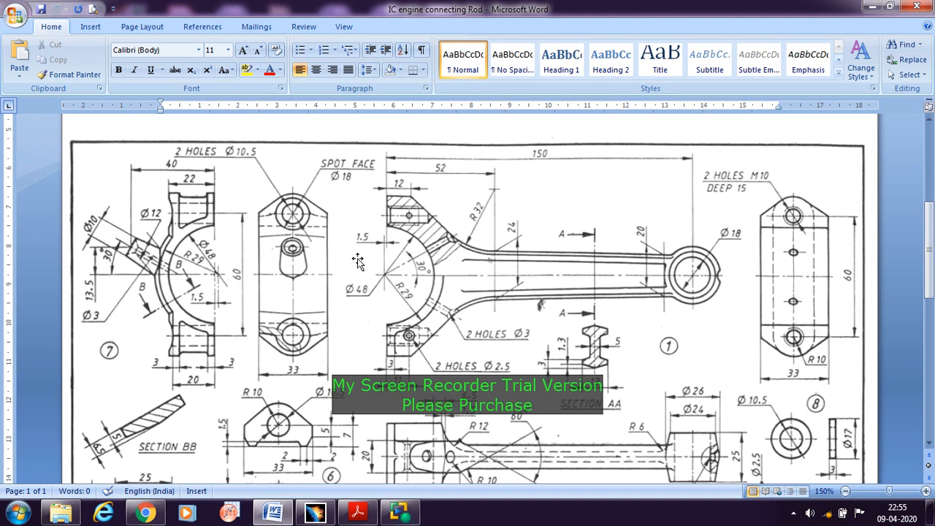
click(314, 512)
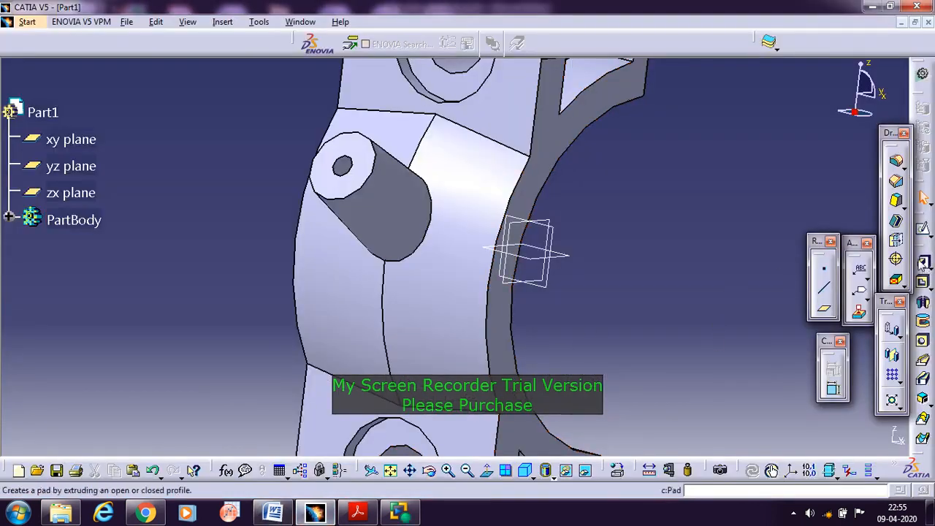
click(896, 183)
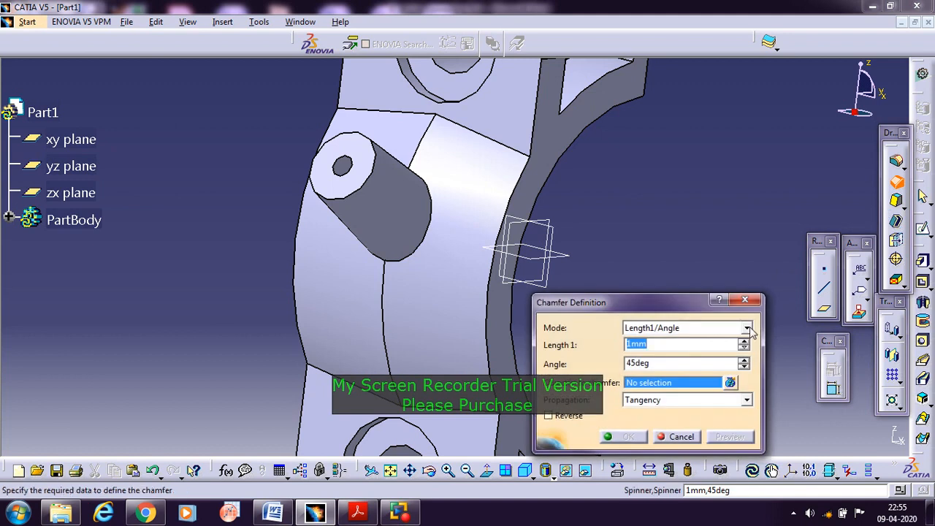
click(343, 167)
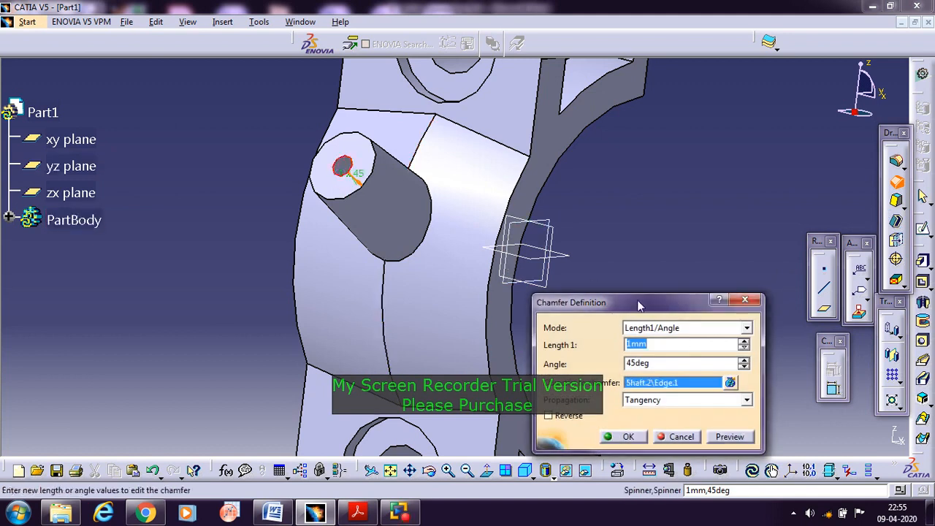
text(2)
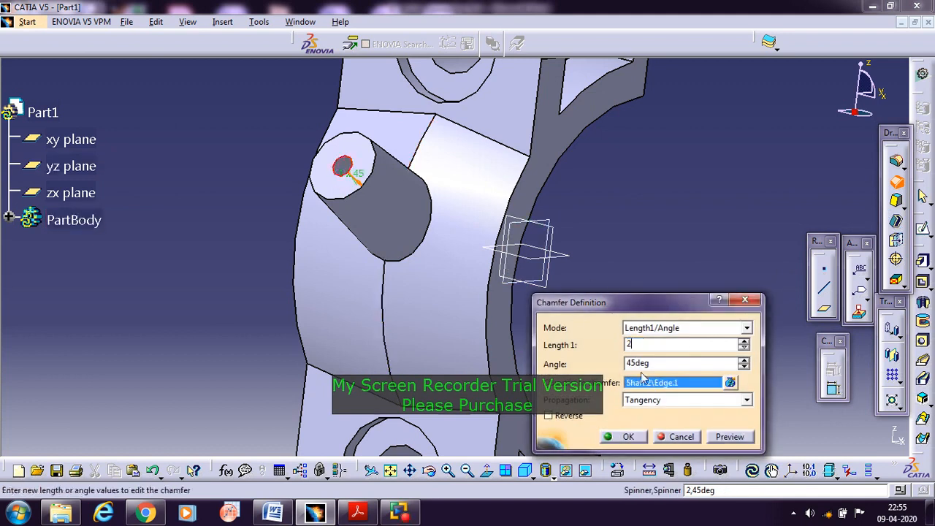
click(730, 437)
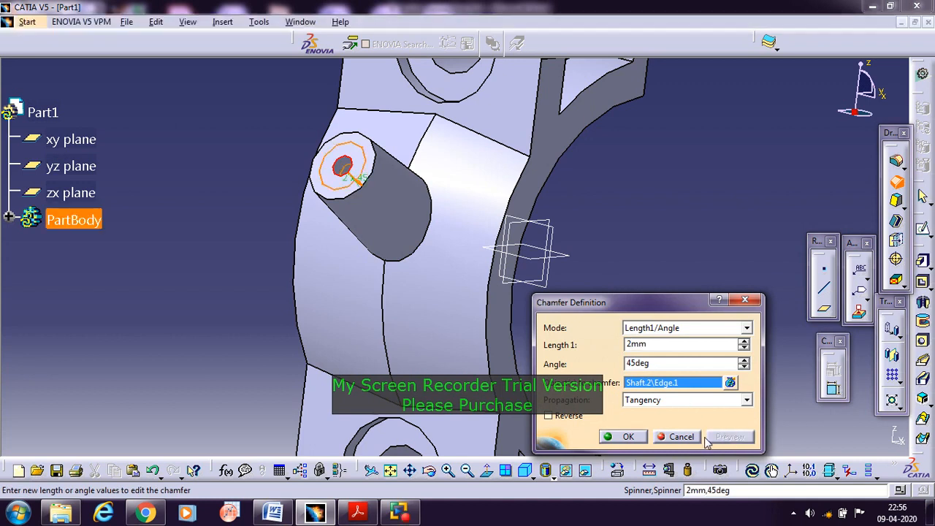
click(638, 437)
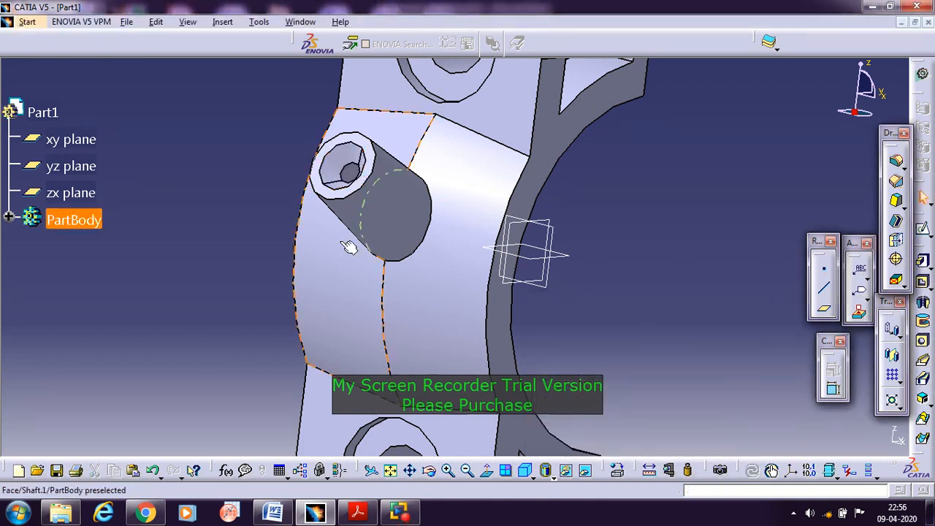
click(760, 275)
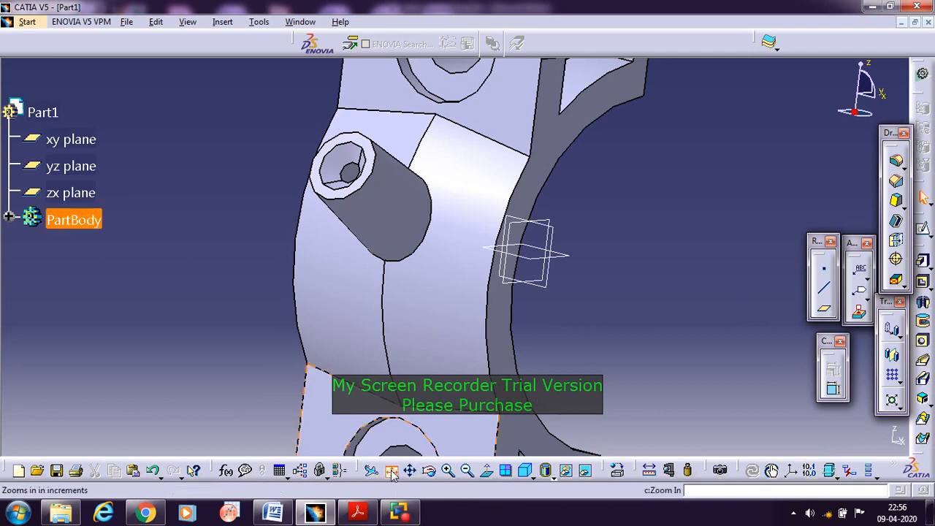
Step: Compare the whole cap with the reference drawing and examine the boss and bore from several sides
click(466, 470)
click(389, 471)
click(272, 513)
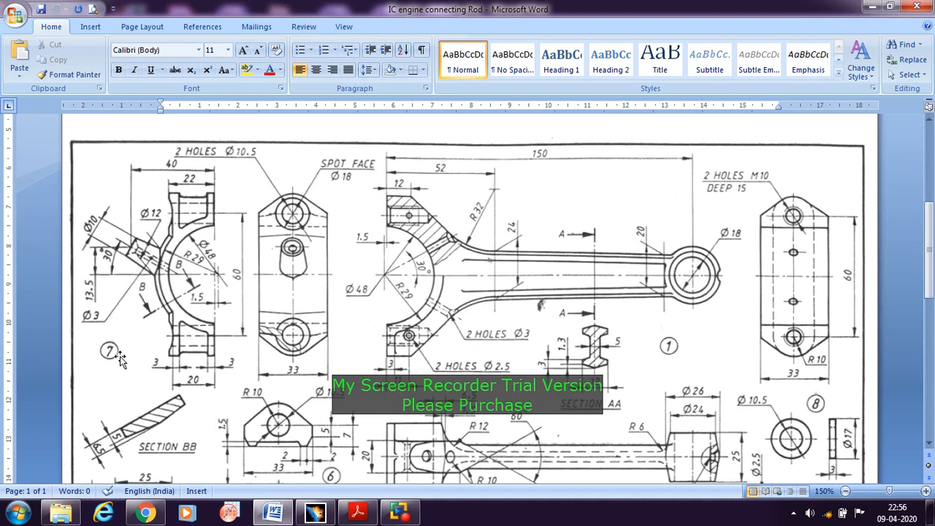
click(314, 513)
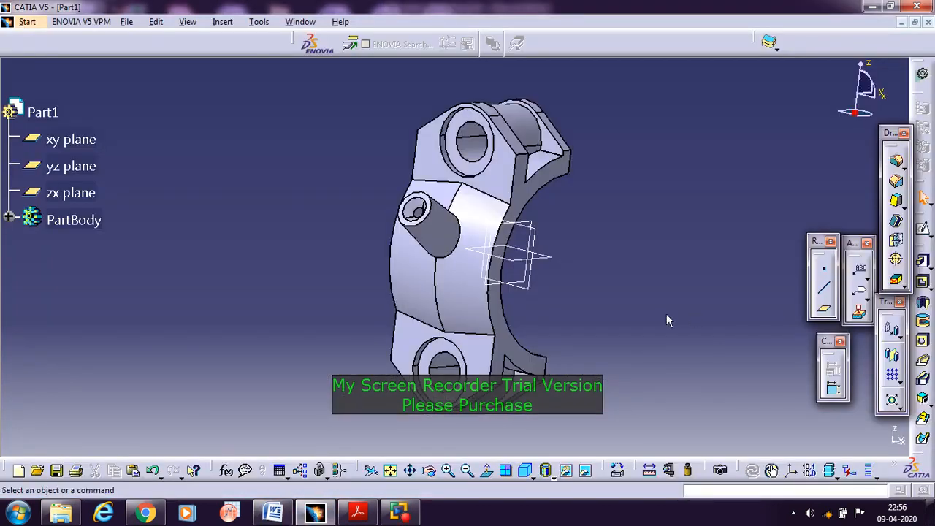
middle_drag(666, 313, 442, 267)
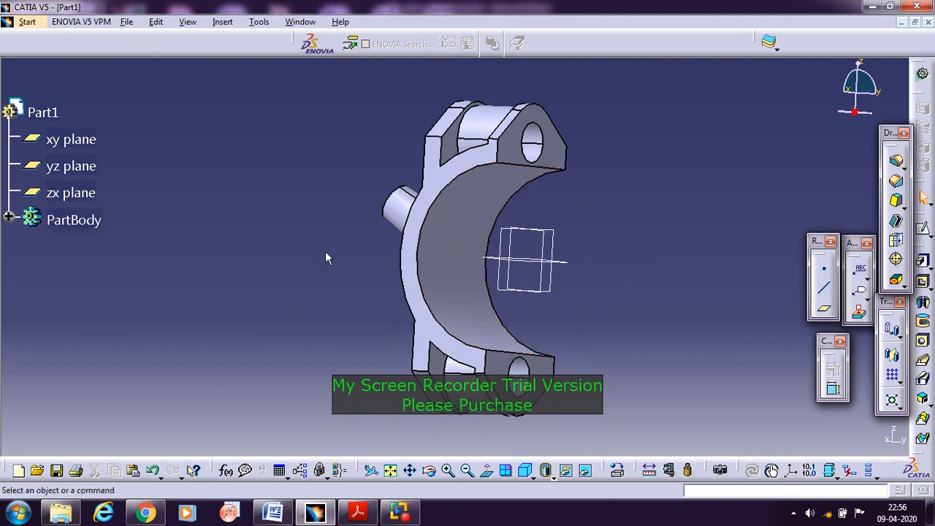
middle_drag(322, 252, 441, 286)
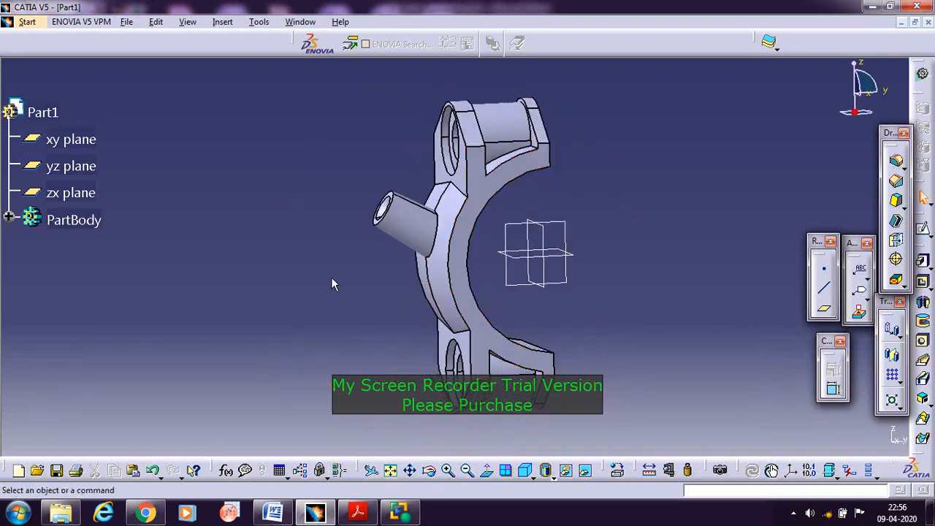
Step: Reopen the boss's Sketch.7 for editing and inspect the line definition of the profile's inner edge
click(8, 217)
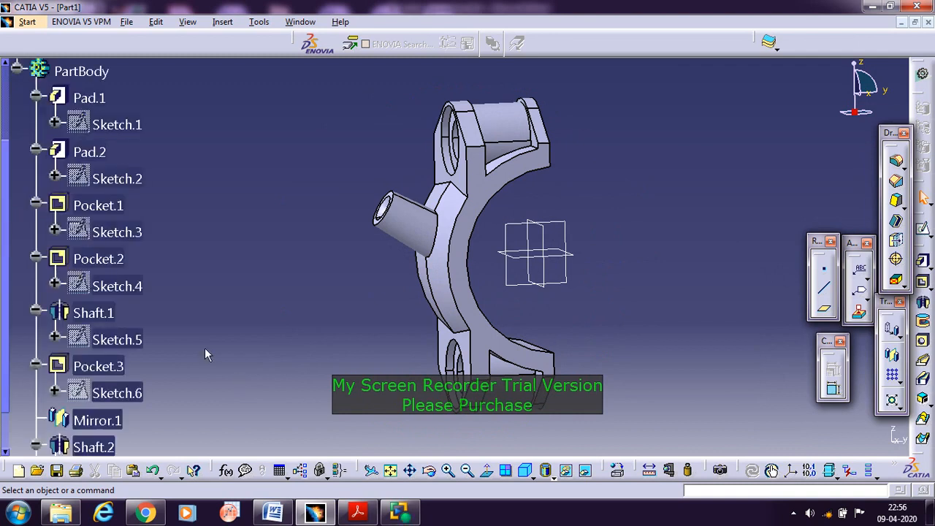
scroll(204, 347, down, 3)
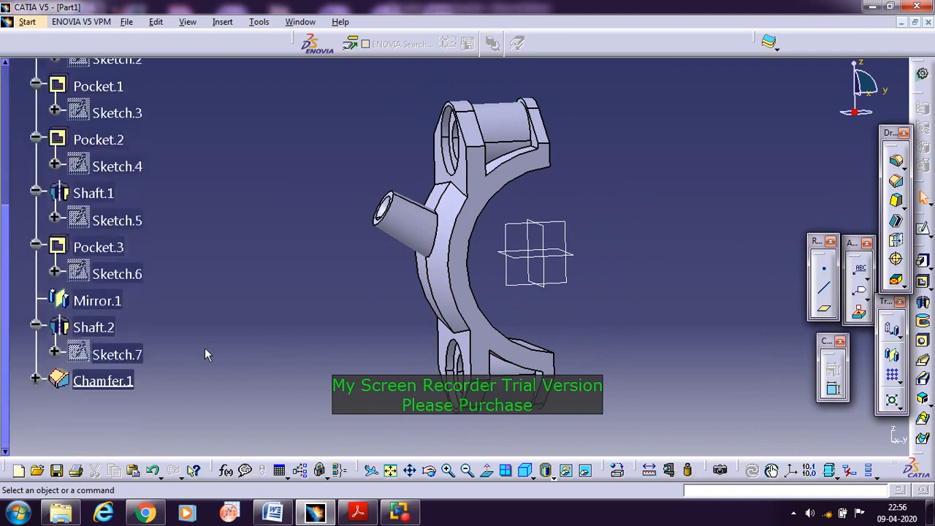
right_click(114, 358)
mouse_move(154, 345)
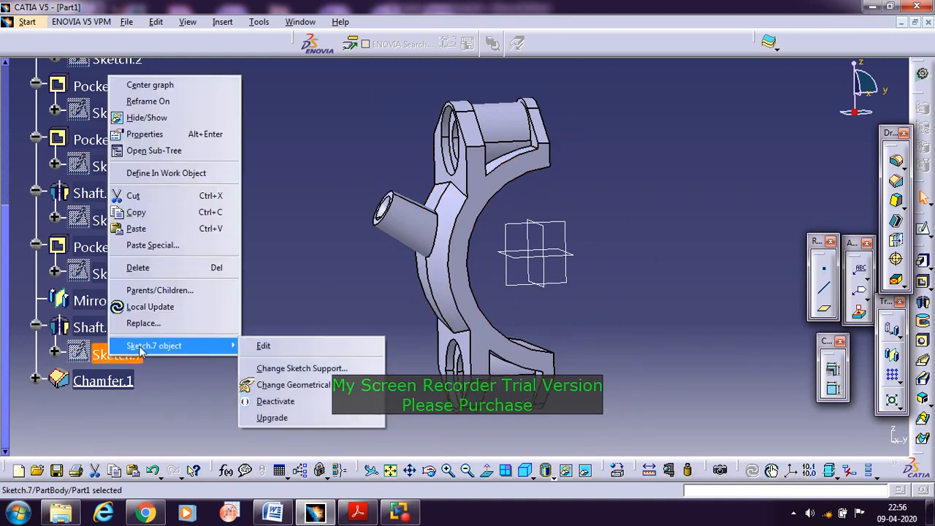
click(292, 349)
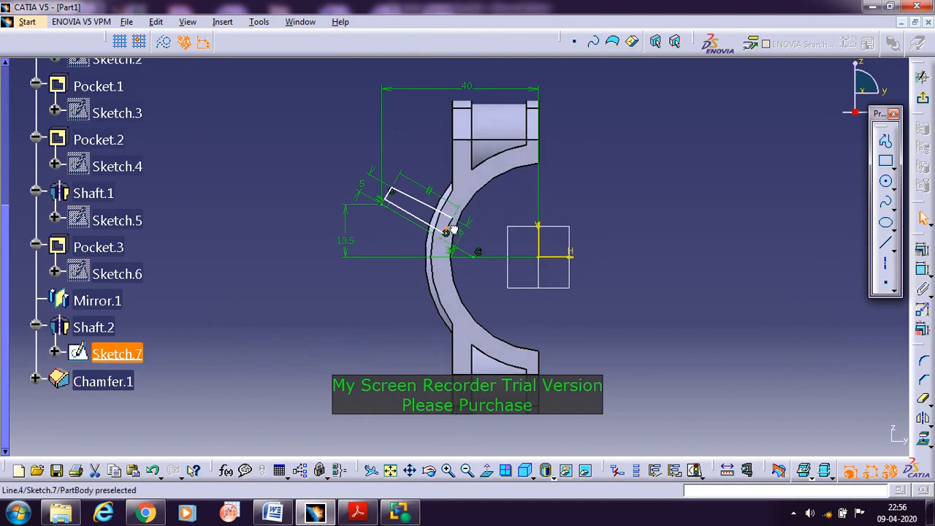
click(632, 310)
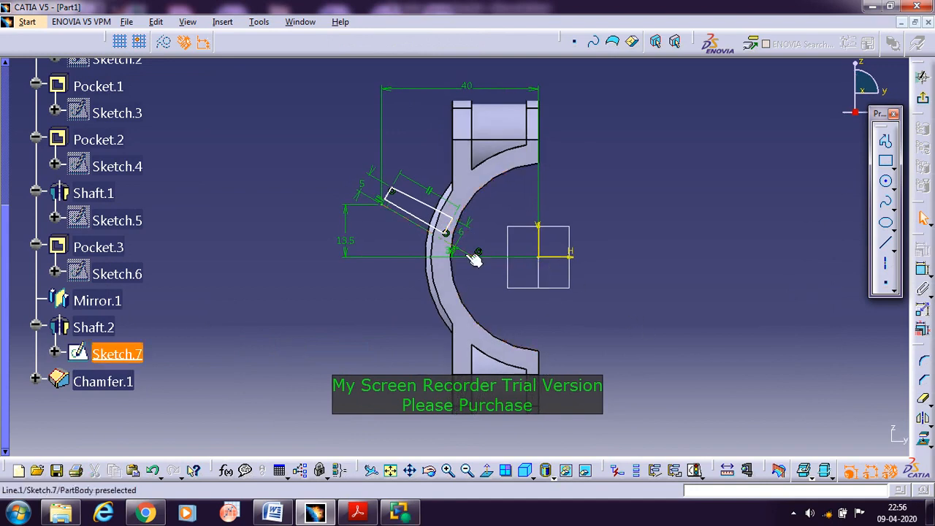
double_click(452, 225)
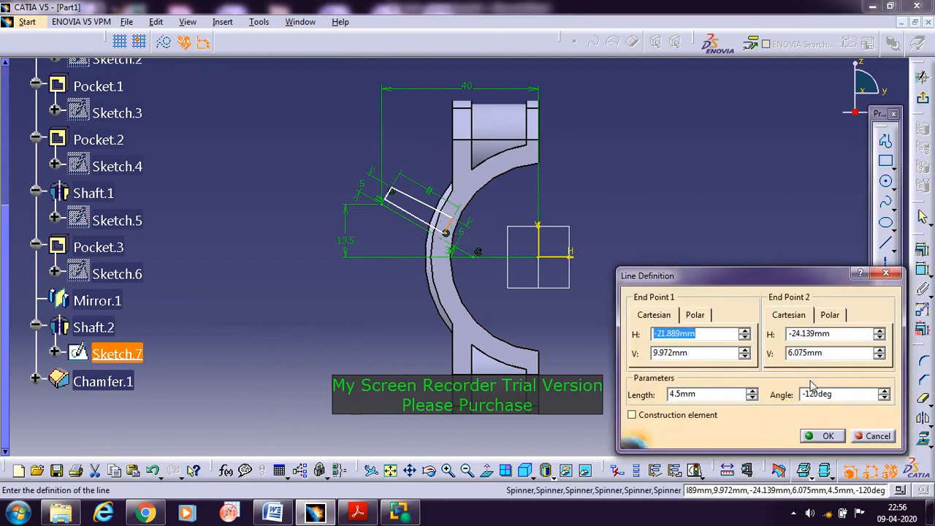
click(823, 436)
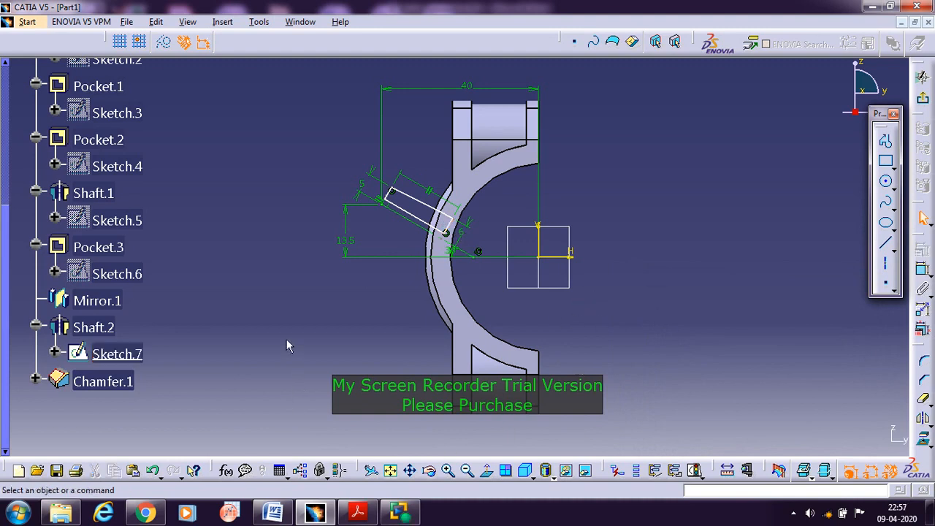
Step: Sketch a line about 8.5 mm long inside the bore, parallel to the boss profile's inner edge
middle_drag(286, 346, 379, 241)
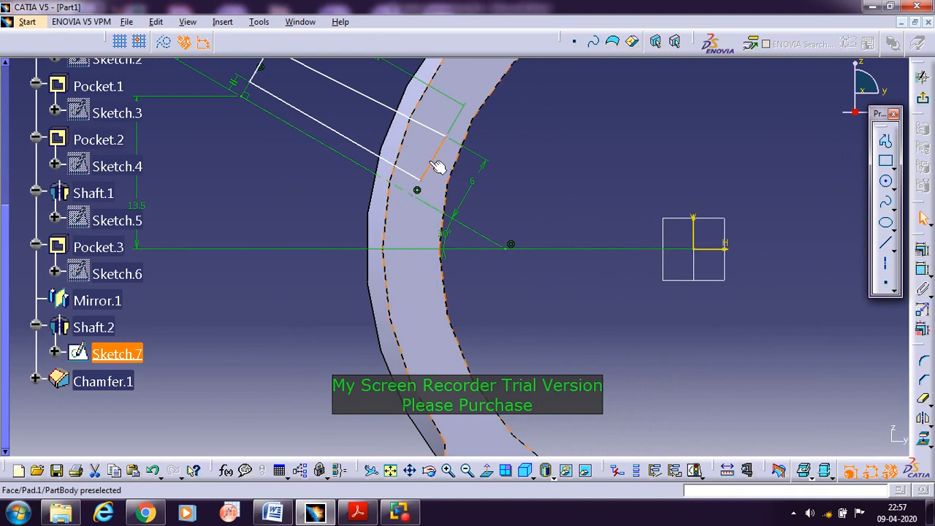
click(430, 163)
middle_drag(577, 154, 568, 217)
click(542, 242)
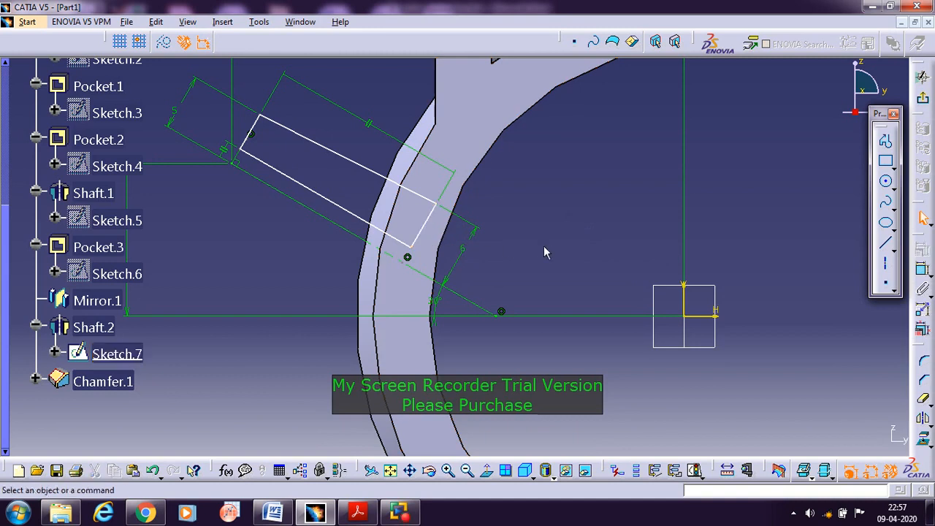
click(887, 246)
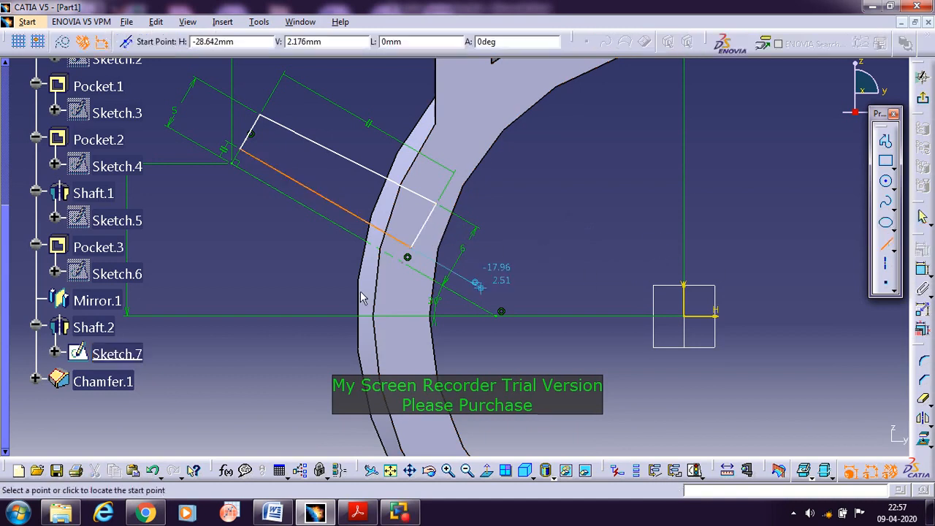
click(513, 221)
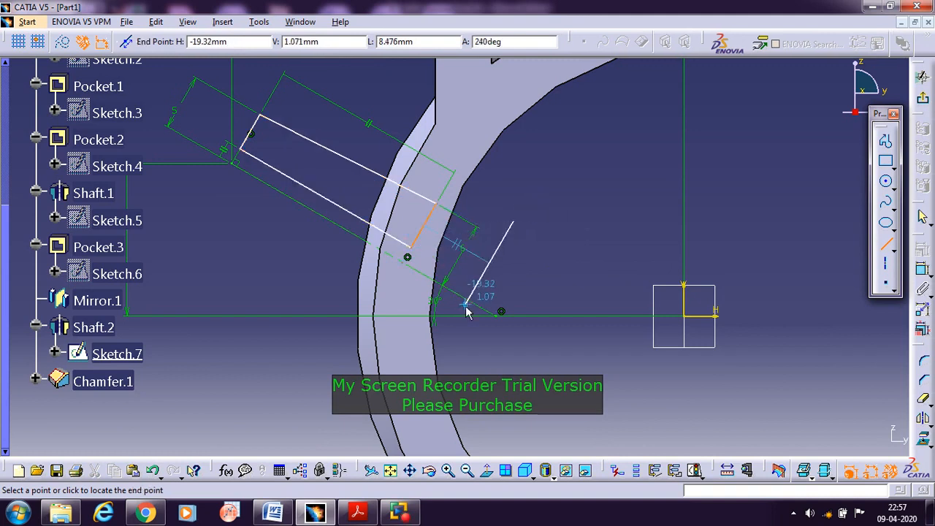
click(466, 307)
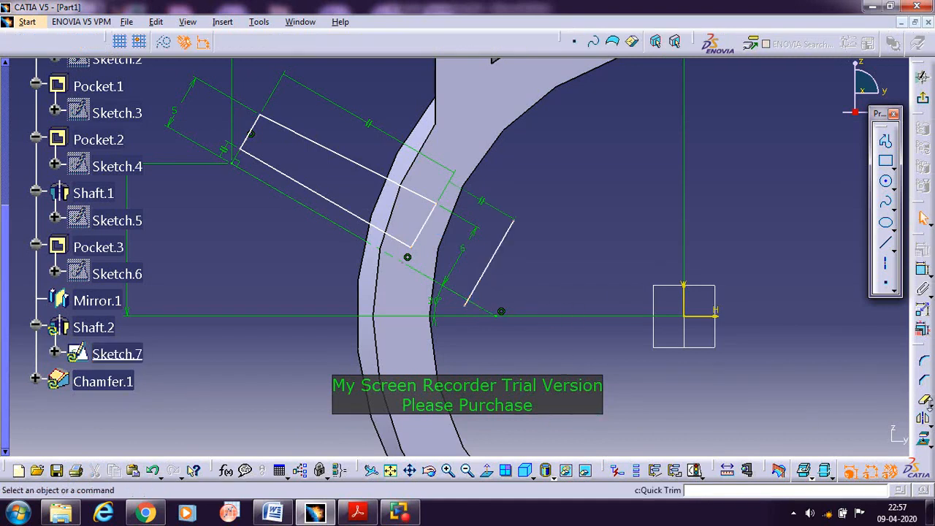
Step: Trim both long edges of the boss profile to corners with the new parallel line inside the bore
click(925, 403)
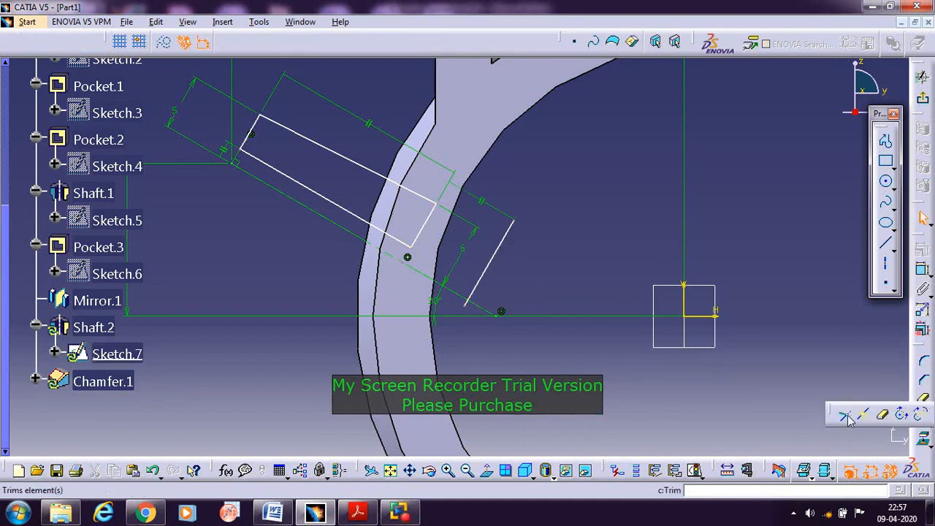
click(846, 416)
click(407, 248)
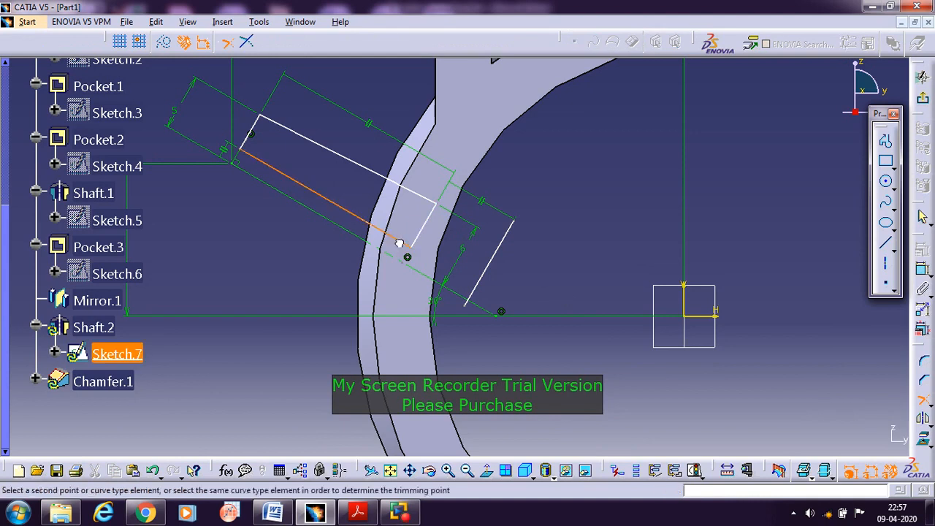
click(482, 279)
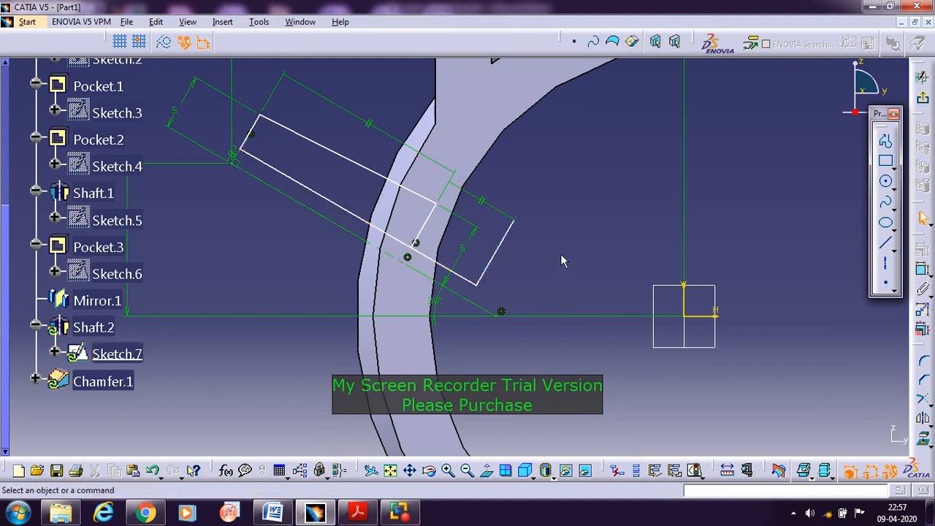
click(922, 401)
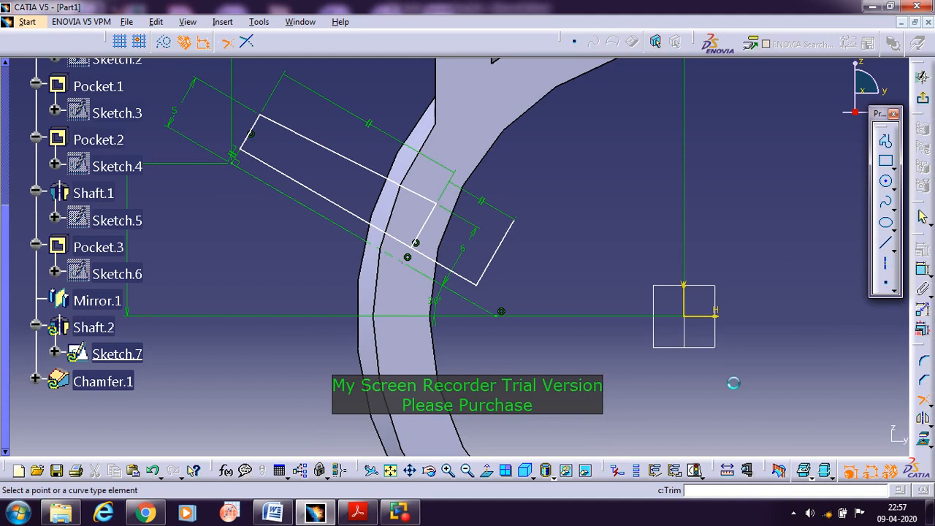
click(425, 199)
click(491, 255)
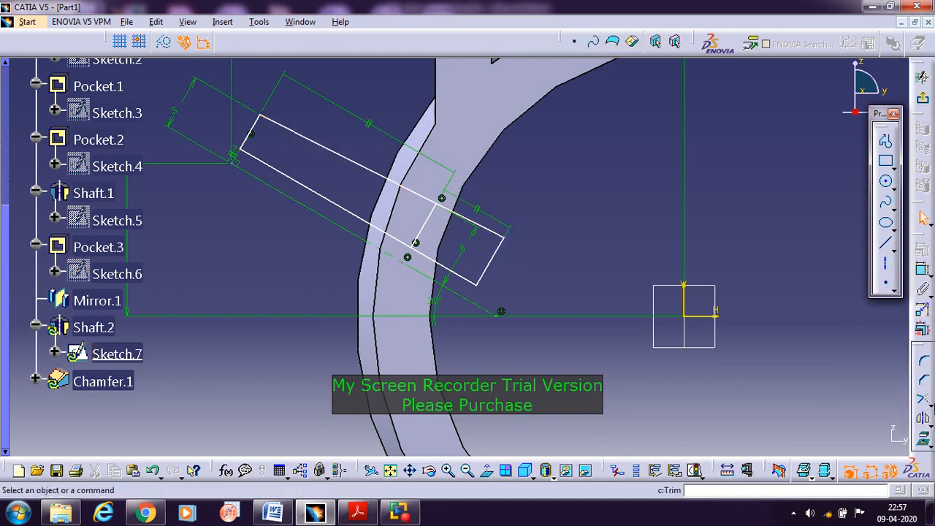
Step: Remove the profile's old inner edge with Quick Trim and exit the sketch to update the boss
click(924, 404)
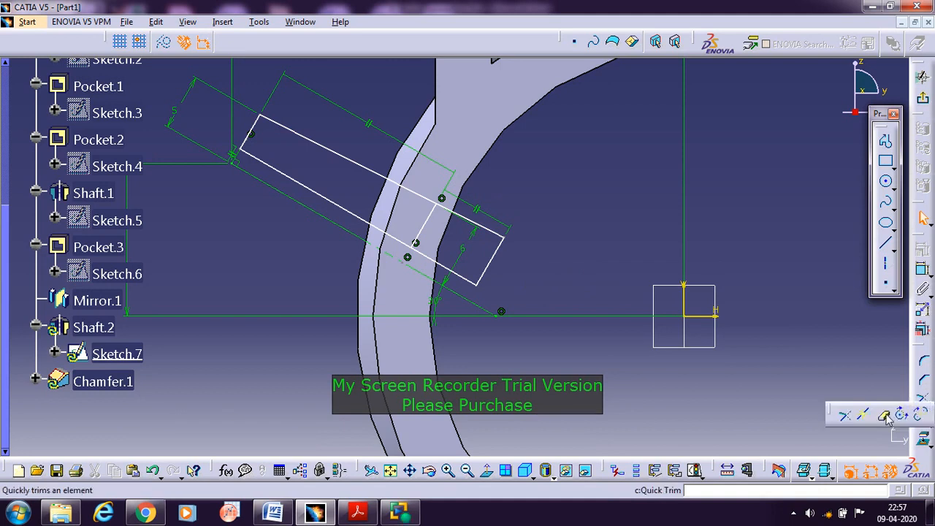
click(886, 415)
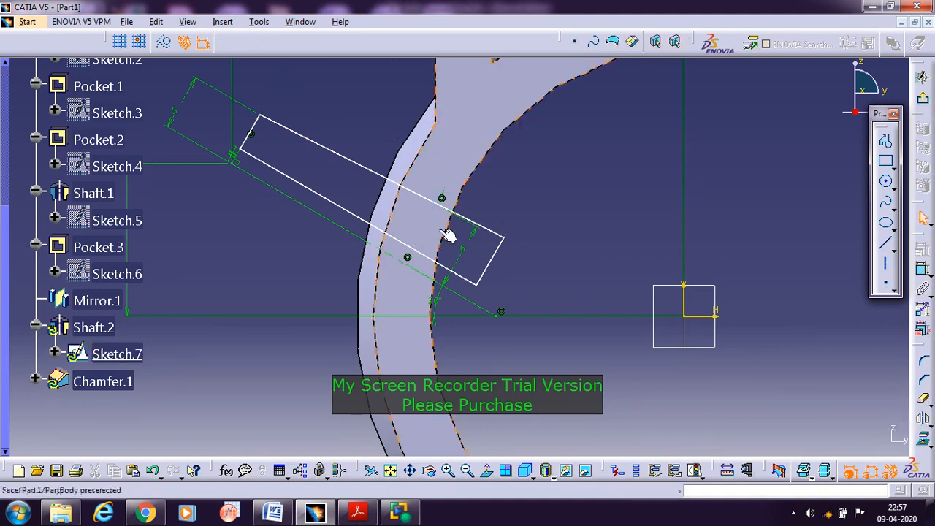
click(923, 110)
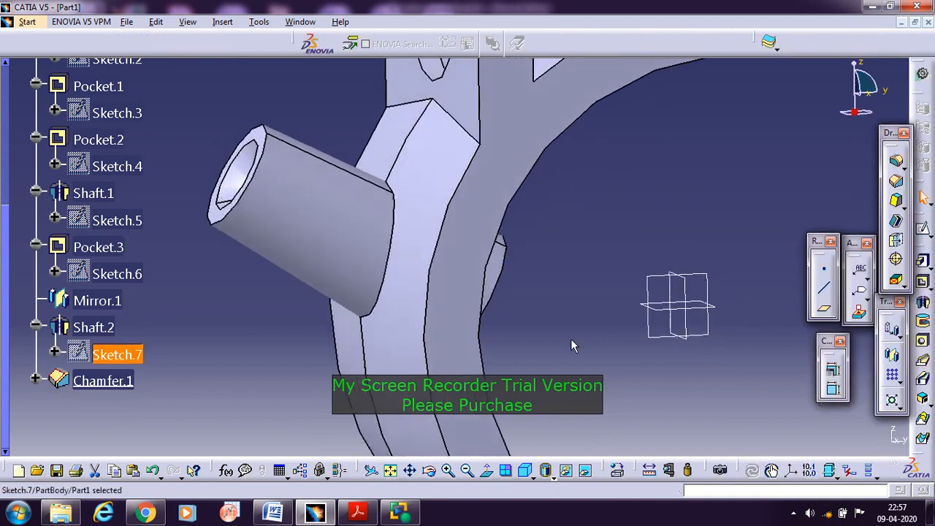
click(655, 365)
middle_drag(587, 367, 544, 374)
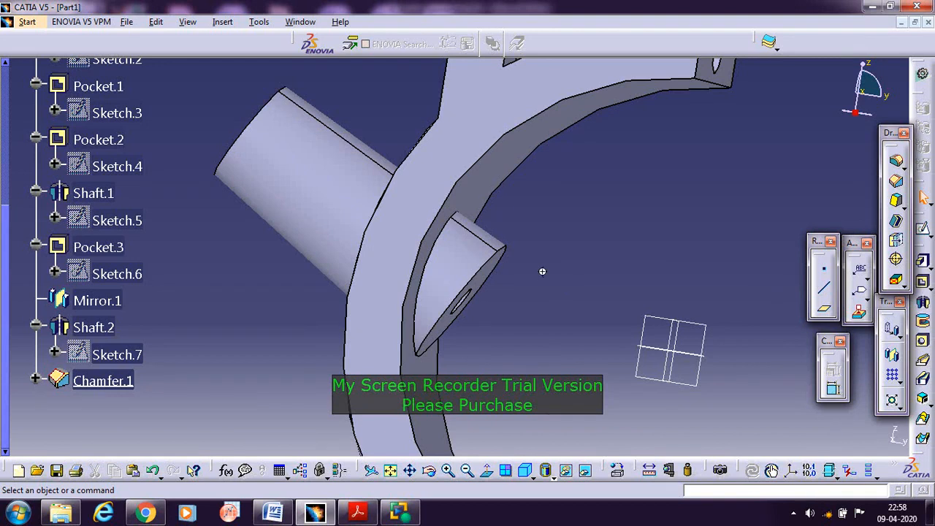
Step: Start a sketch on the yz plane and project the cap's semicircular bore edge into it
middle_drag(543, 267, 697, 243)
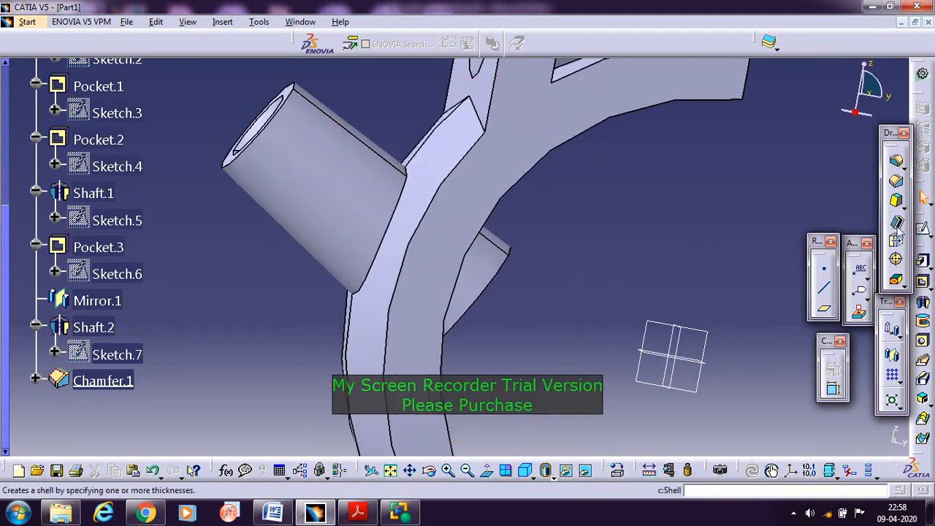
click(922, 228)
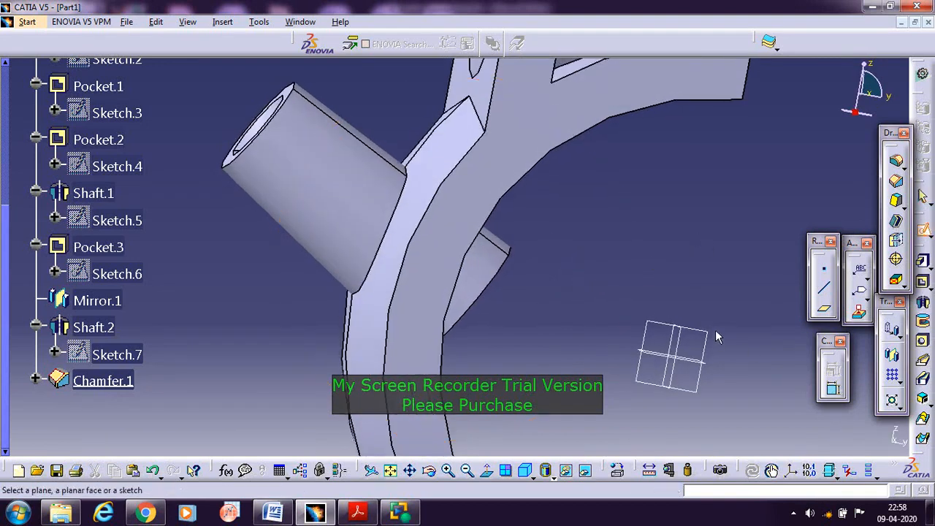
click(665, 329)
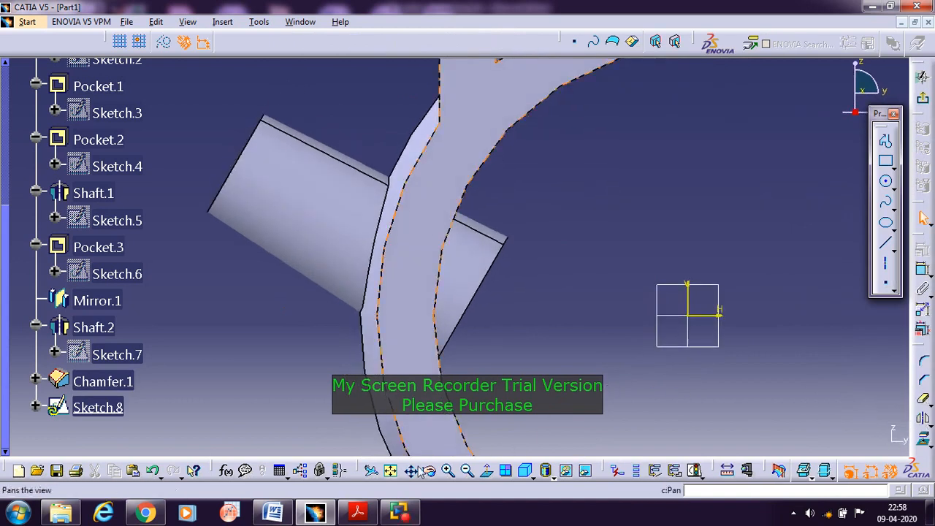
click(390, 469)
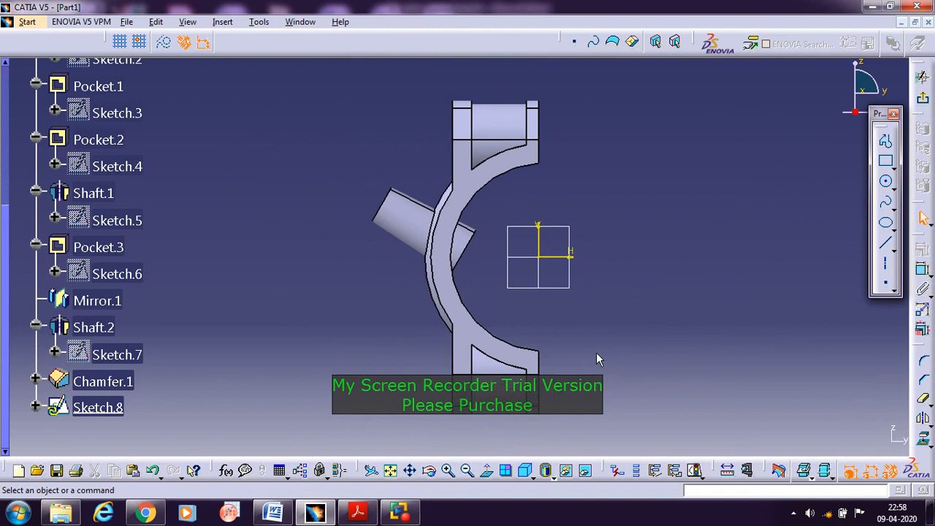
click(509, 343)
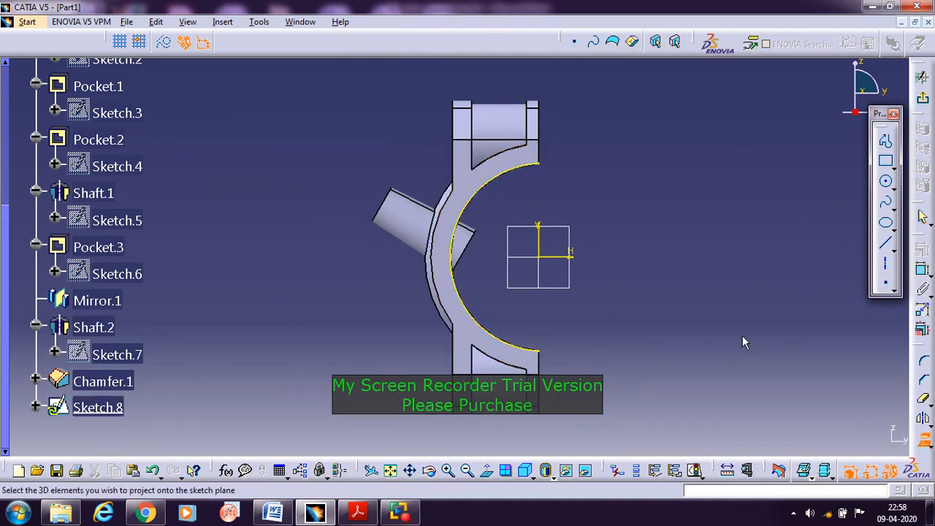
Step: Close the projected bore arc with a vertical line joining its two endpoints
click(884, 242)
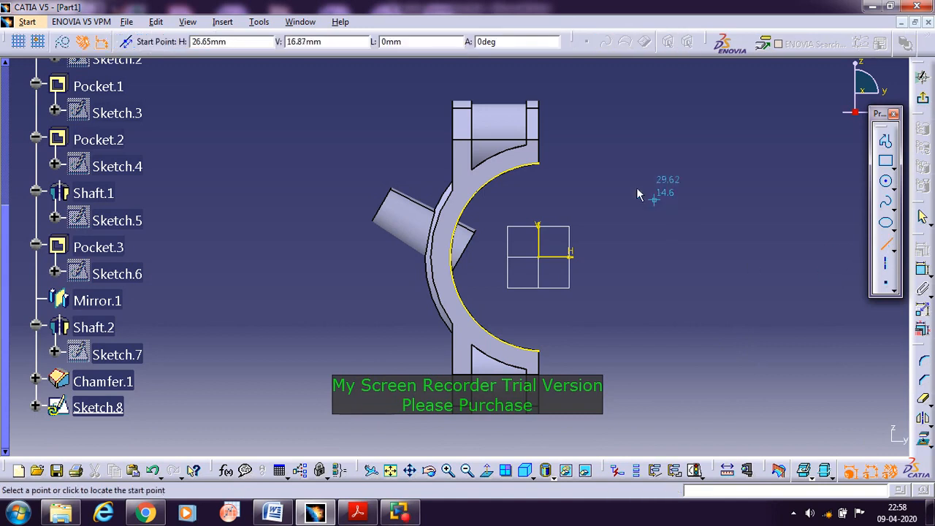
click(542, 168)
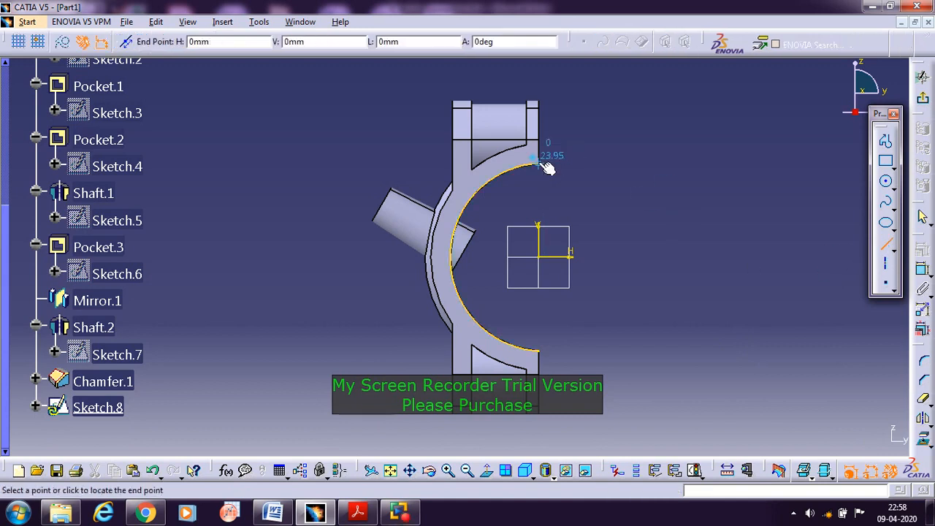
click(537, 350)
click(642, 318)
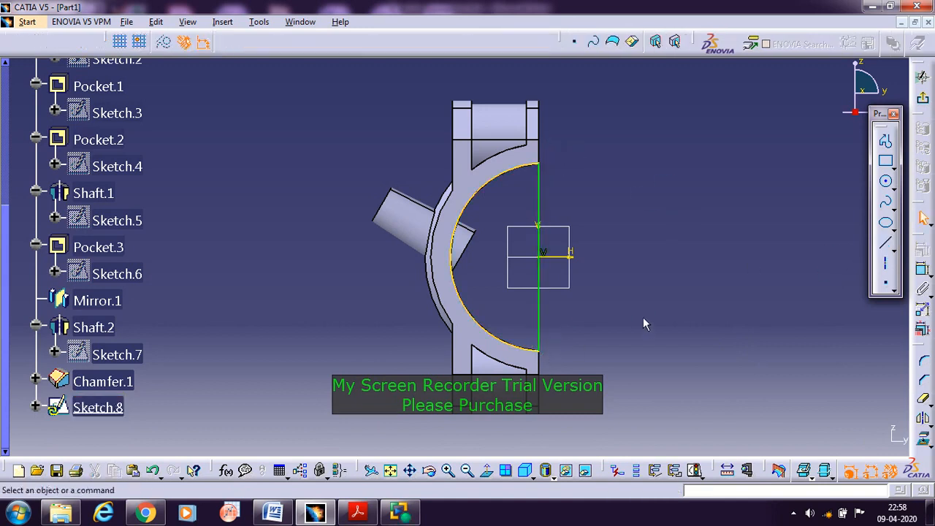
Step: Exit the sketch and cut the half-circle as a pocket with a depth of 20 mm and mirrored extent
click(922, 100)
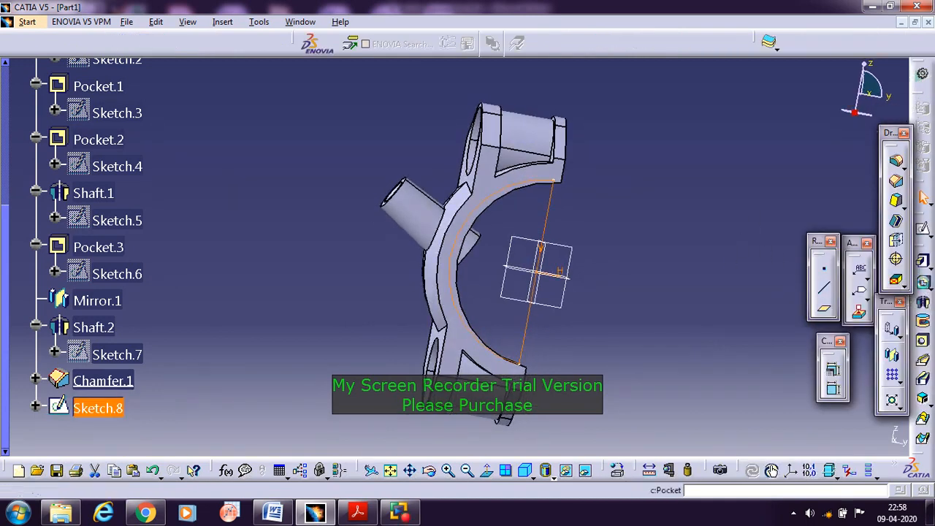
click(922, 284)
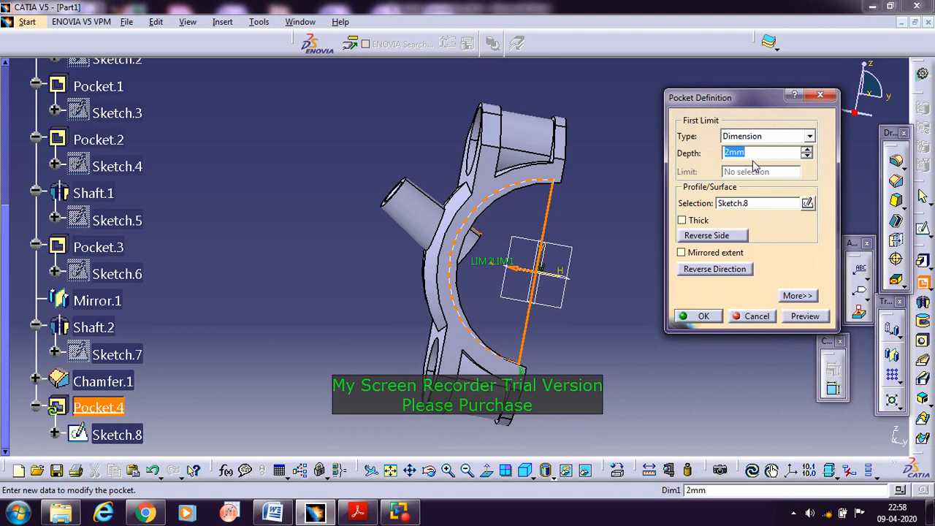
text(20)
click(712, 255)
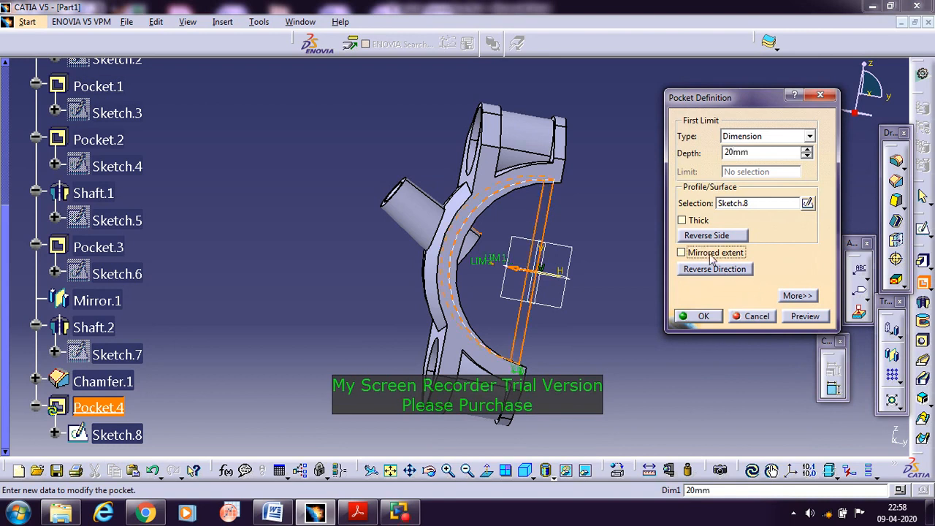
click(804, 316)
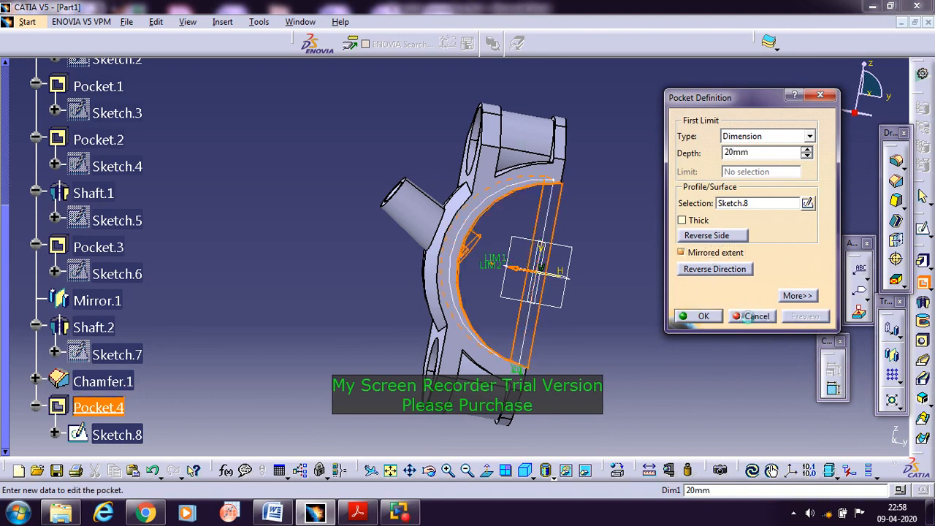
click(702, 316)
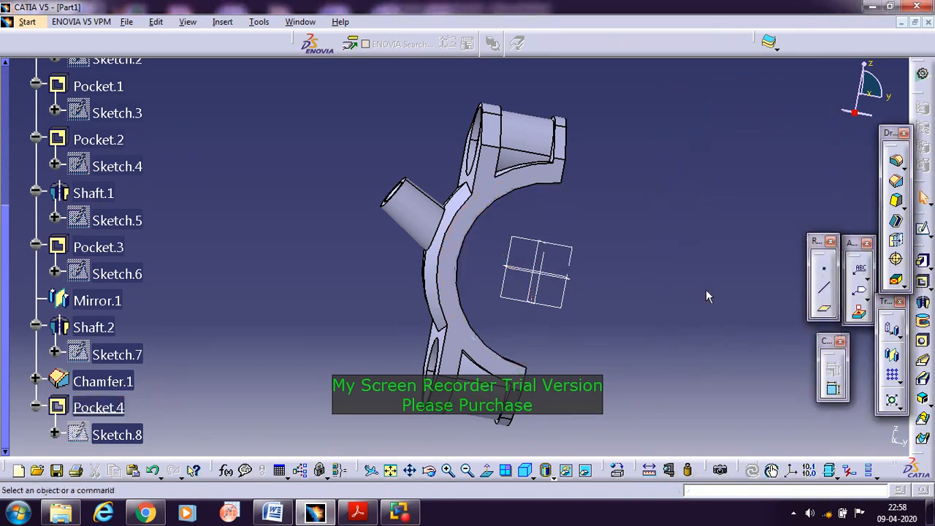
Step: Examine the trimmed bore from several sides, then reopen Sketch.7 to check the boss profile and exit it
middle_drag(678, 306, 580, 296)
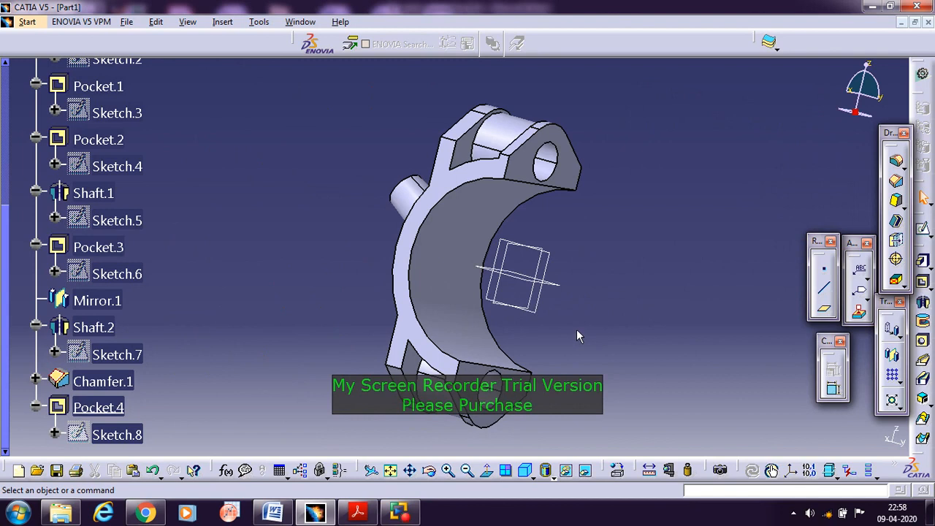
middle_drag(577, 320, 618, 317)
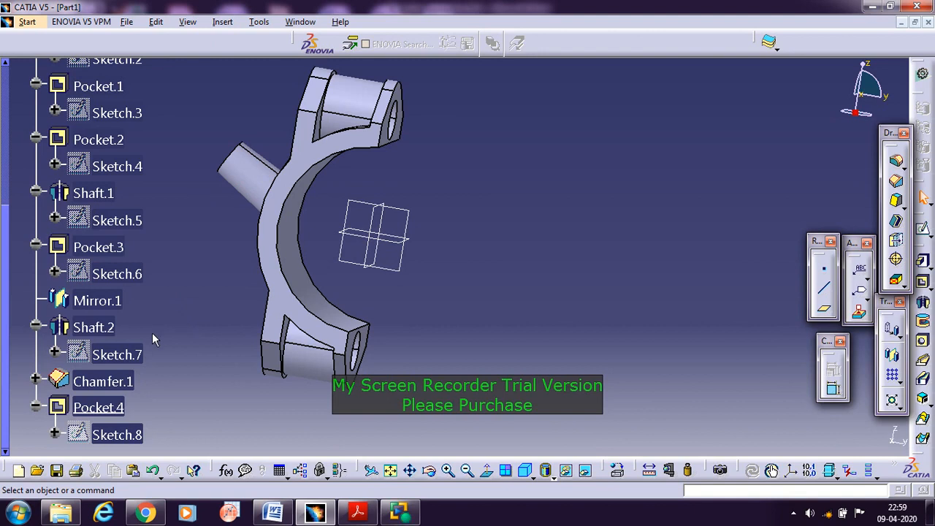
right_click(110, 355)
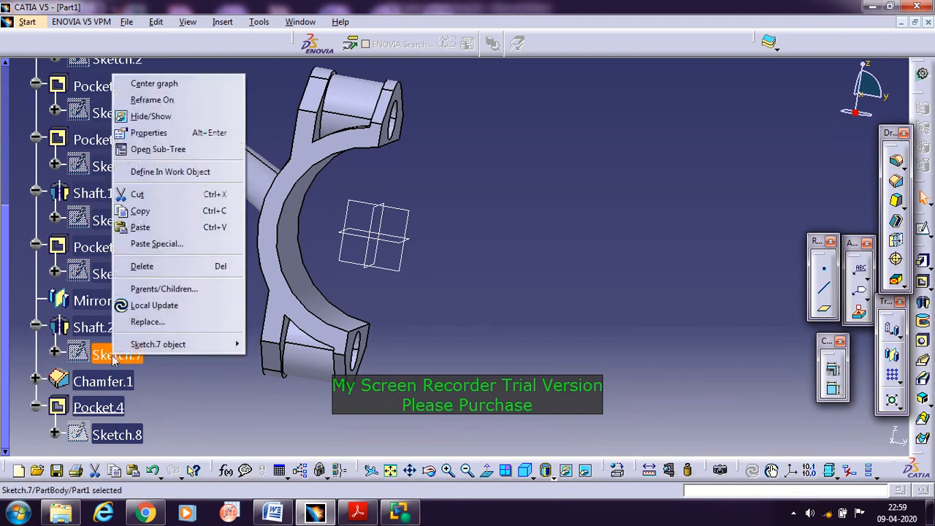
mouse_move(212, 344)
click(305, 346)
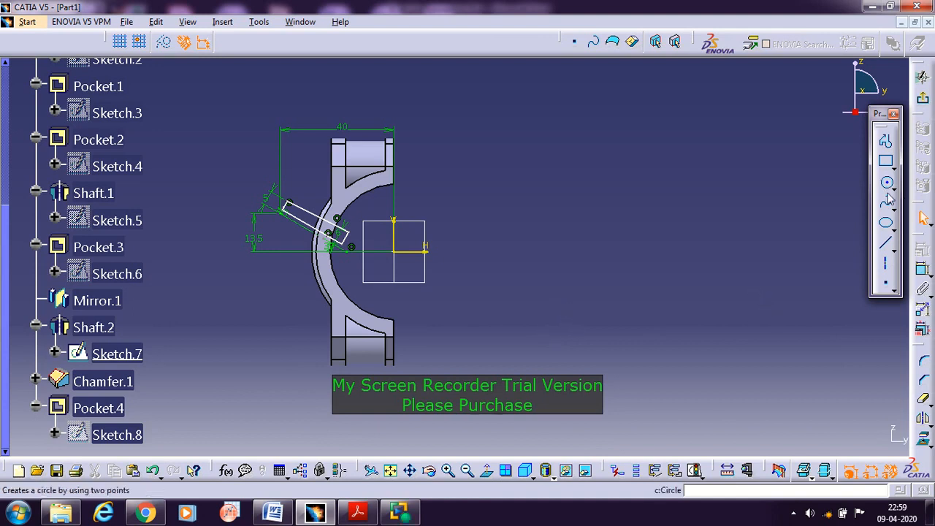
click(923, 98)
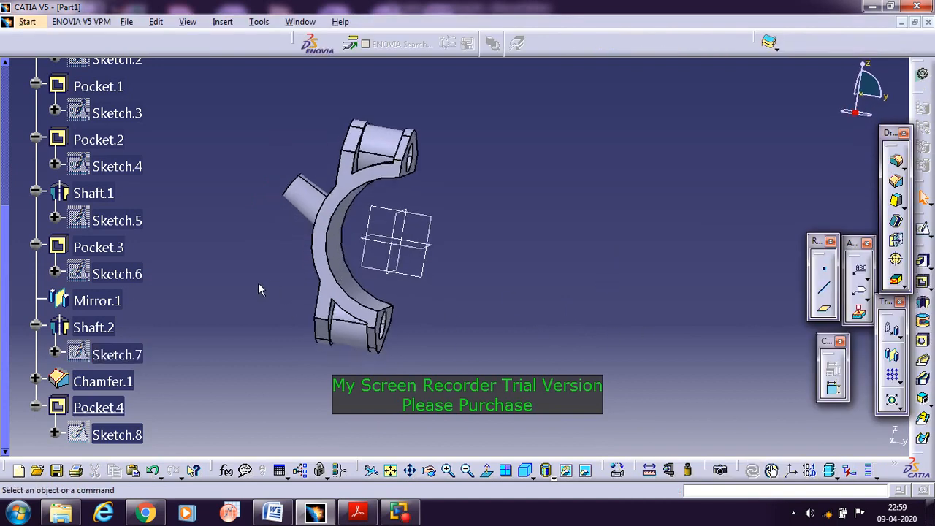
Step: Start a new sketch on the outer end face of the inclined boss
middle_drag(232, 294, 424, 299)
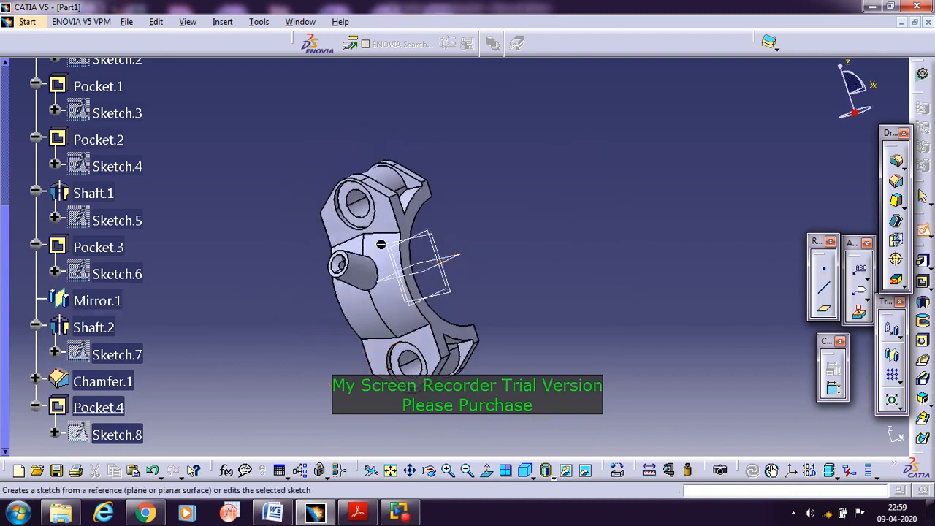
click(923, 228)
mouse_move(299, 320)
ctrl+middle_down()
mouse_move(235, 301)
mouse_move(270, 285)
ctrl+middle_up()
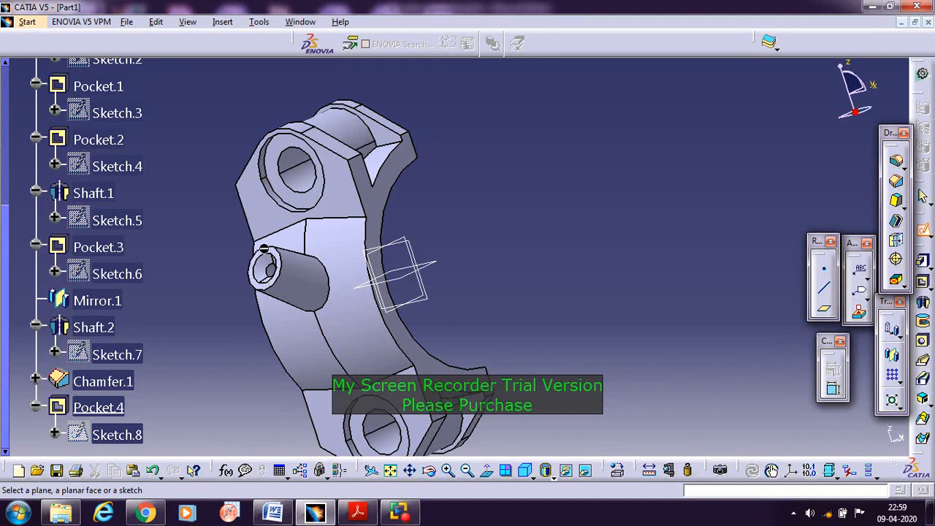
click(264, 266)
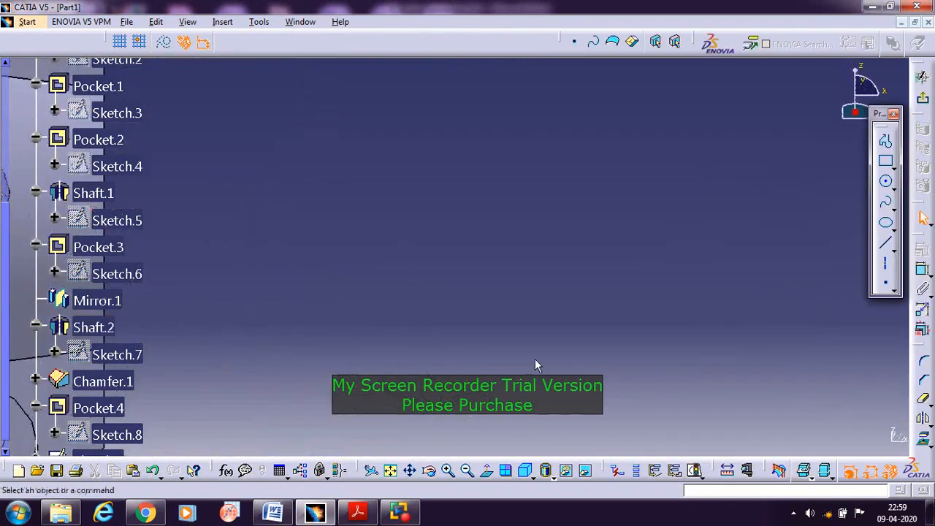
Step: Draw a circle around the hole in the inclined boss's end face and set its diameter to 3 mm
click(390, 470)
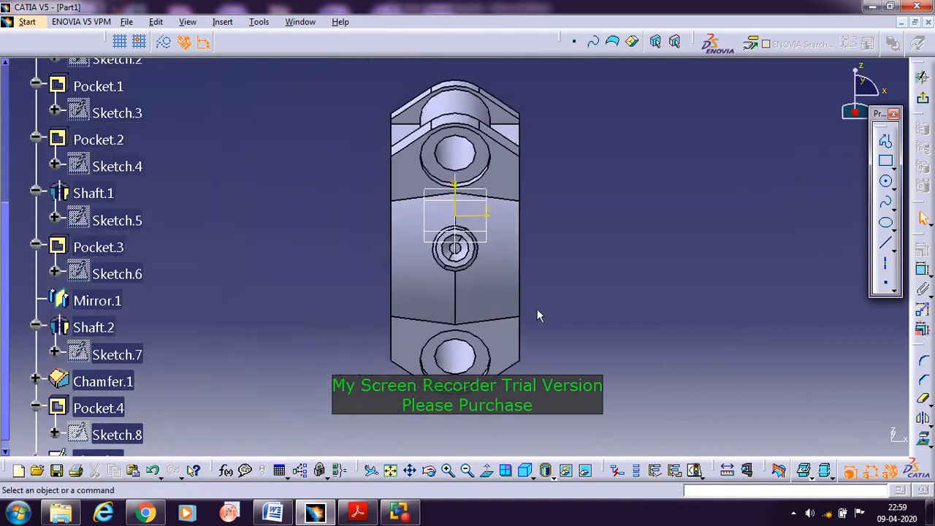
click(887, 184)
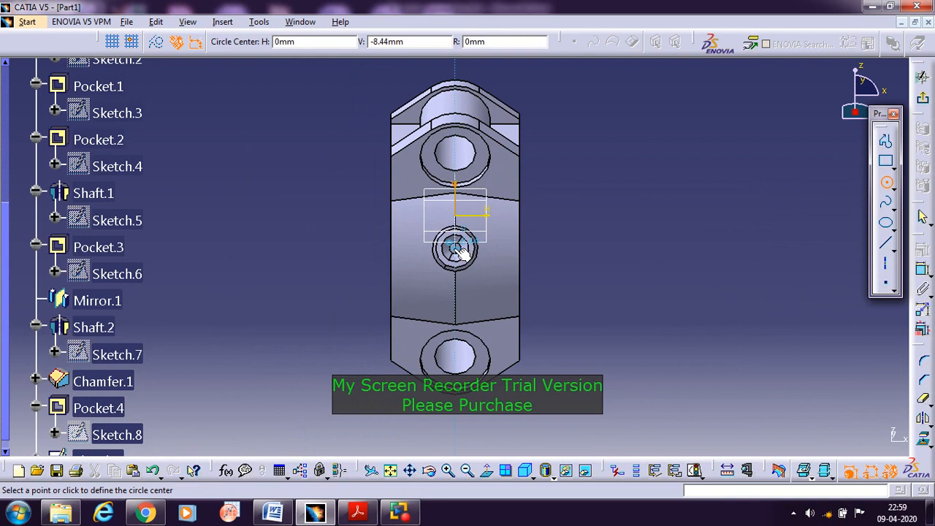
click(454, 248)
click(482, 268)
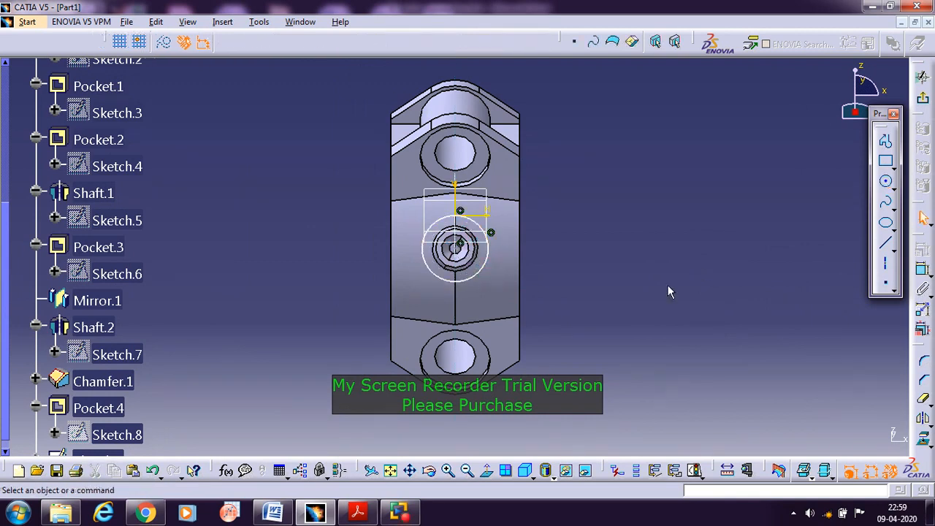
click(924, 272)
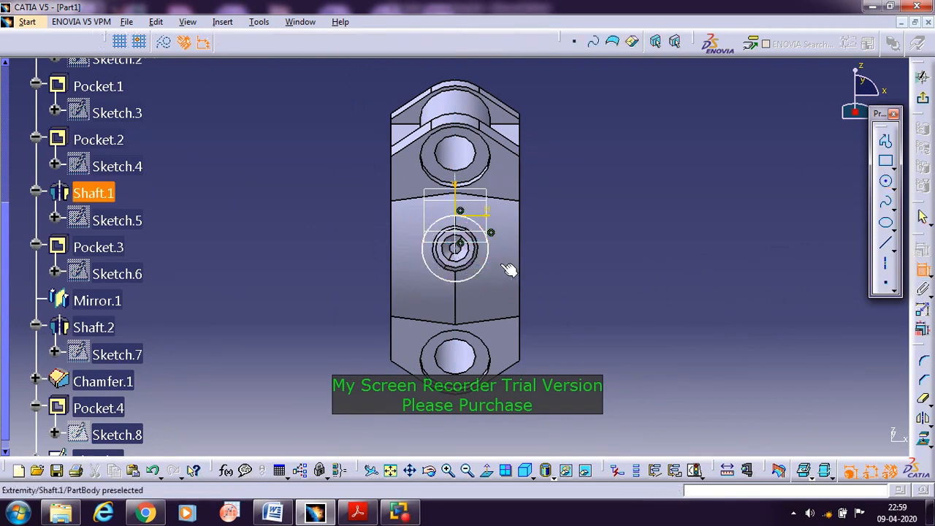
click(489, 262)
double_click(591, 259)
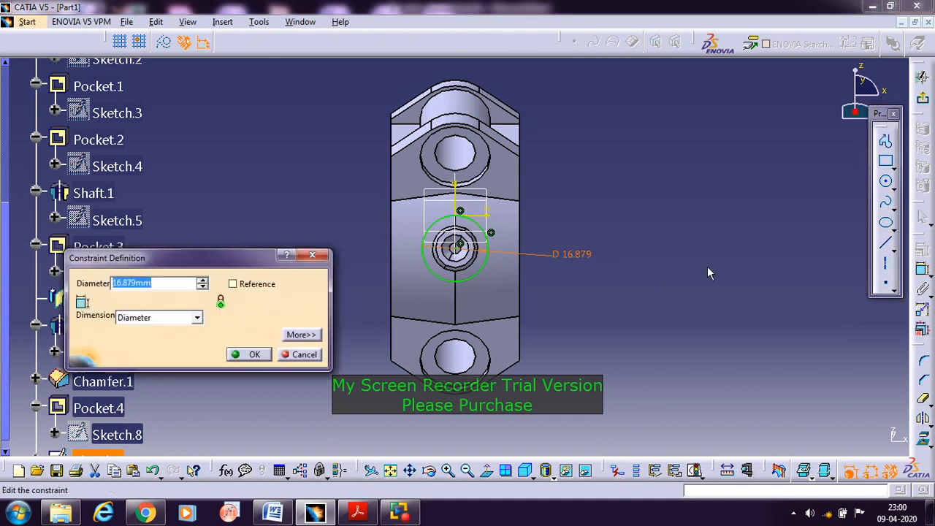
text(3)
key(Return)
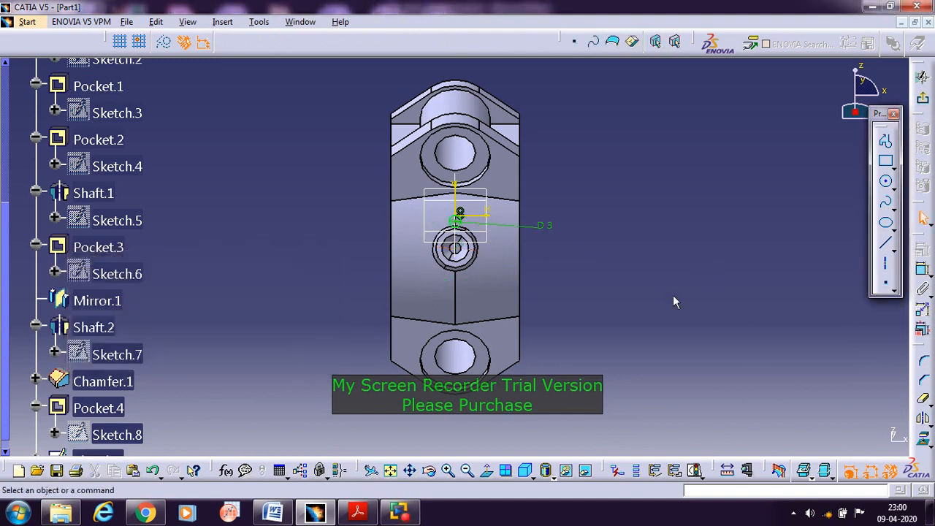
Step: Try to make the 3 mm circle concentric with the boss's inner hole edge
middle_drag(603, 325, 759, 298)
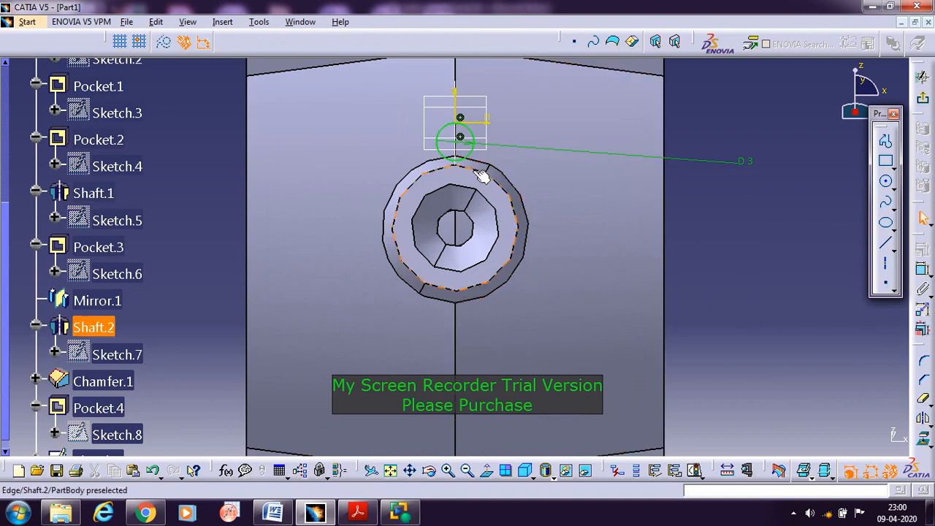
click(478, 243)
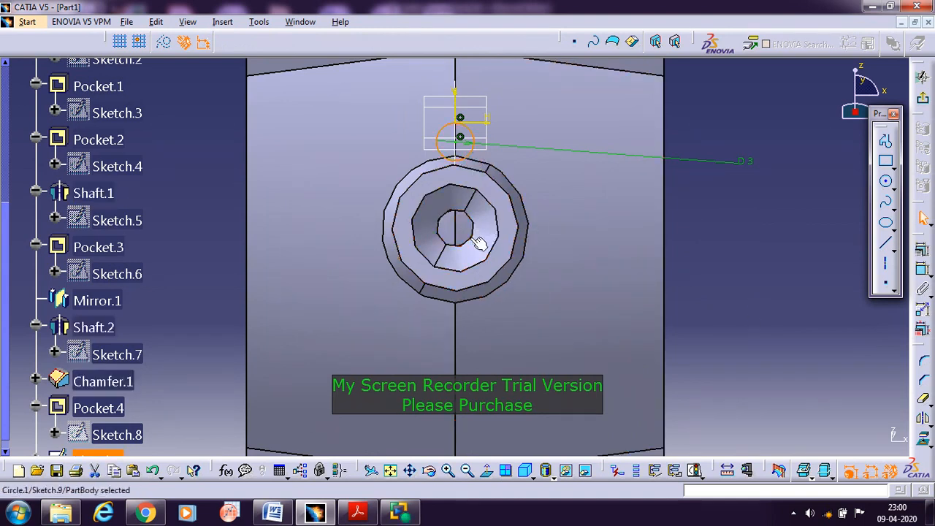
click(921, 250)
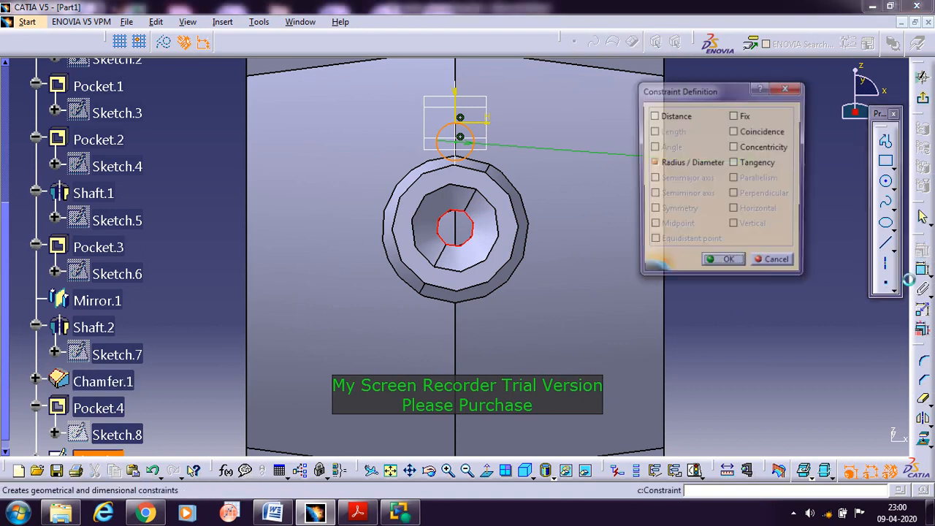
click(778, 148)
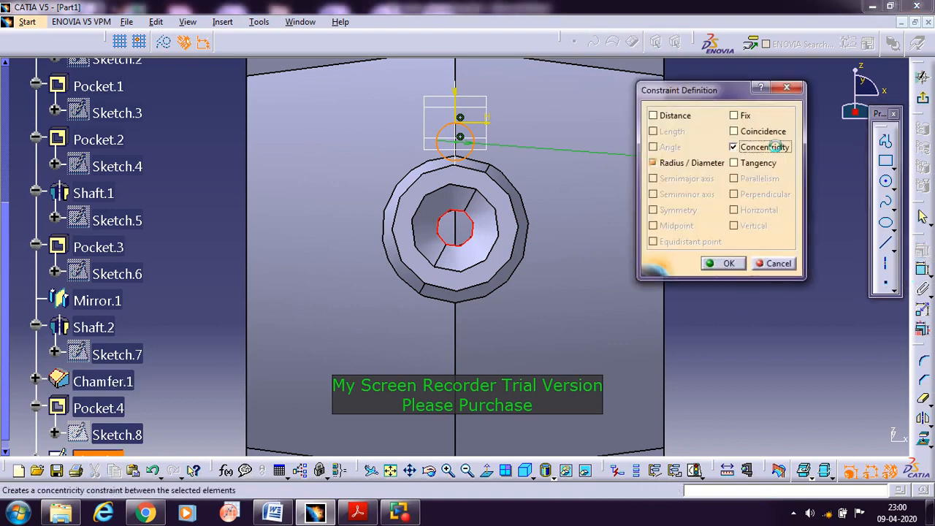
click(729, 264)
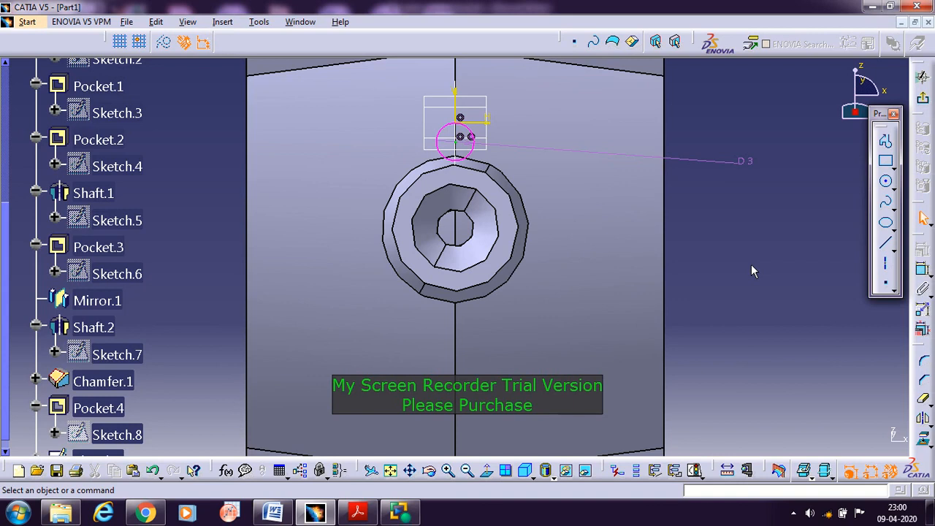
click(931, 513)
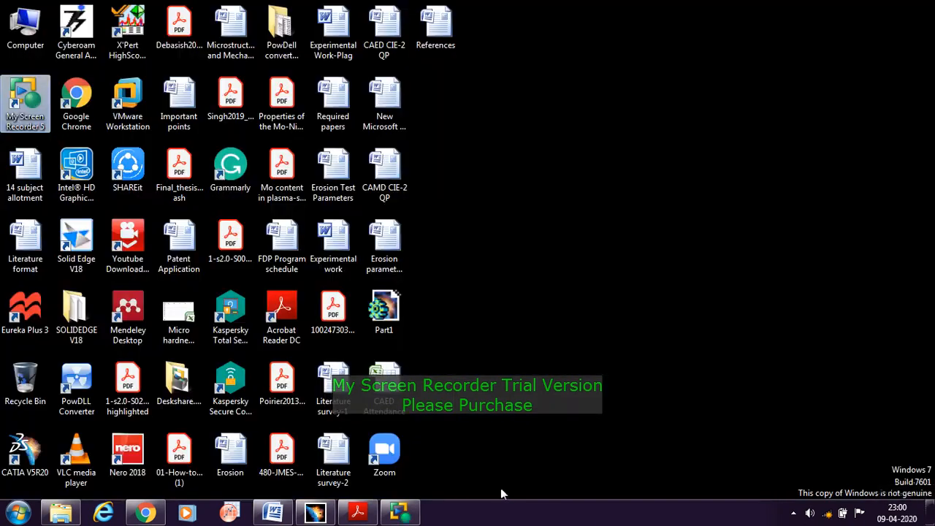
click(314, 512)
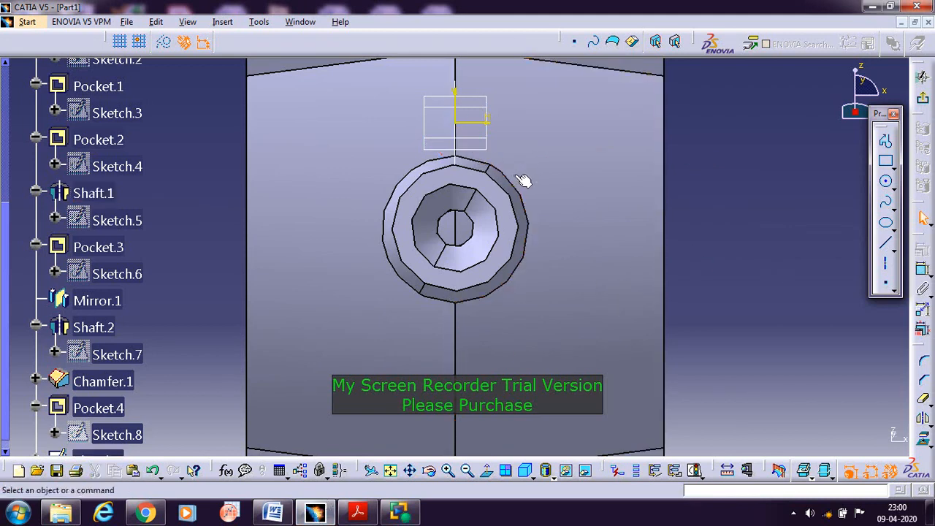
Step: Draw a circle about 1.3 mm in diameter inside the boss's inner hole, undoing the misplaced distance dimension
click(886, 184)
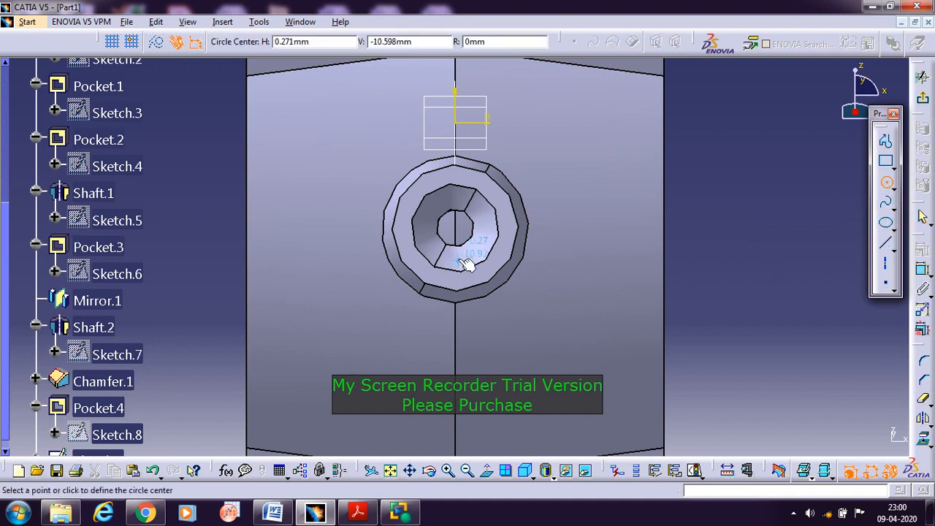
click(457, 231)
click(468, 238)
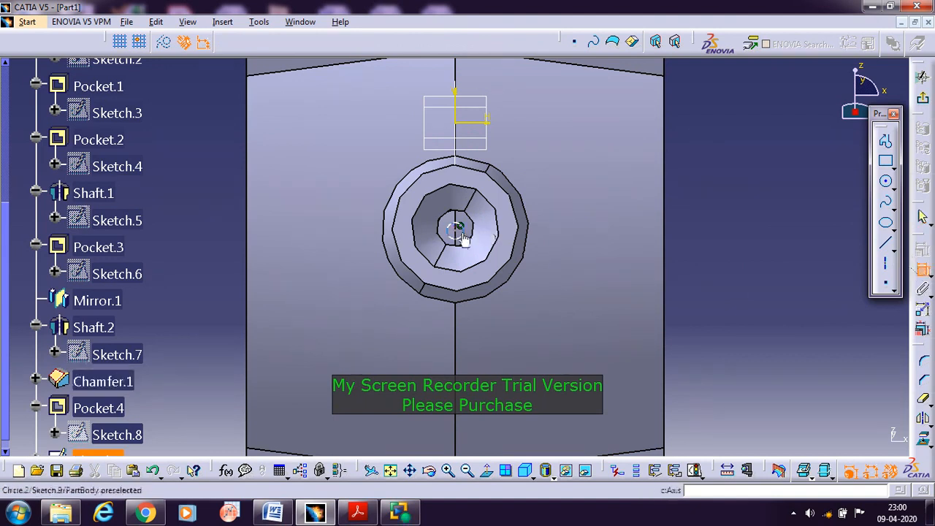
drag(483, 235, 597, 197)
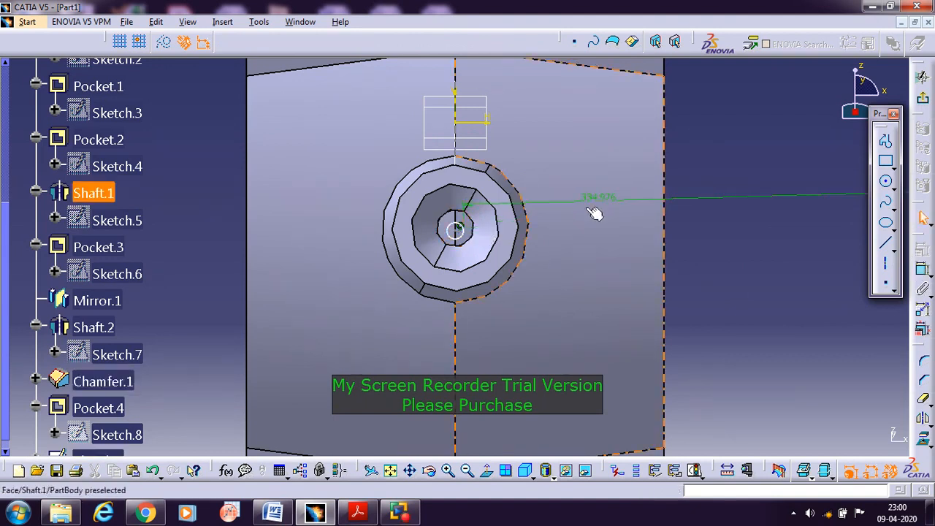
key(ctrl+z)
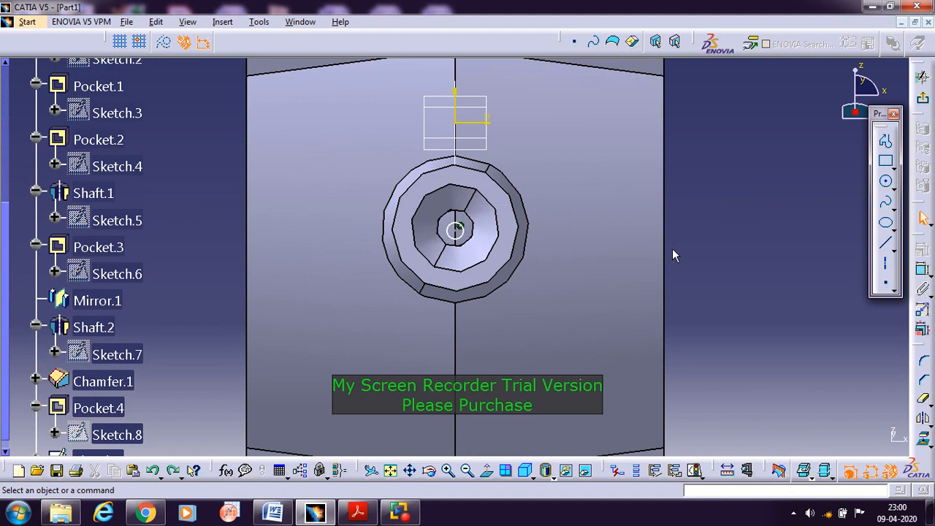
Step: Dimension the new circle and set its diameter to 3 mm
click(922, 269)
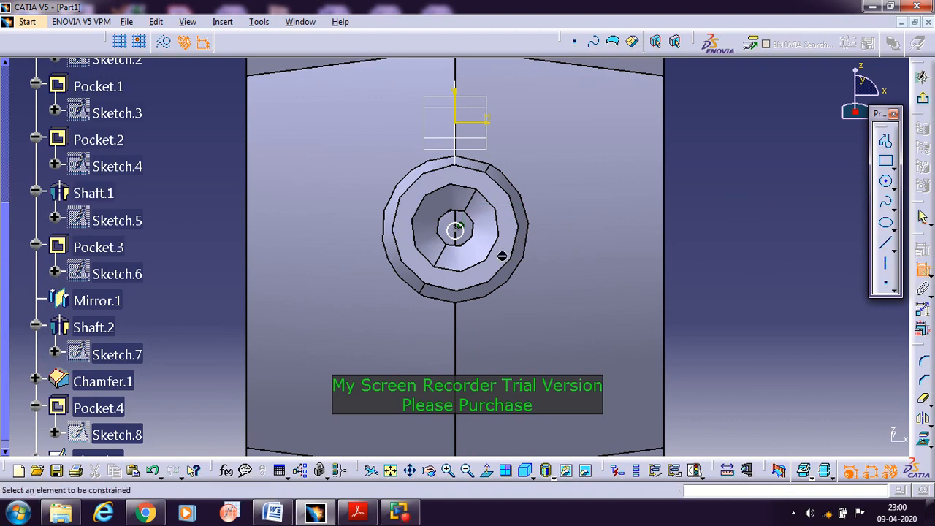
click(454, 230)
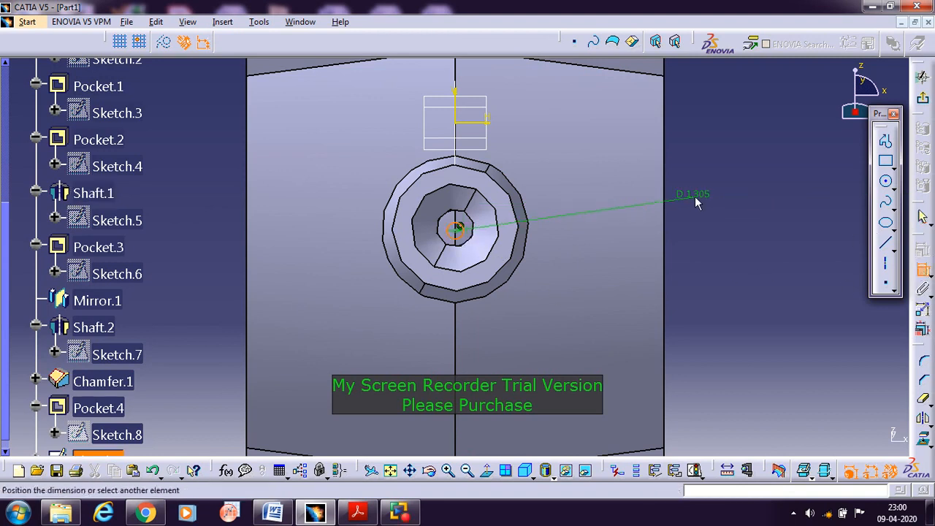
double_click(707, 194)
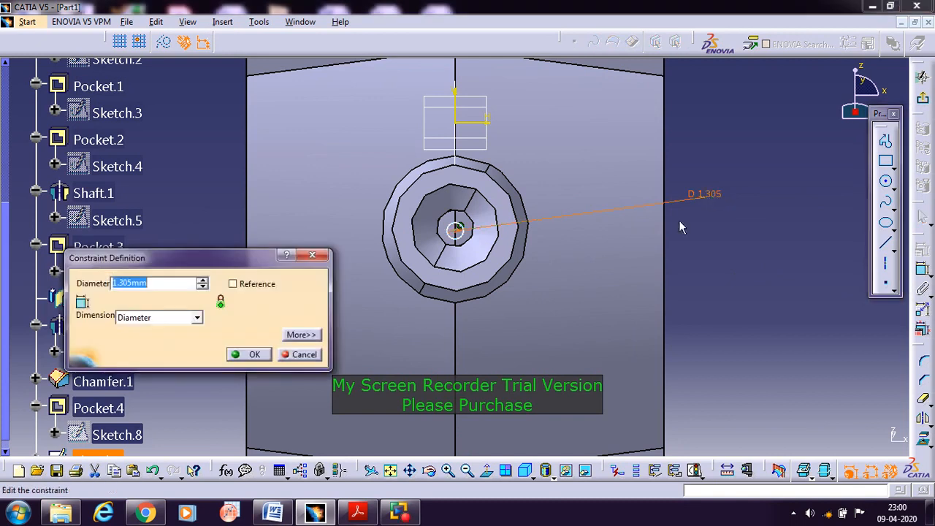
text(3)
key(Return)
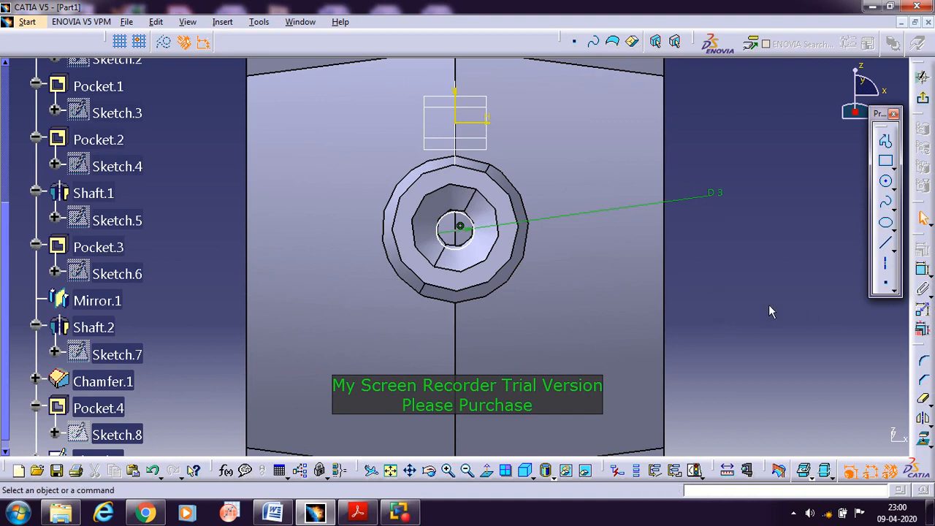
Step: Constrain the 3 mm circle to be concentric with the boss's inner hole edge
click(458, 248)
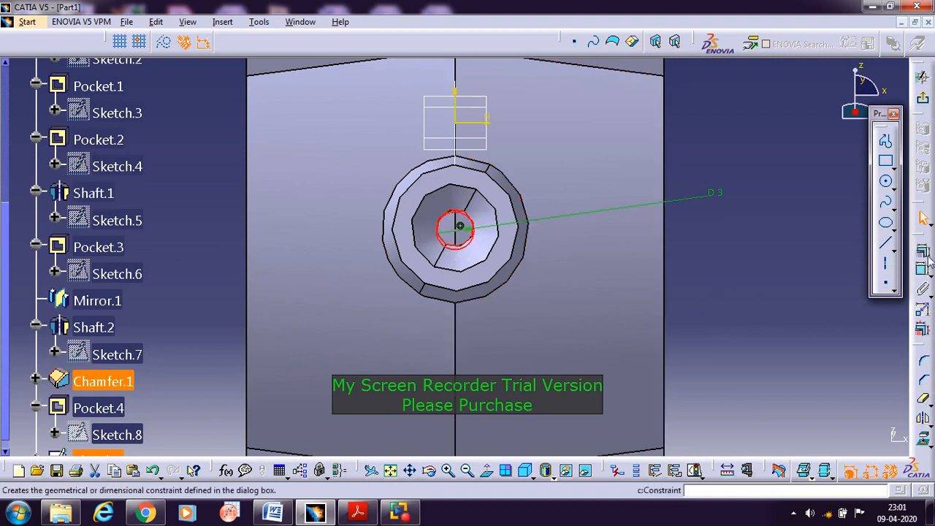
click(923, 266)
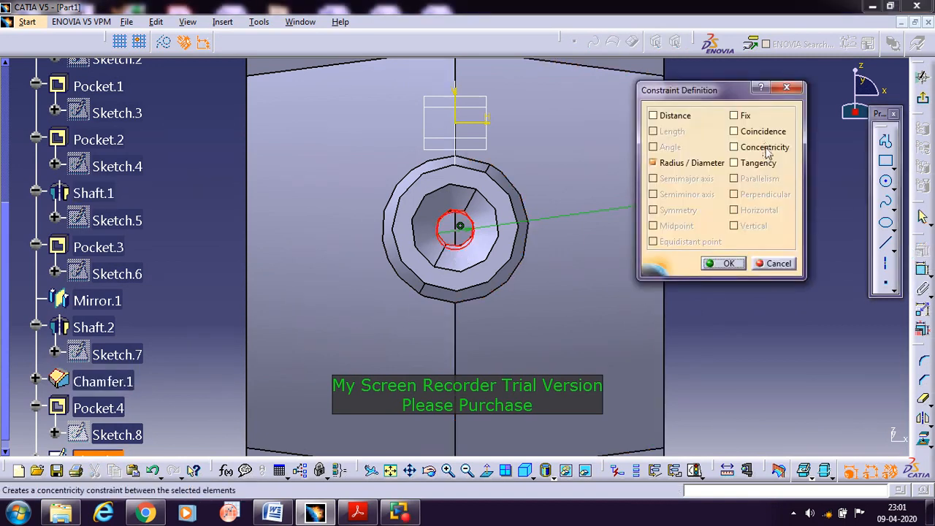
click(765, 149)
click(723, 263)
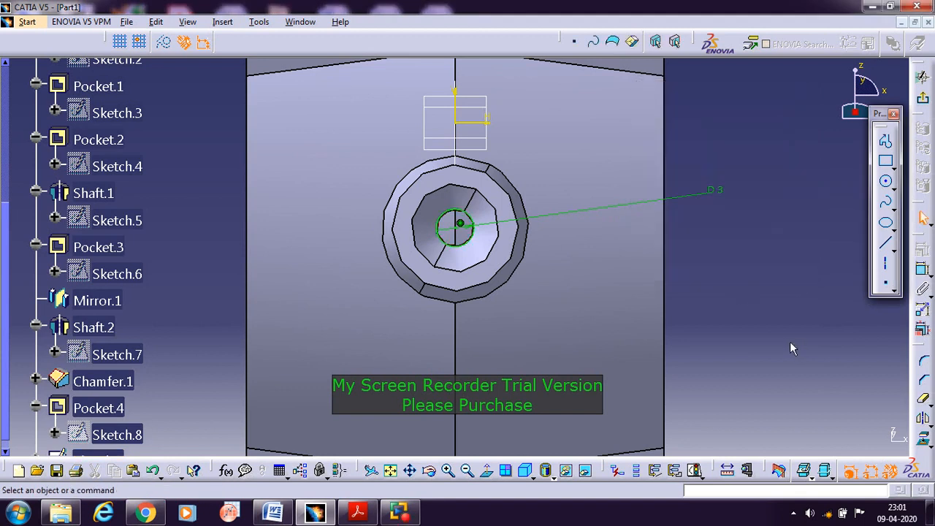
Step: Exit the sketch, cut the circle as a pocket 50 mm deep through the boss, and check the hole from the bore side
click(922, 76)
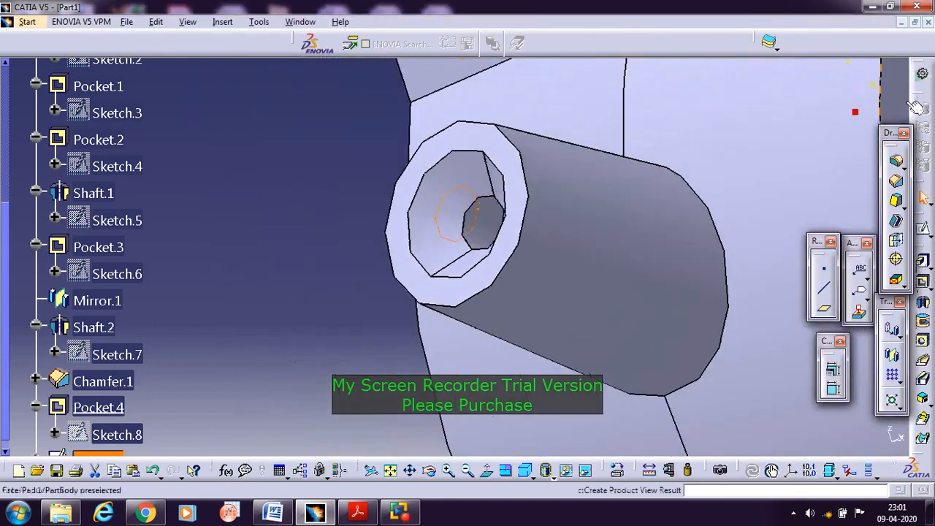
click(754, 283)
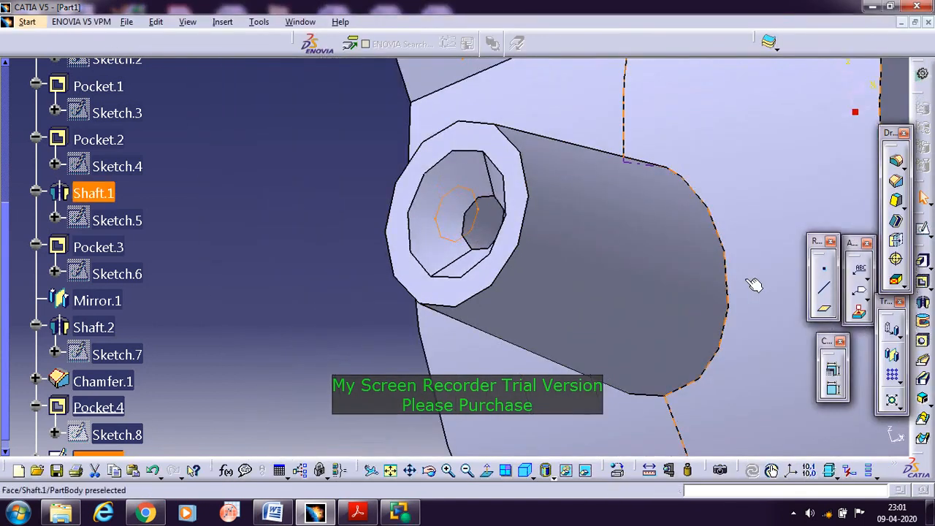
click(923, 288)
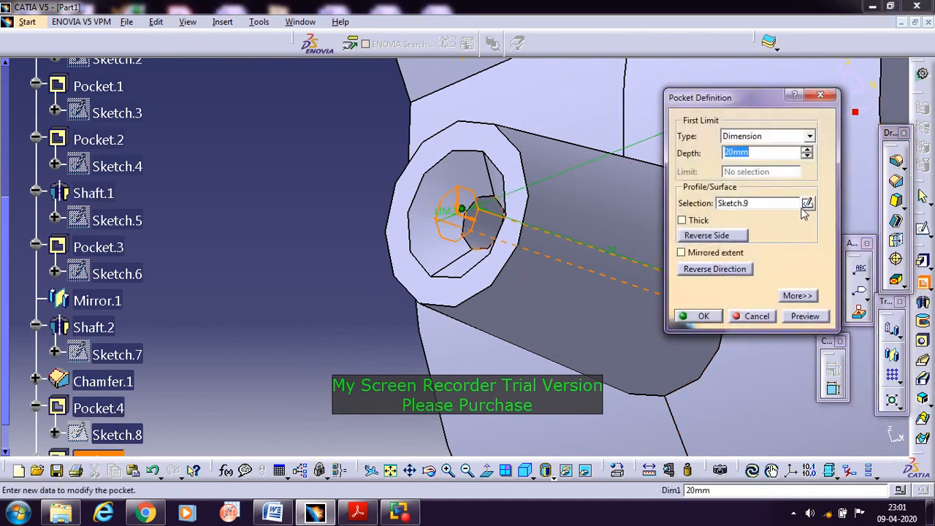
text(50)
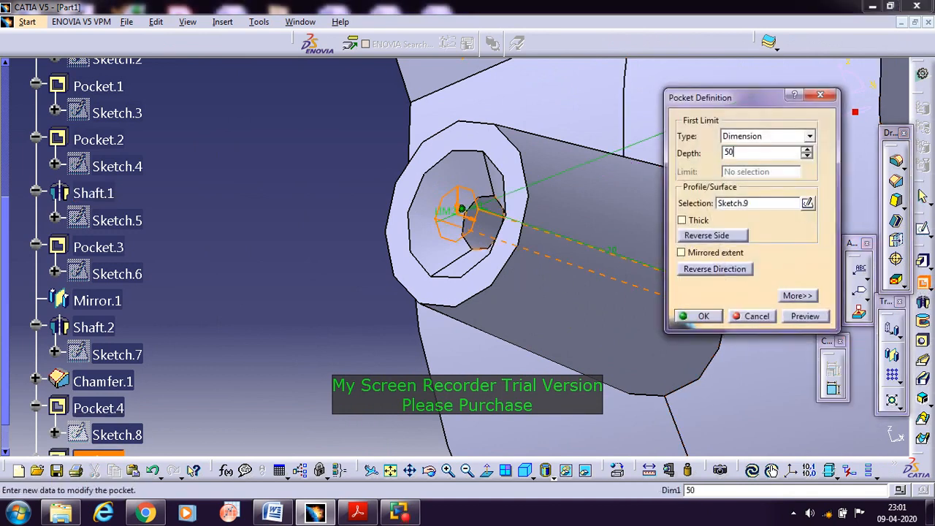
click(804, 319)
click(697, 316)
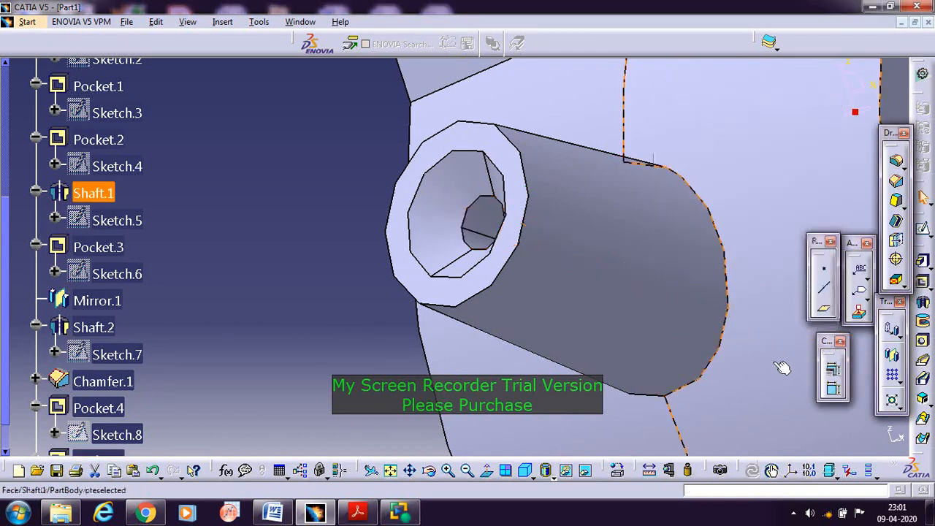
click(389, 471)
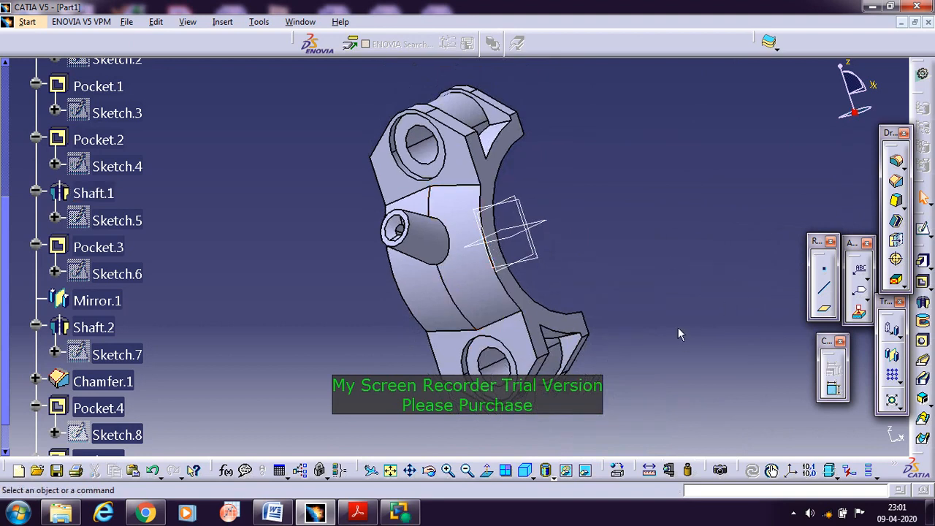
middle_drag(678, 334, 413, 344)
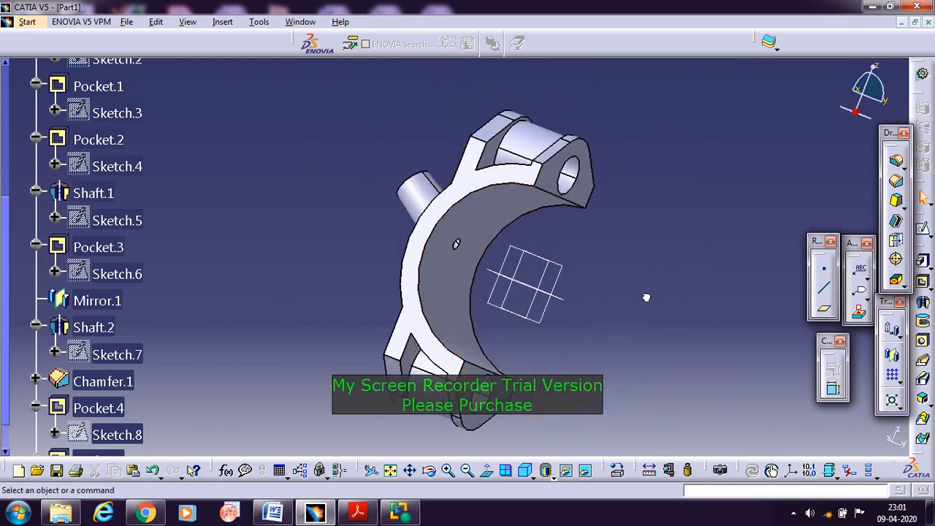